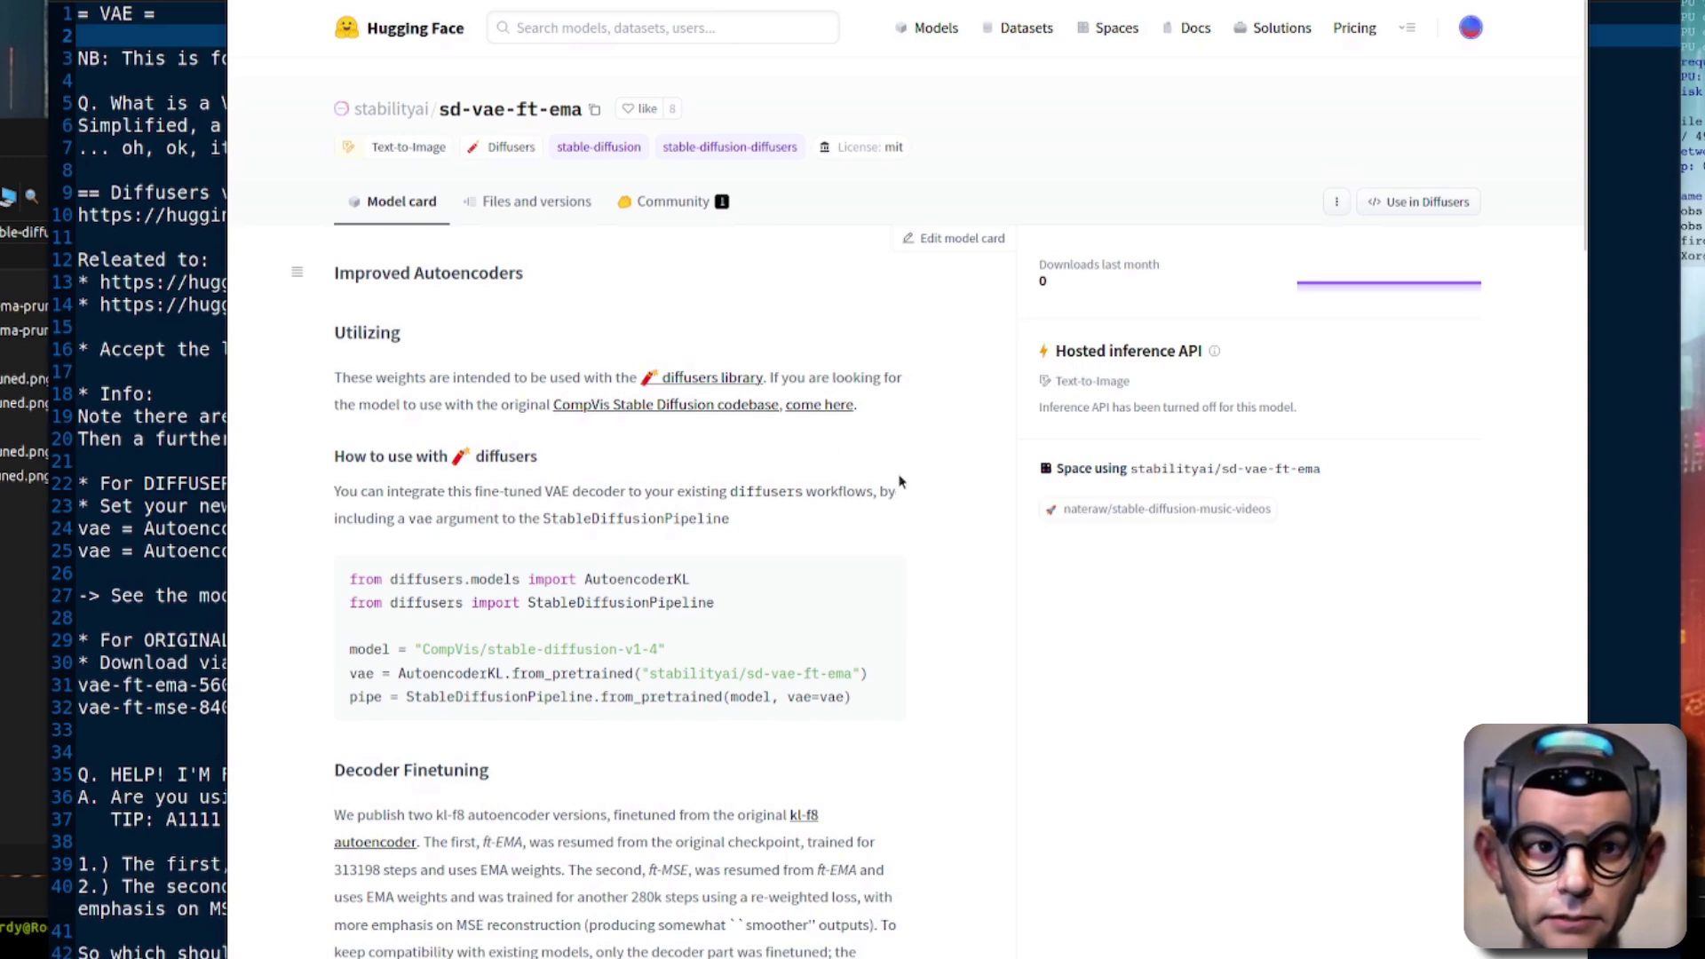
# Check the VAE notes, switch back to the sd-vae-ft-ema model card and open its CompVis "come here" link in a new tab
pyautogui.click(177, 151)
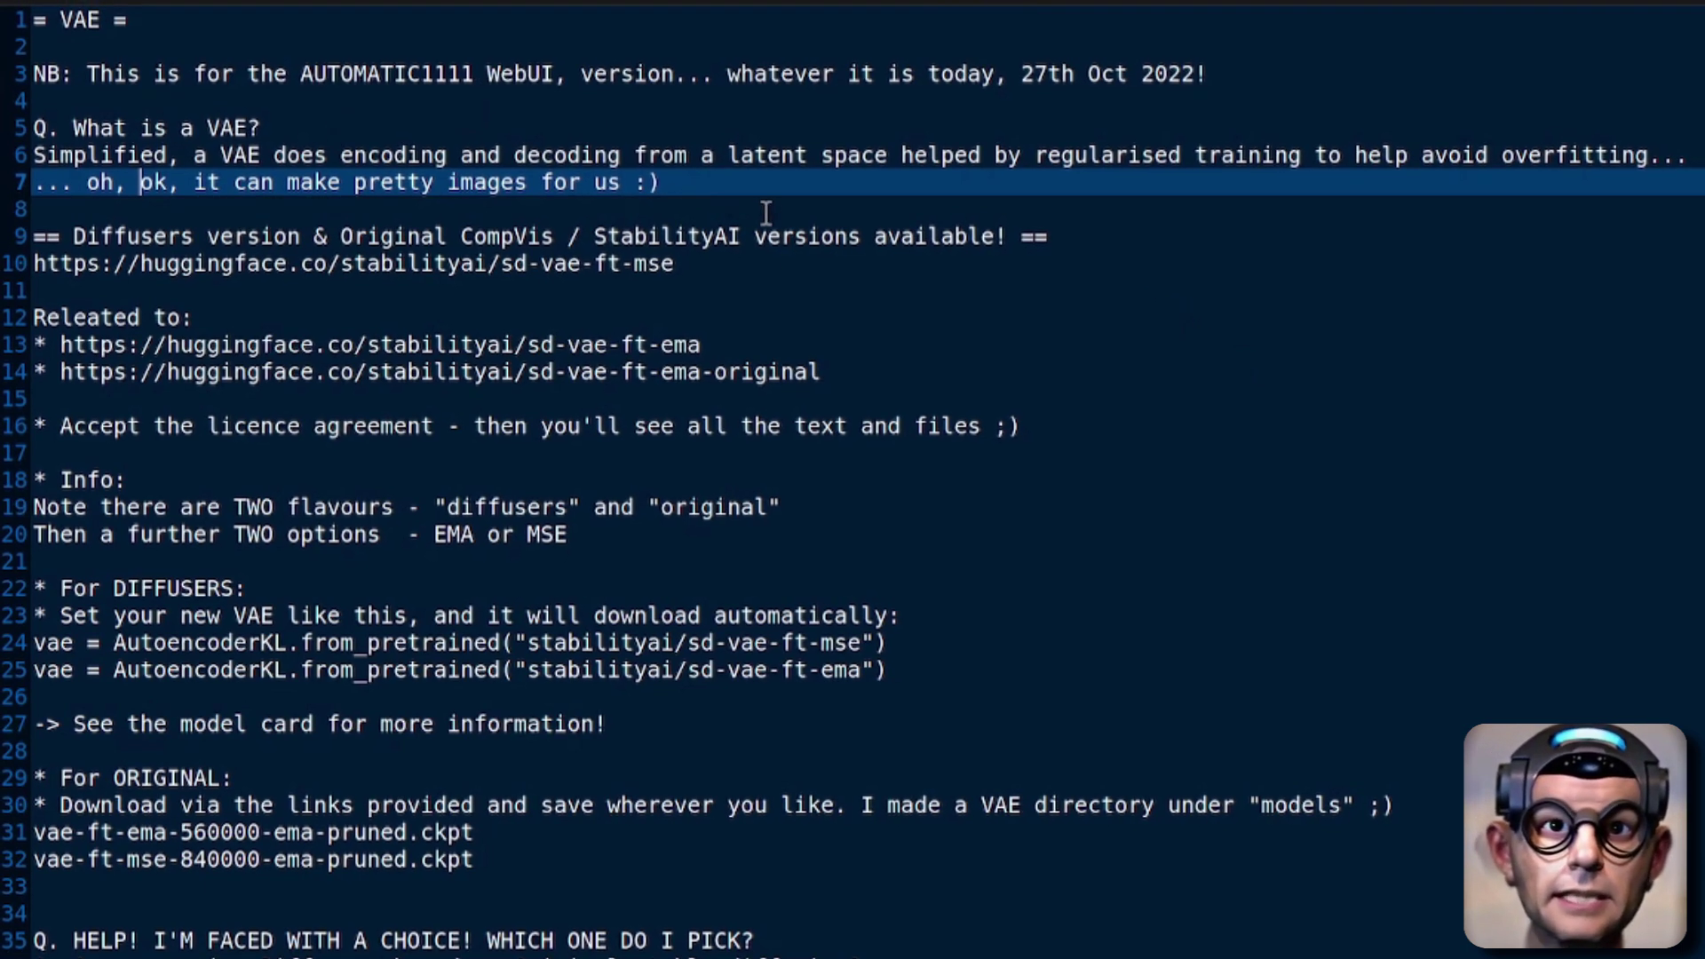
pyautogui.click(772, 212)
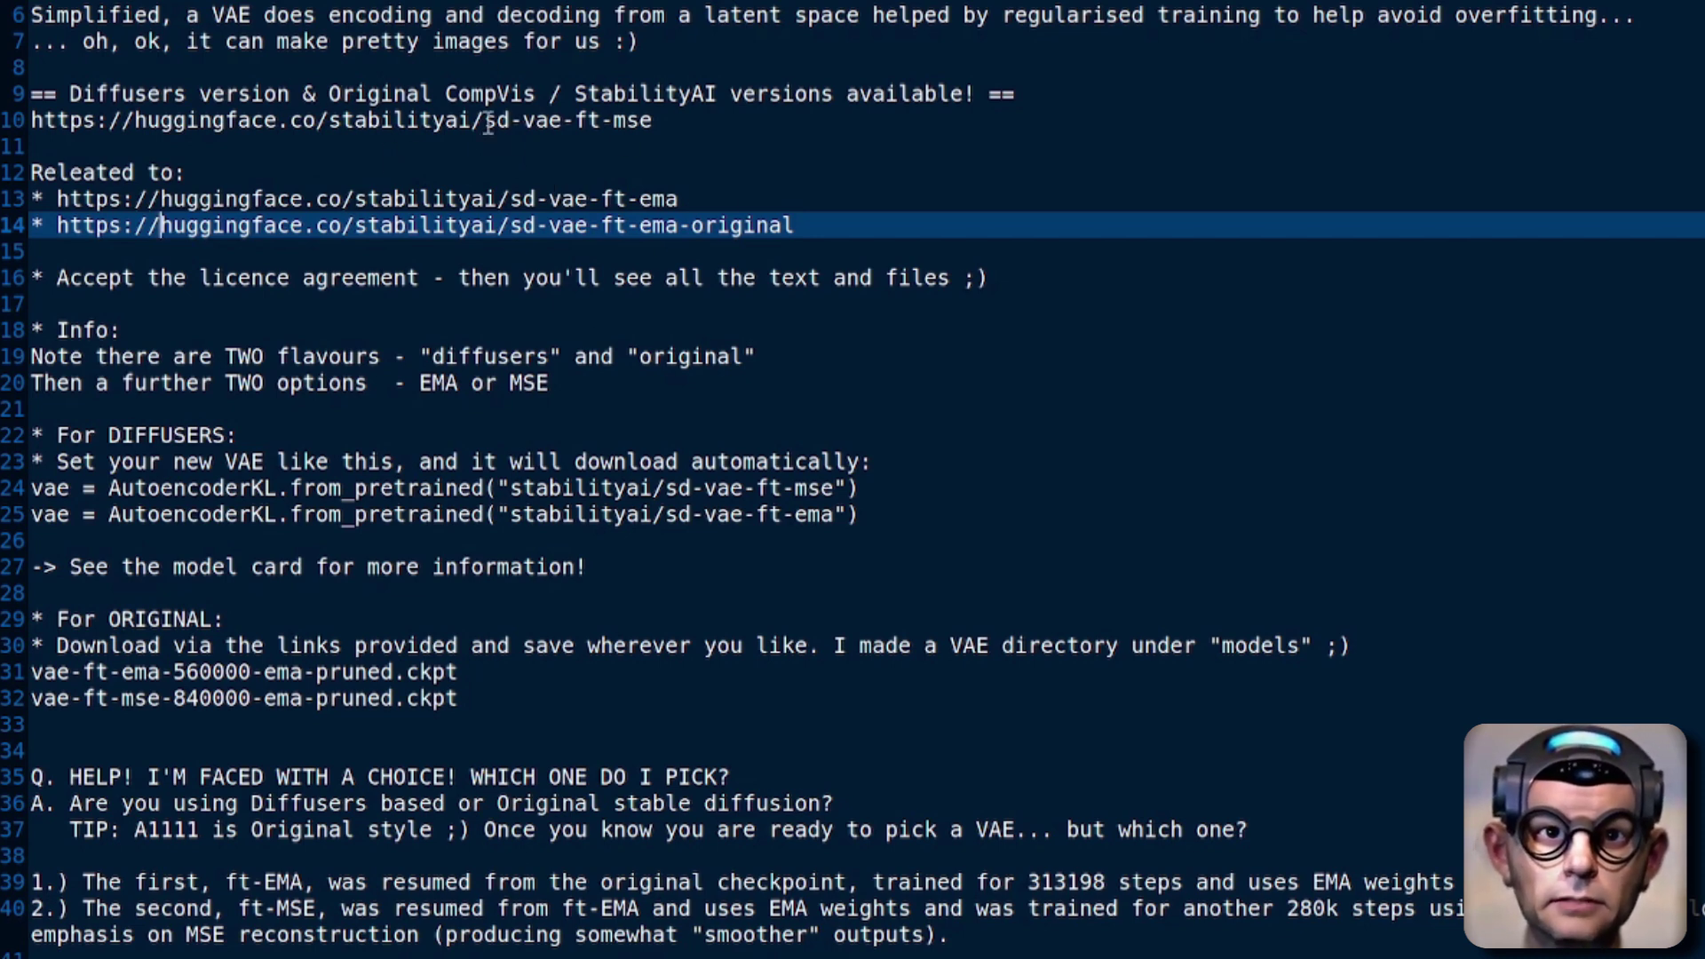
pyautogui.hotkey('alt', 'Tab')
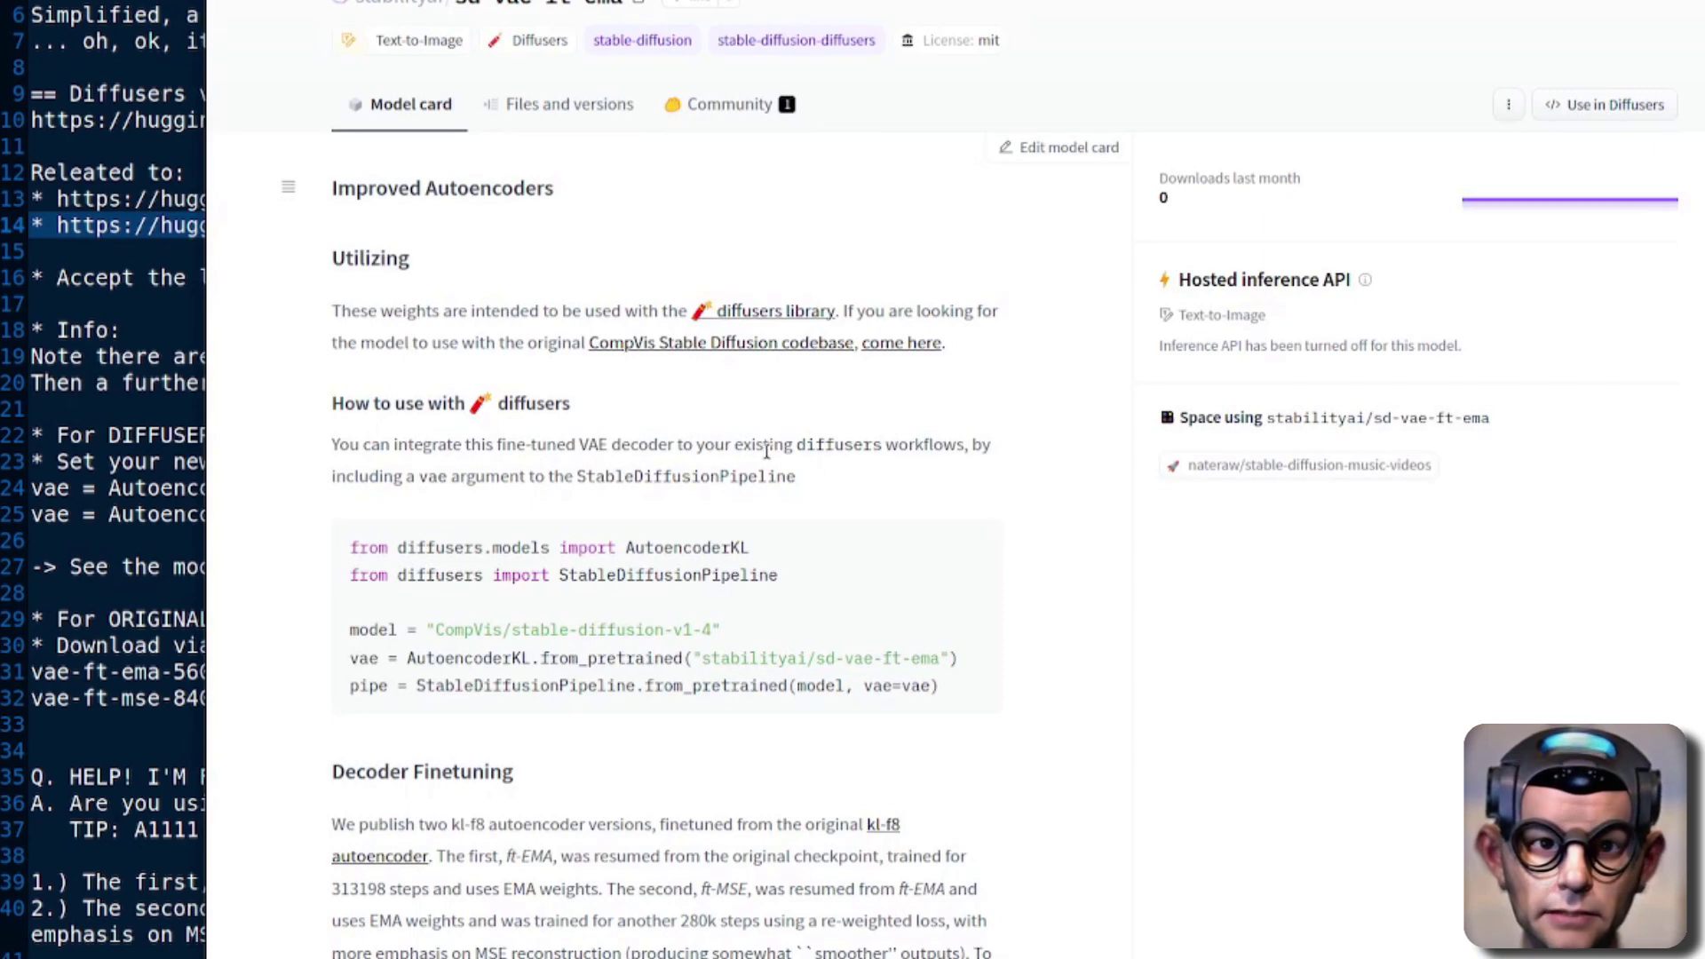
pyautogui.rightClick(897, 345)
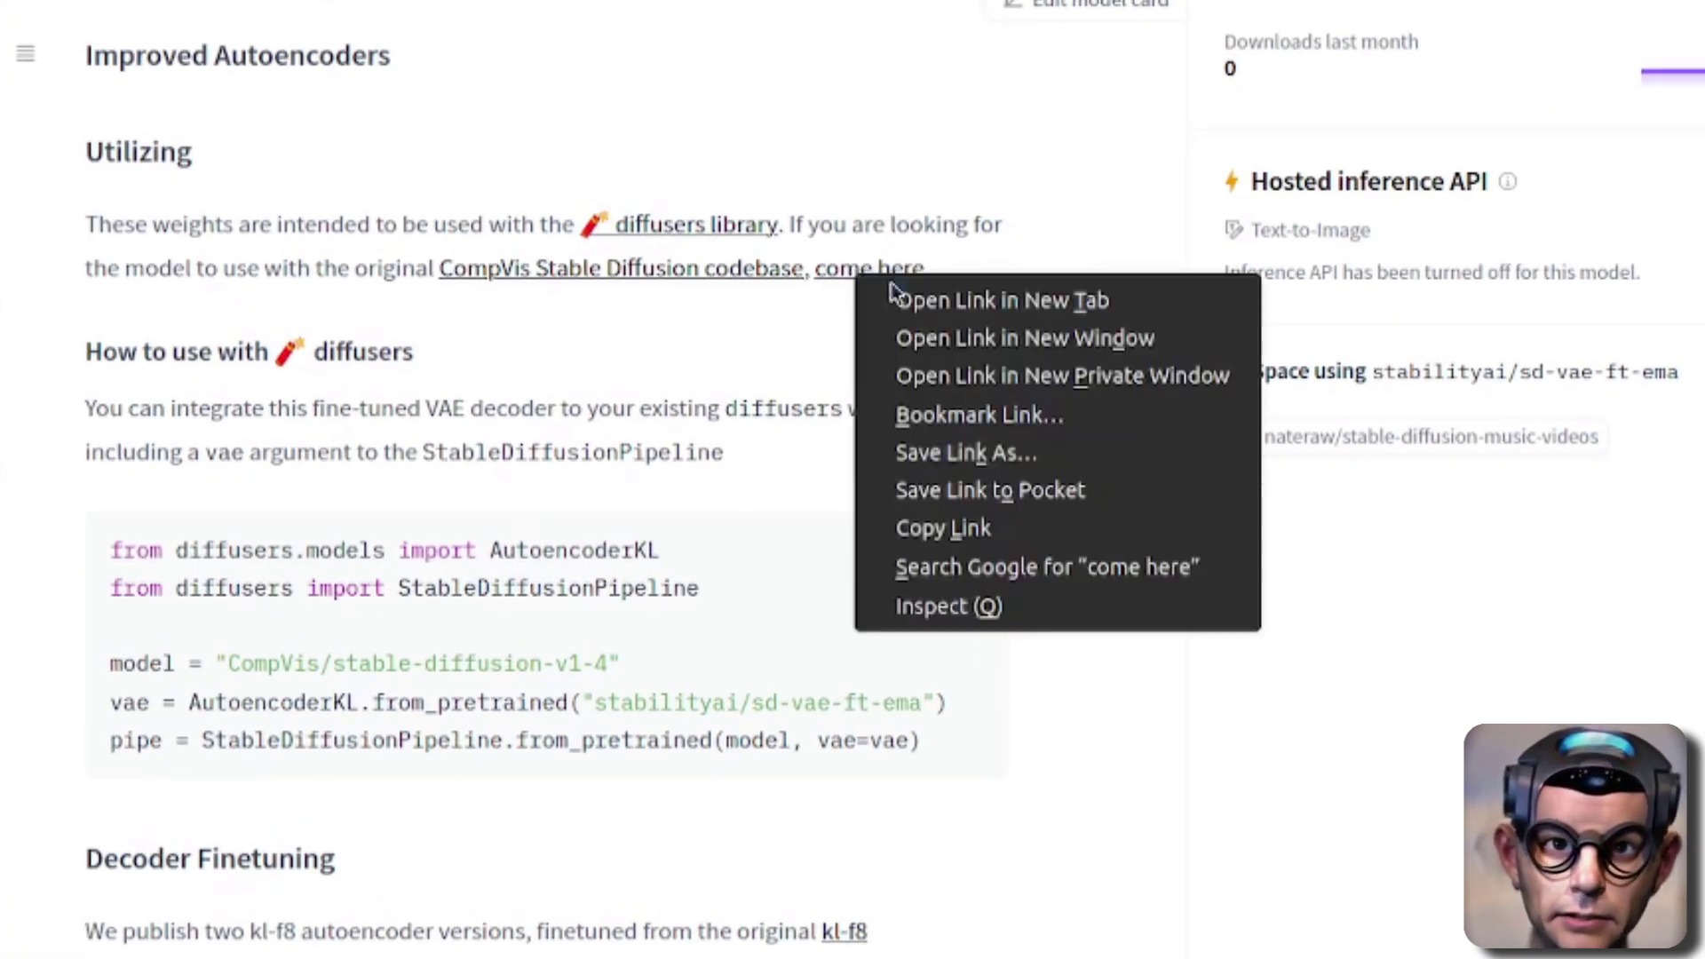
pyautogui.click(897, 300)
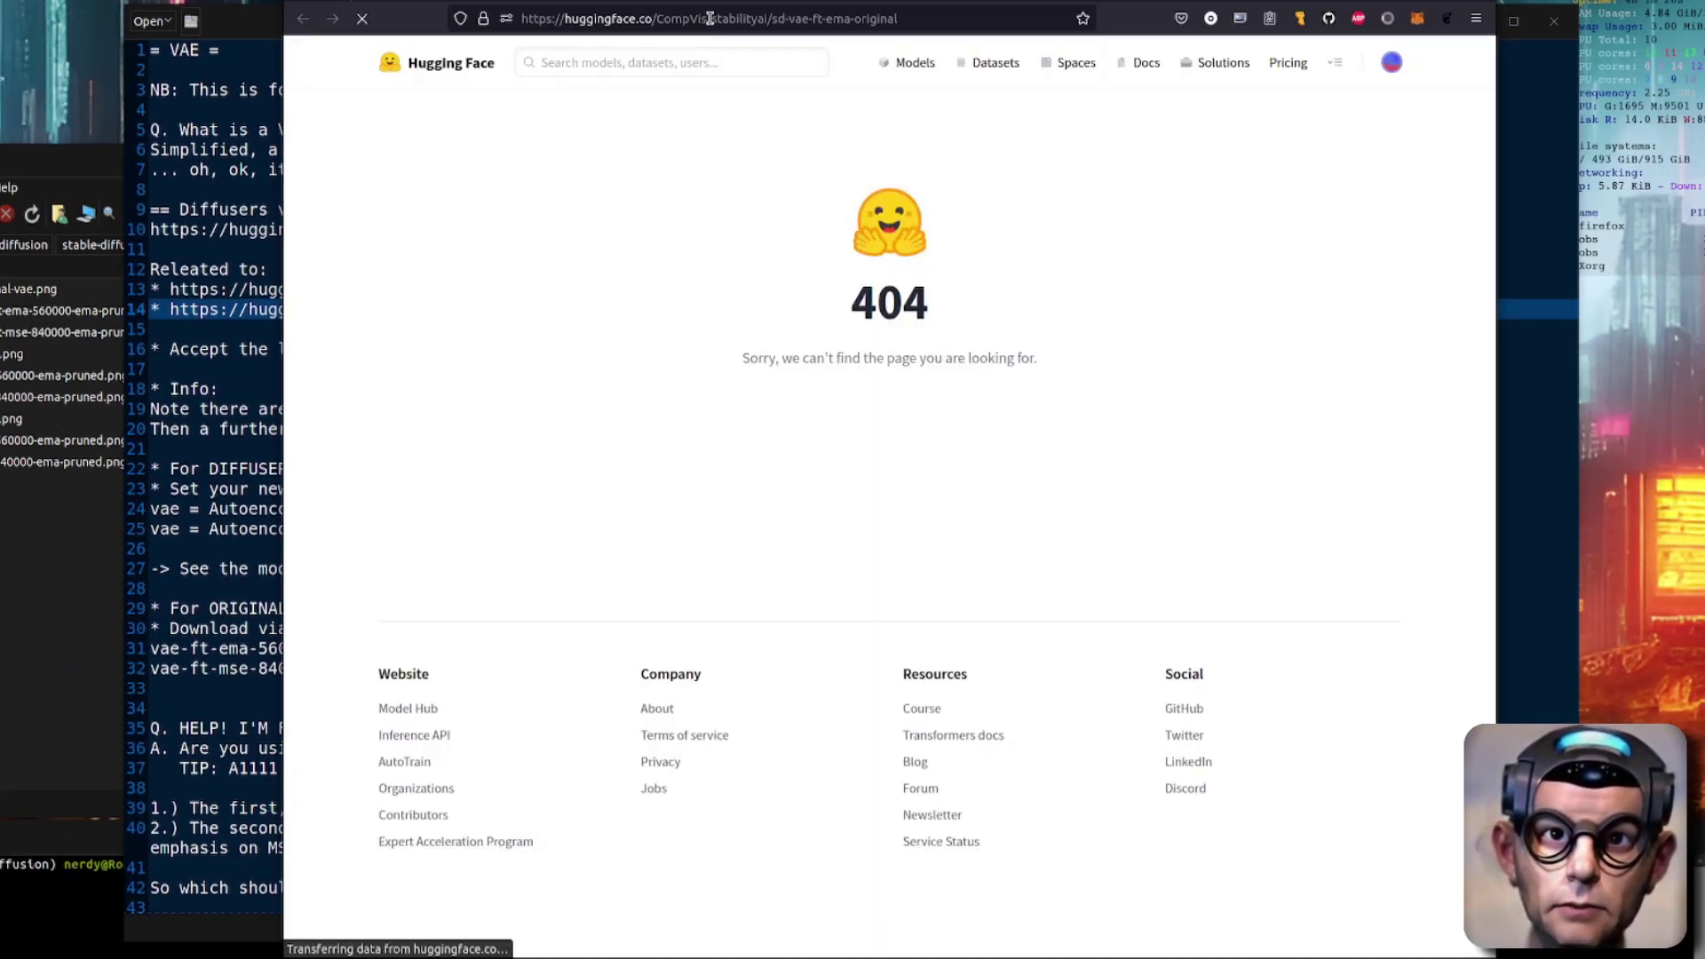
# Correct the page address by removing the extra "CompVis" and load huggingface.co/stabilityai/sd-vae-ft-ema-original
pyautogui.click(711, 9)
pyautogui.click(711, 9)
pyautogui.press('BackSpace')
pyautogui.press('BackSpace')
pyautogui.press('BackSpace')
pyautogui.press('BackSpace')
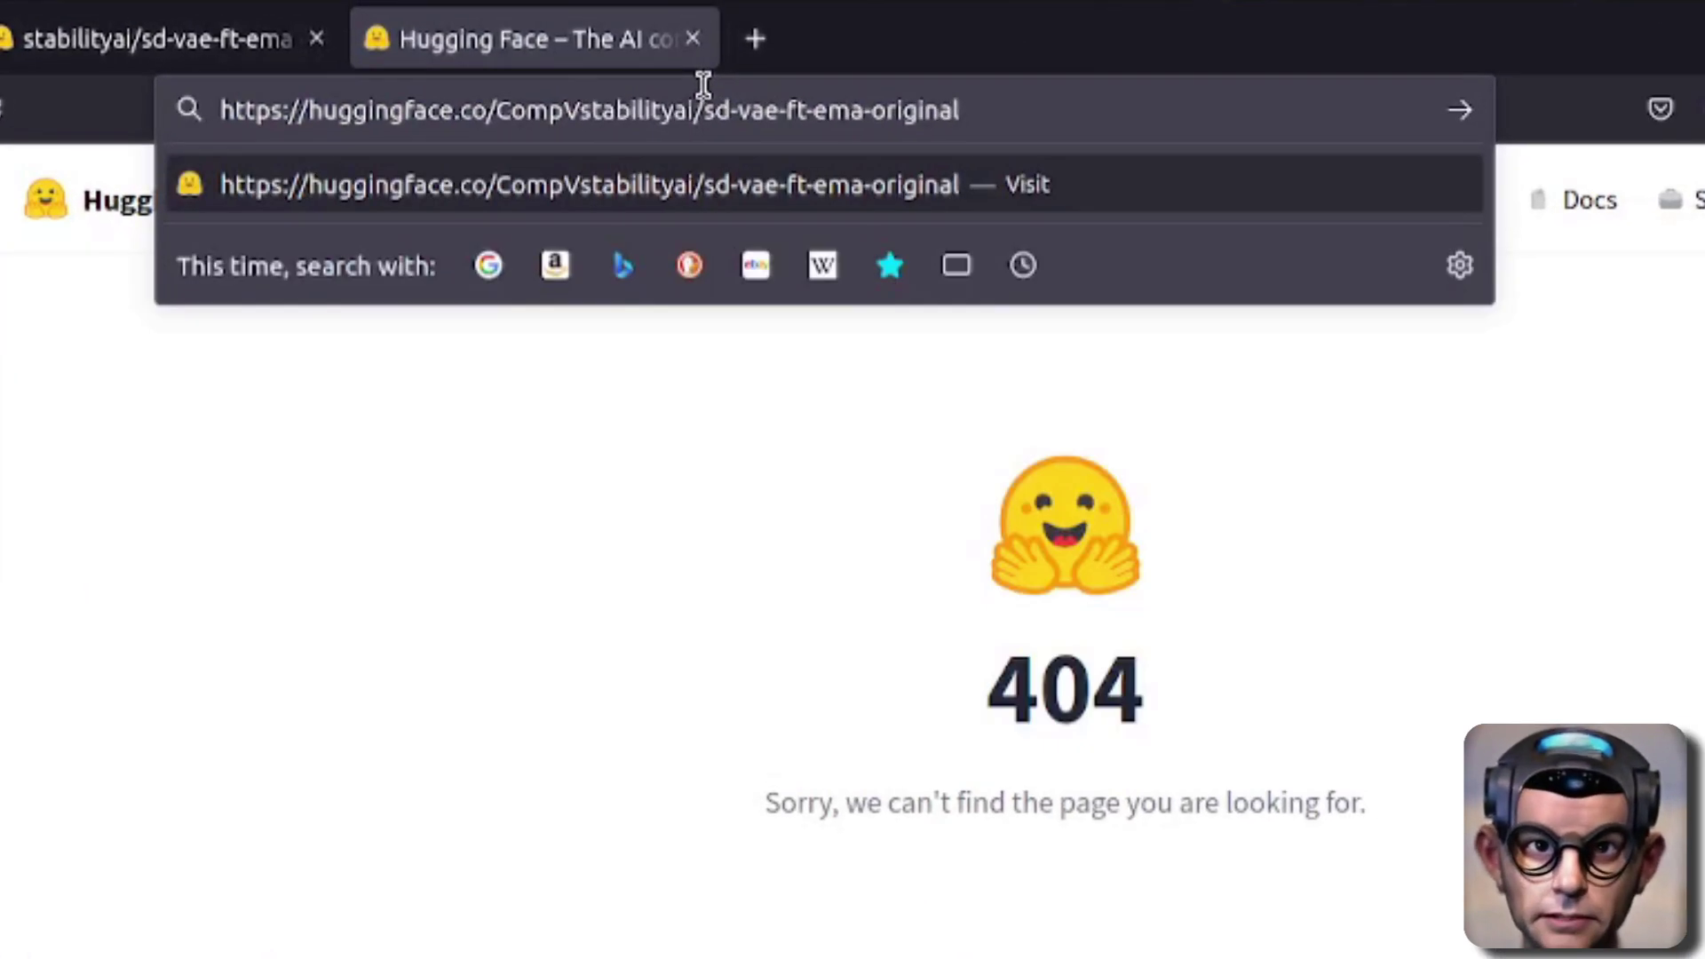
pyautogui.press('BackSpace')
pyautogui.press('BackSpace')
pyautogui.press('BackSpace')
pyautogui.press('BackSpace')
pyautogui.press('Return')
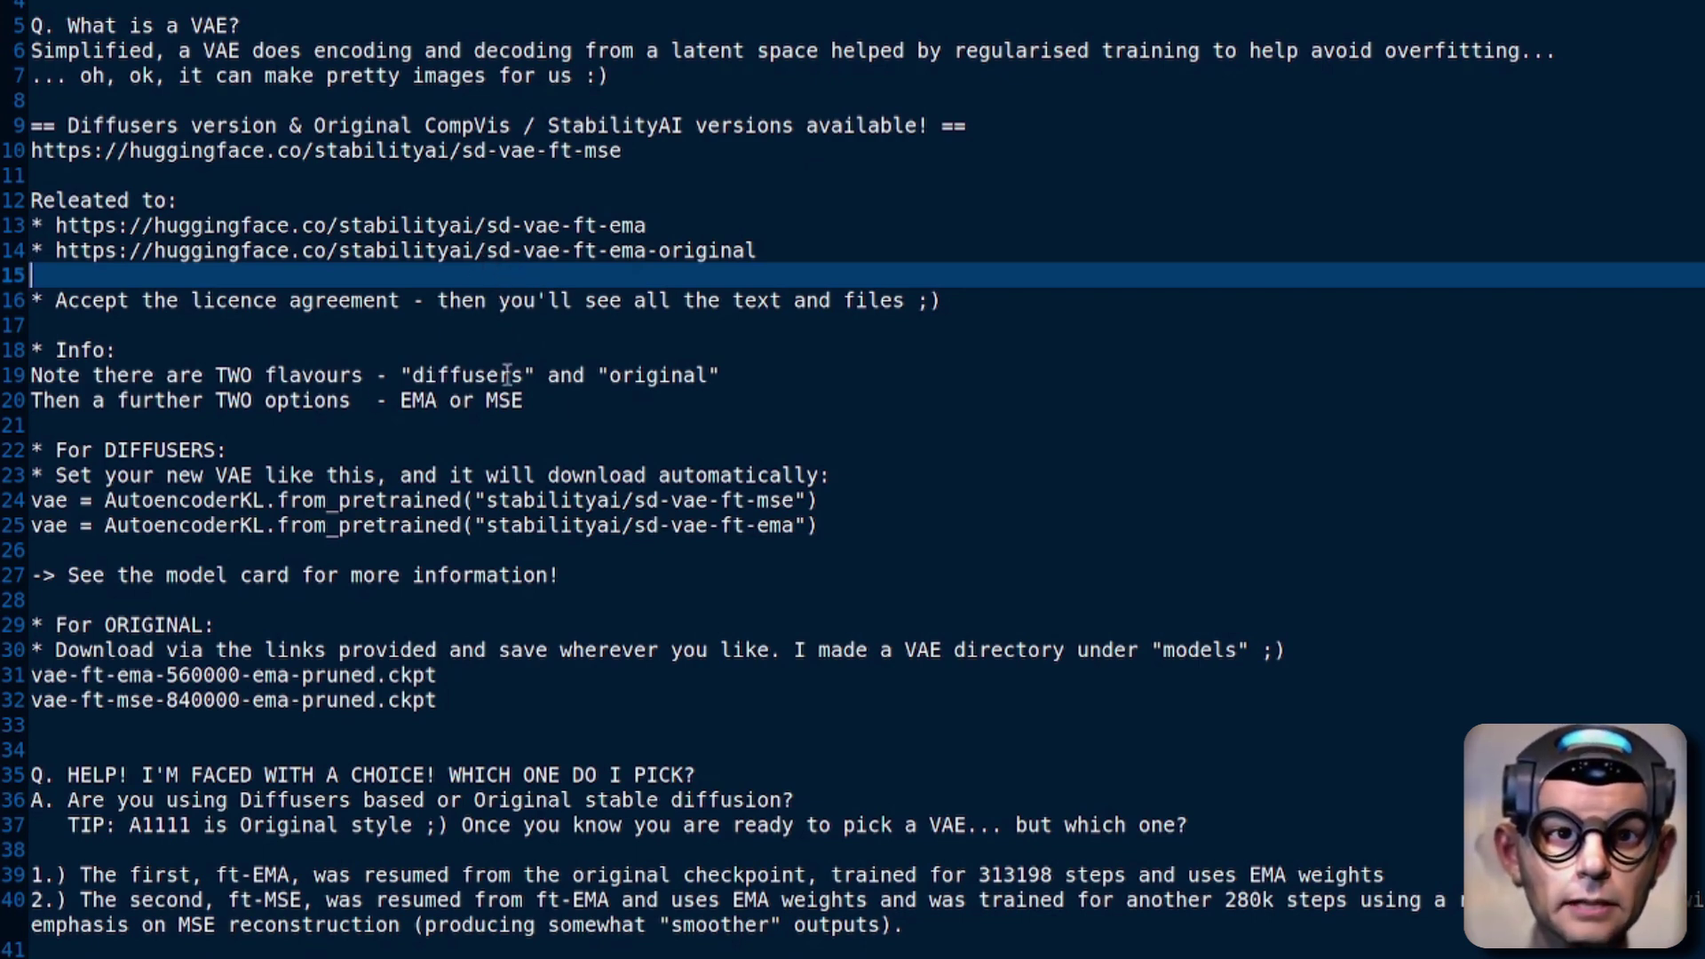
# Highlight the flavours "diffusers" and "original" and the options EMA and MSE in the Info section of the notes
pyautogui.click(469, 375)
pyautogui.doubleClick(470, 375)
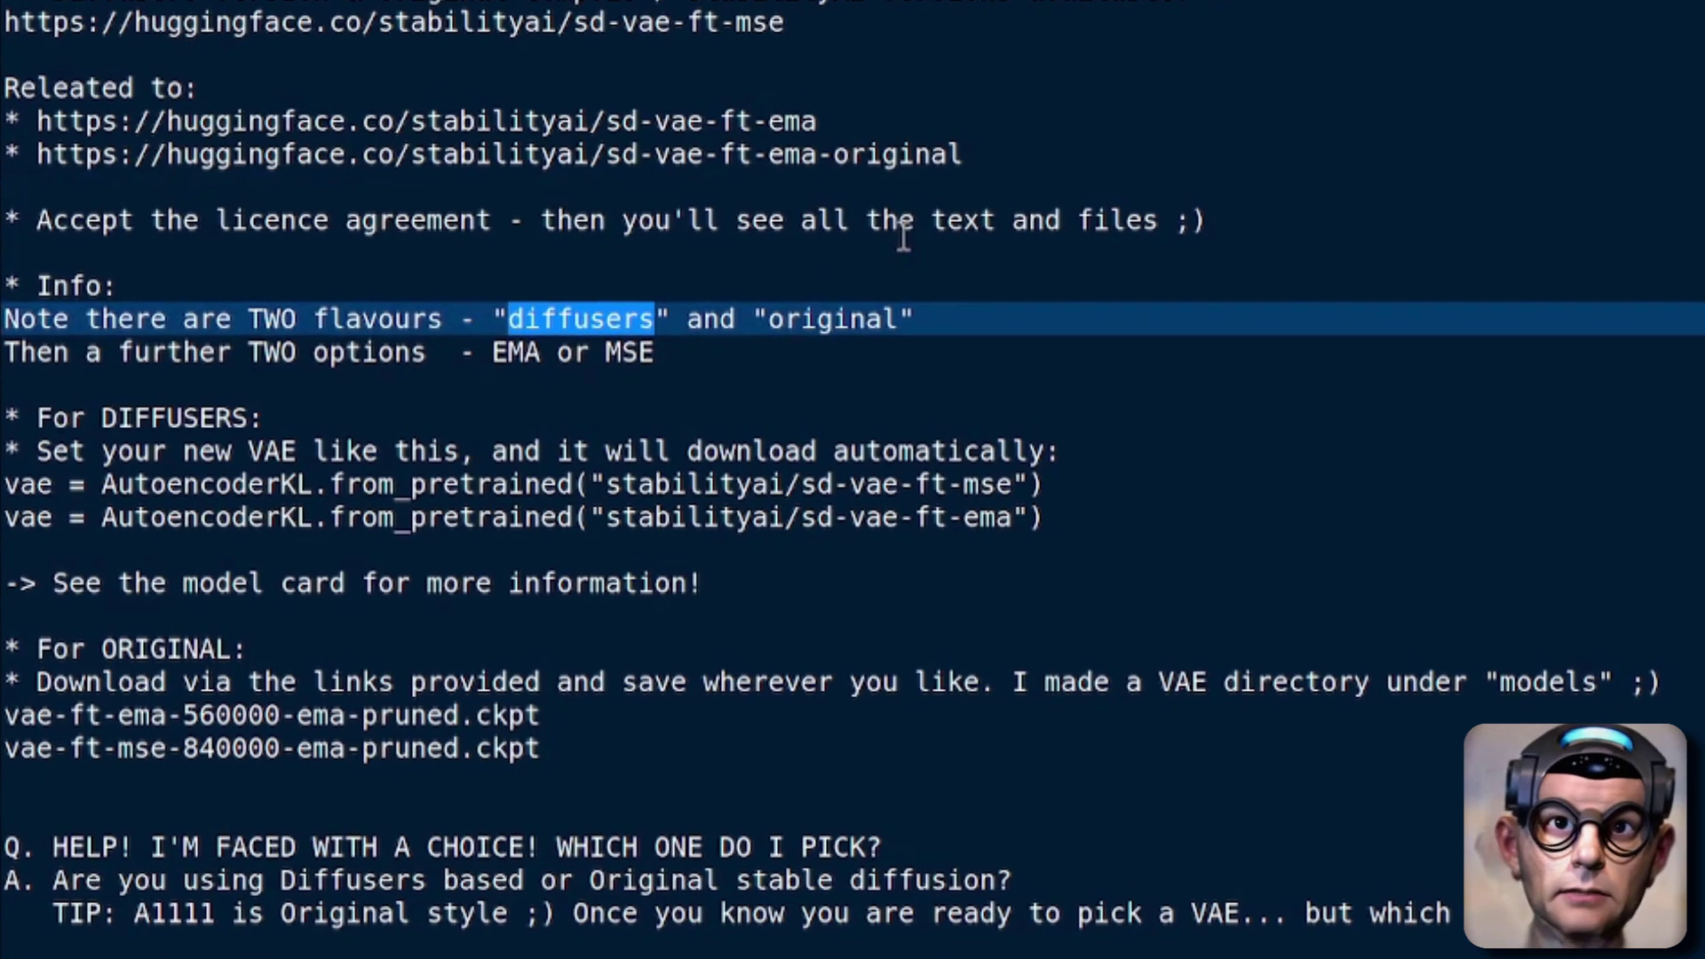
pyautogui.doubleClick(846, 316)
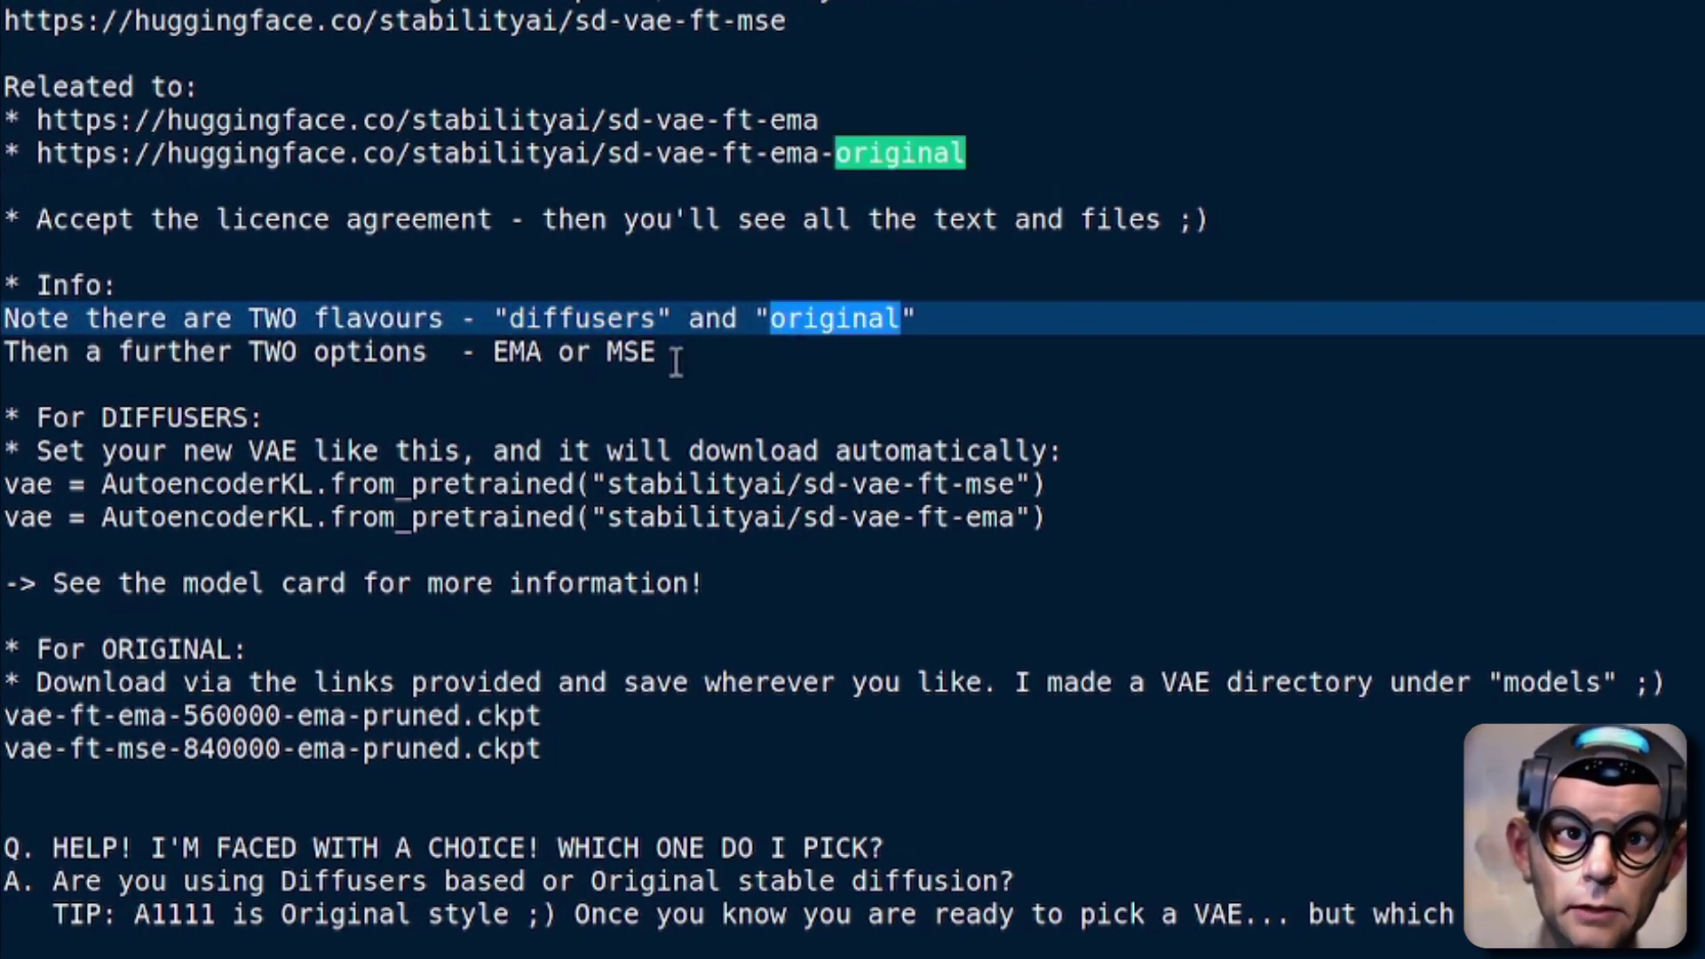
pyautogui.doubleClick(515, 352)
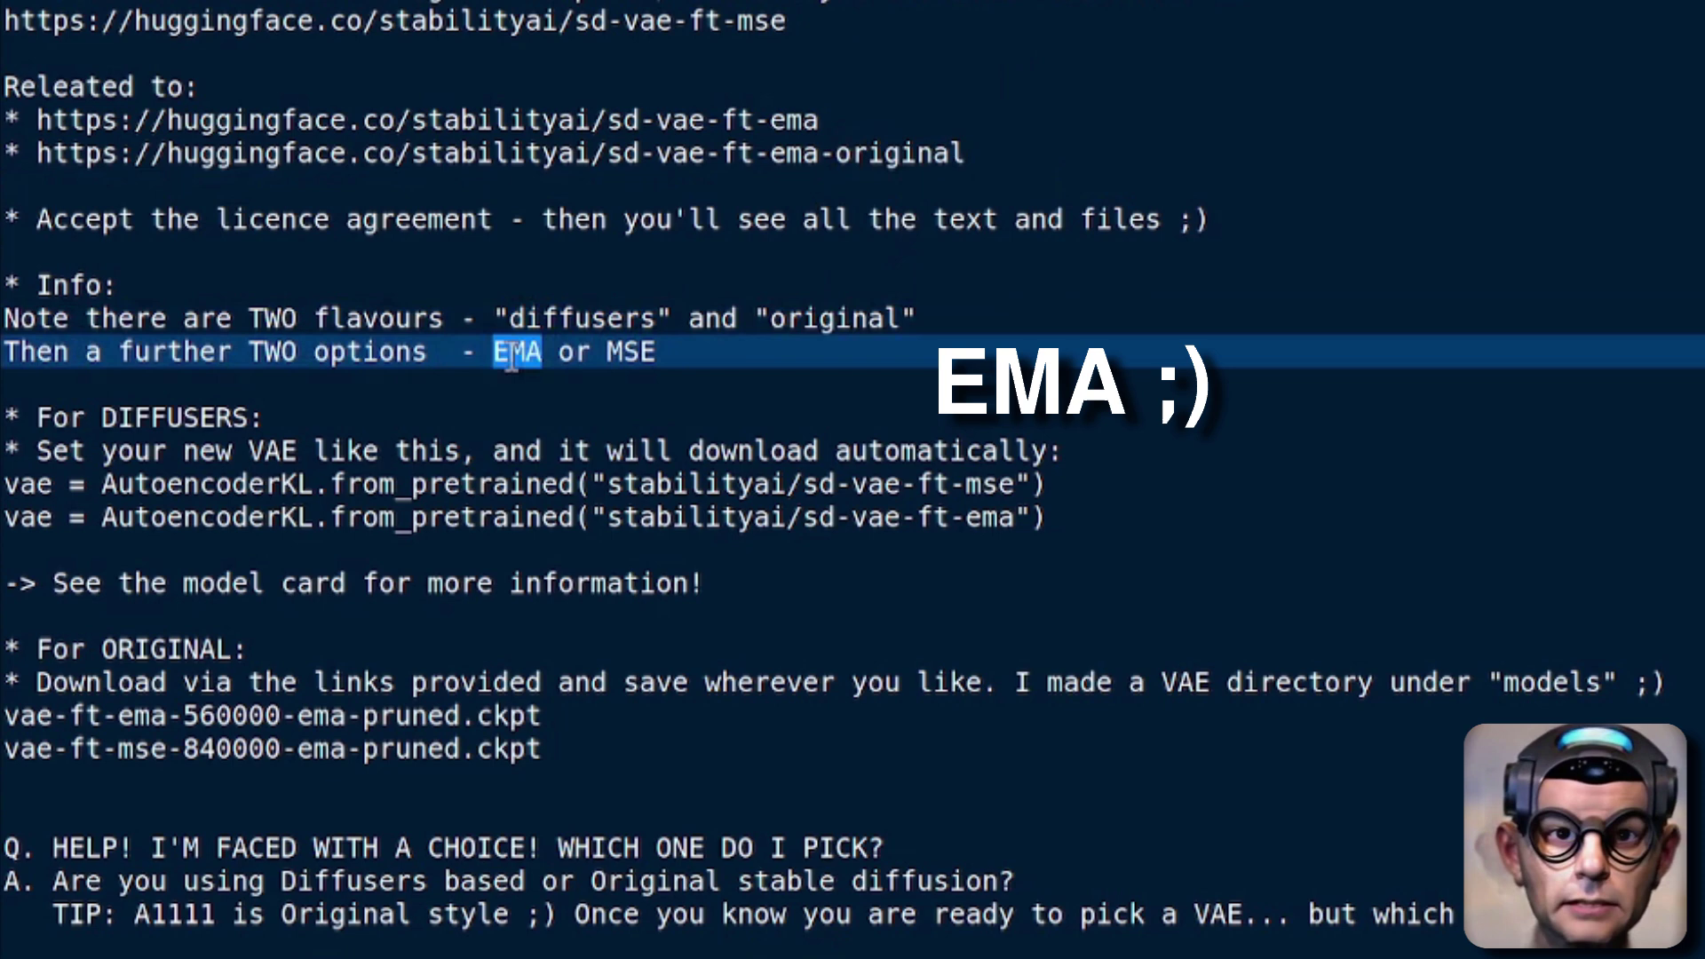
pyautogui.doubleClick(626, 353)
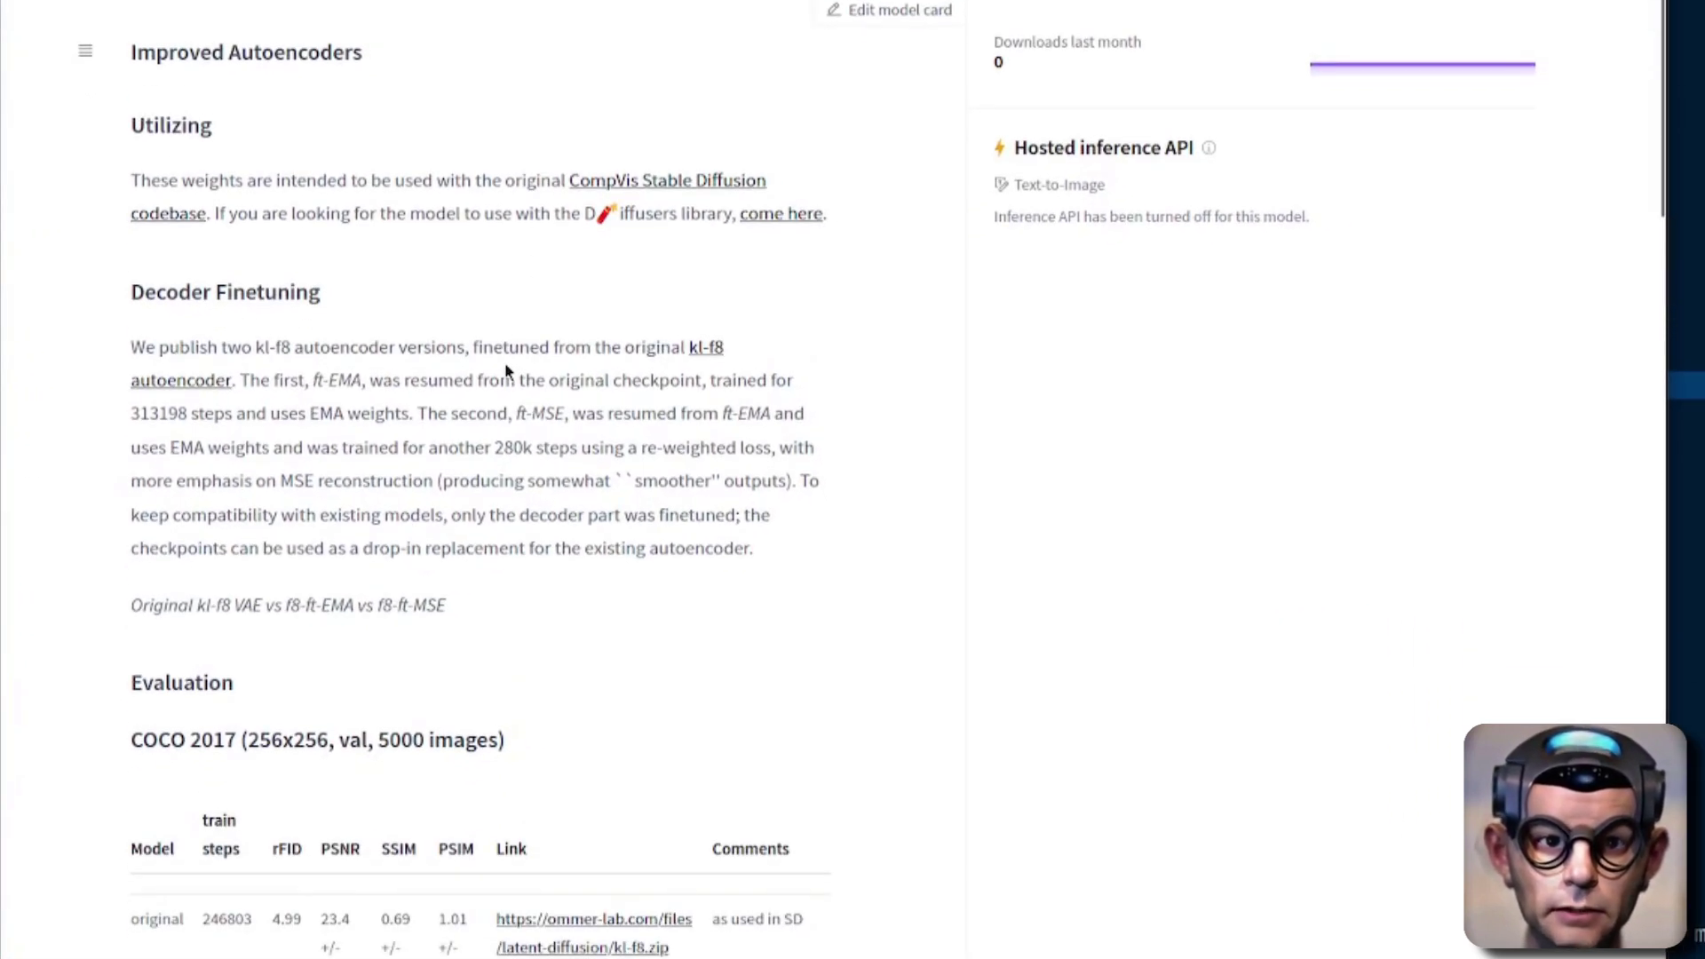
# In the sd-vae-ft-ema card's example code, highlight the AutoencoderKL vae line, its model name and the vae=vae argument of the pipeline
pyautogui.scroll(2, 457, 309)
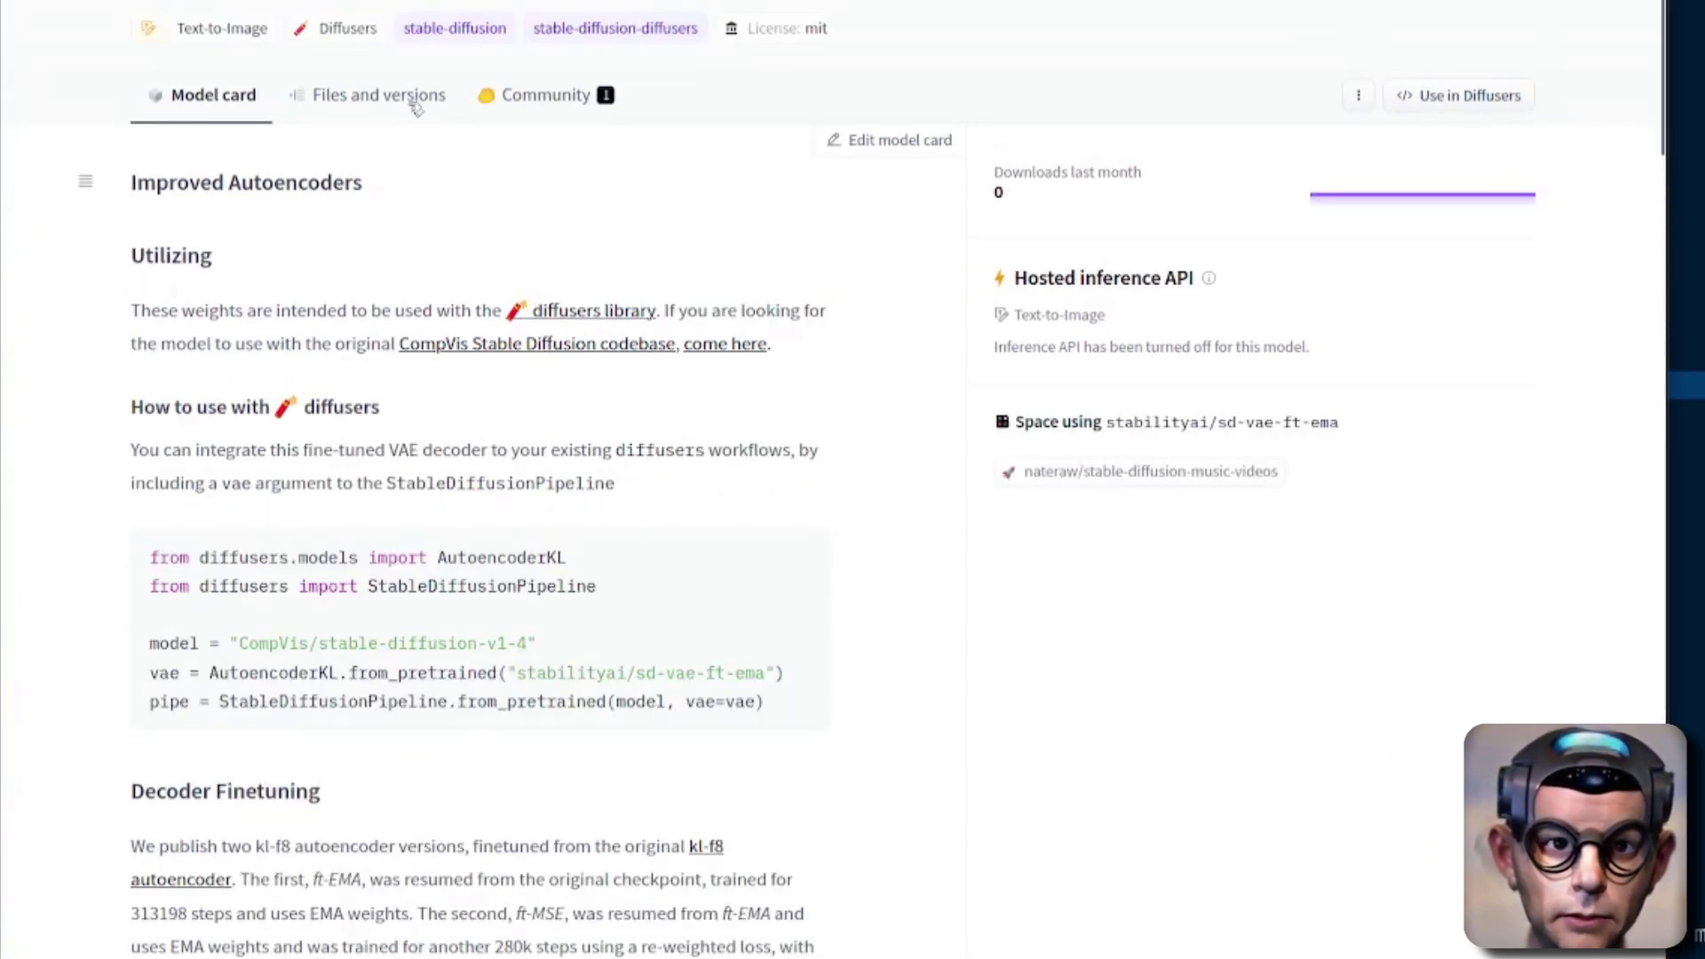
pyautogui.scroll(-2, 601, 434)
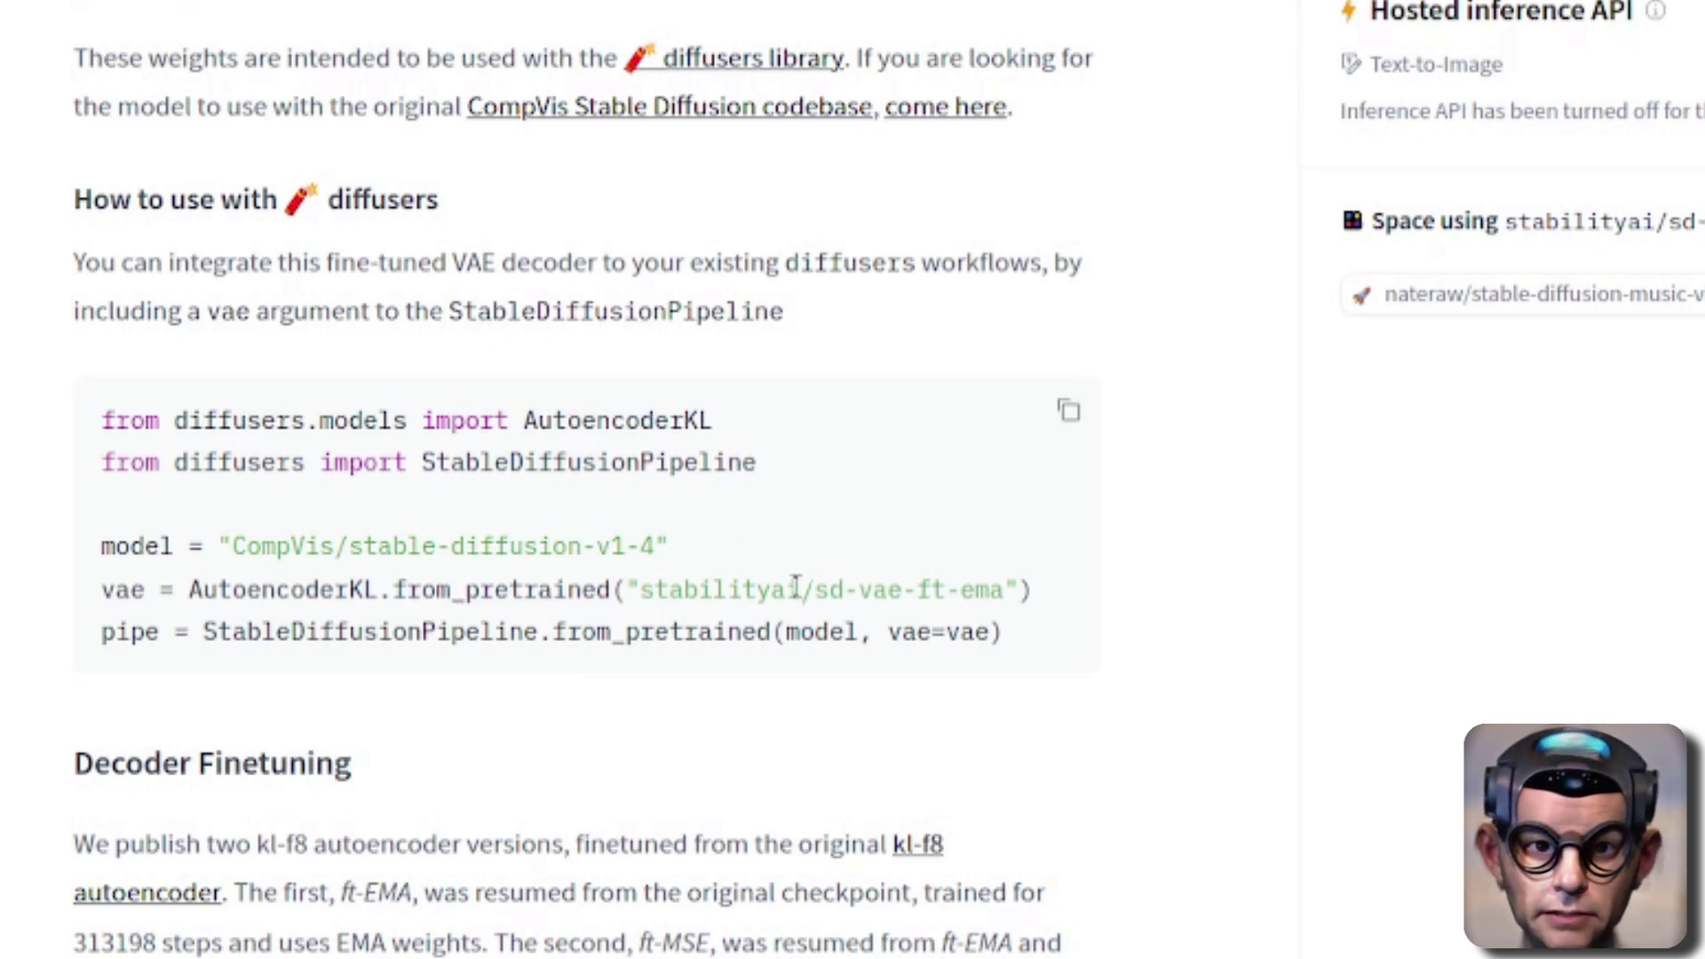
pyautogui.moveTo(99, 598); pyautogui.dragTo(1044, 606)
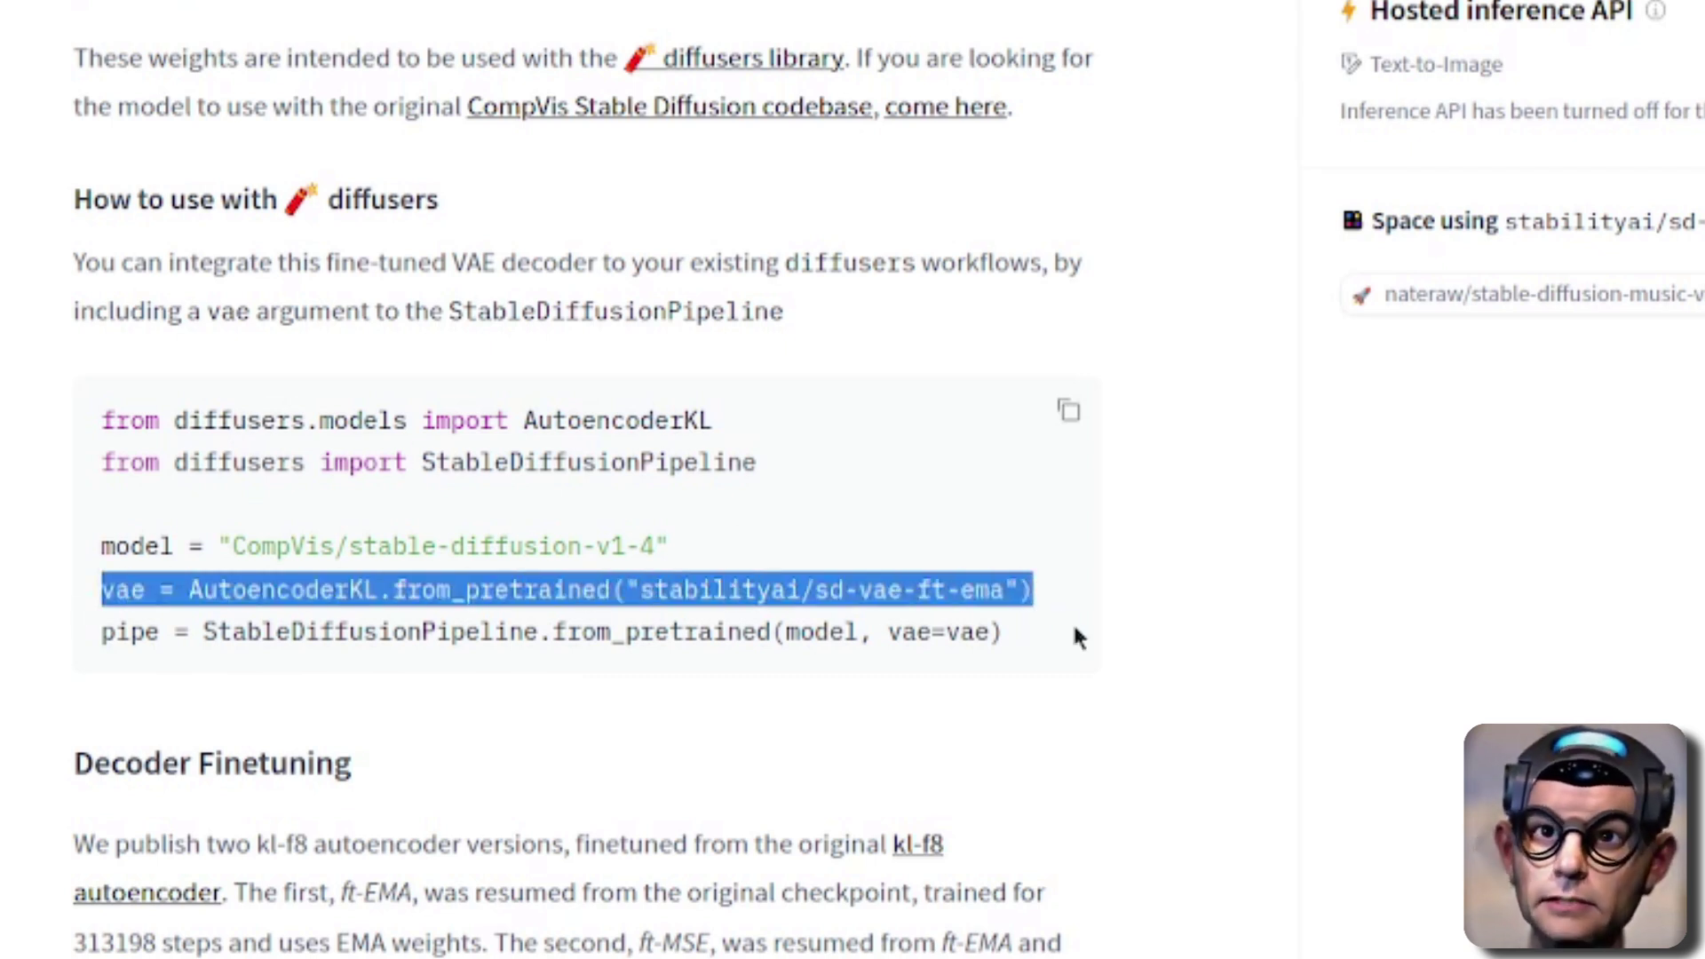
pyautogui.moveTo(816, 589); pyautogui.dragTo(1005, 592)
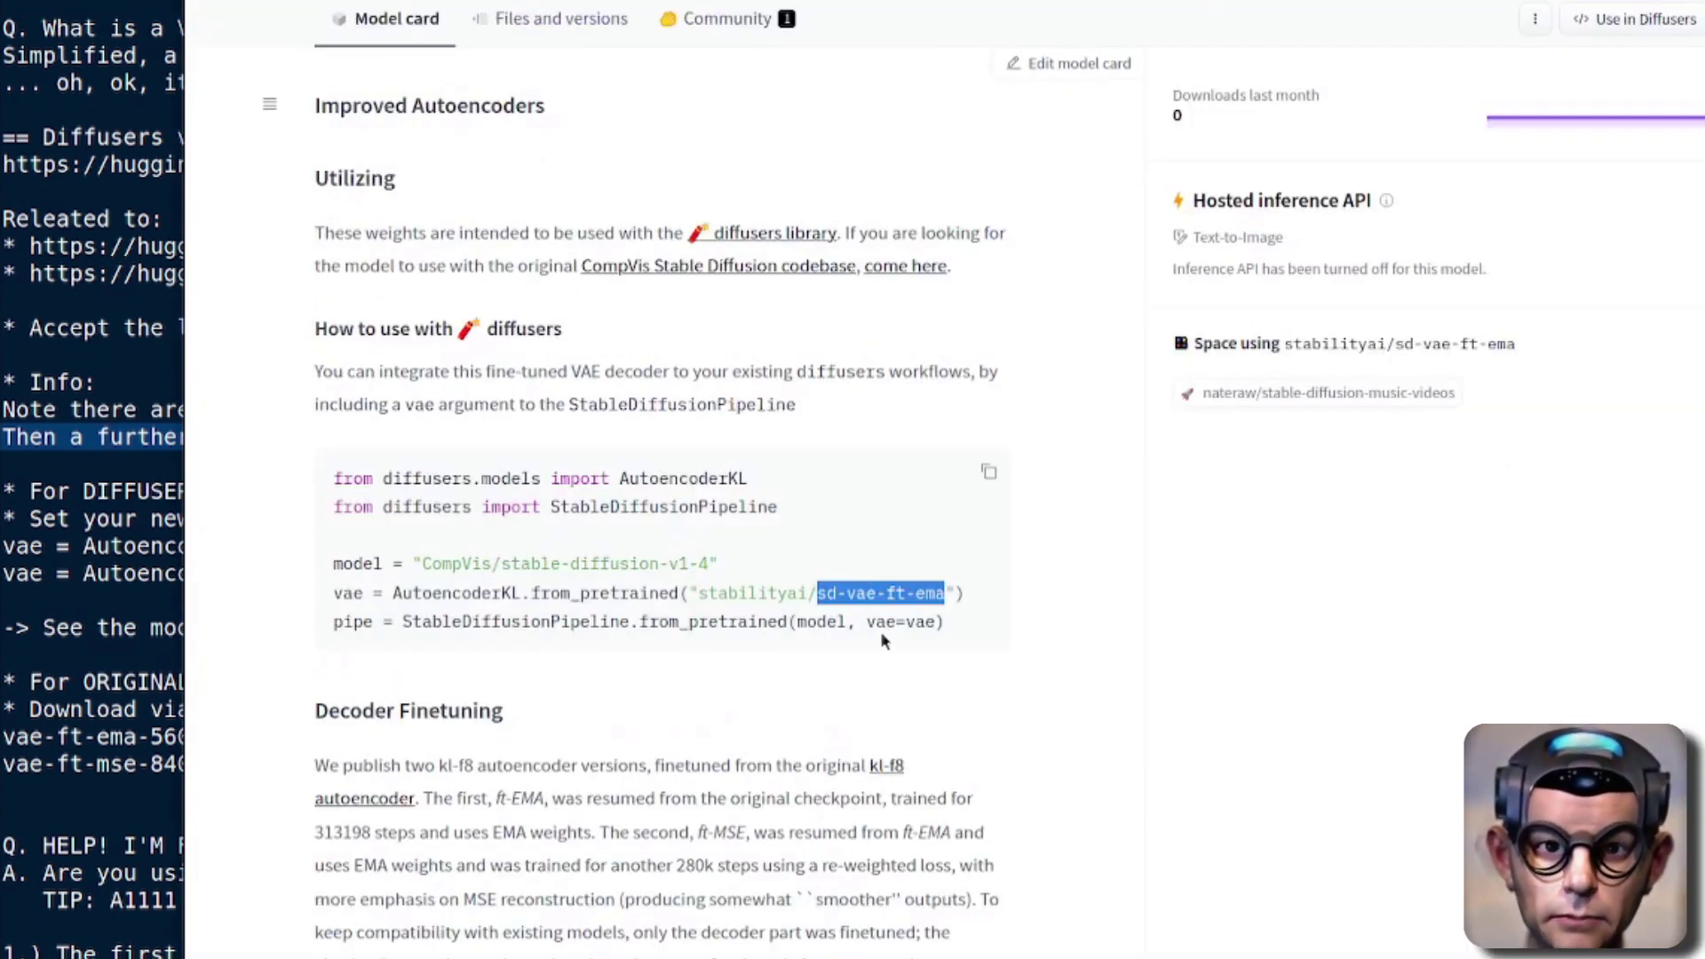
pyautogui.moveTo(337, 621); pyautogui.dragTo(940, 627)
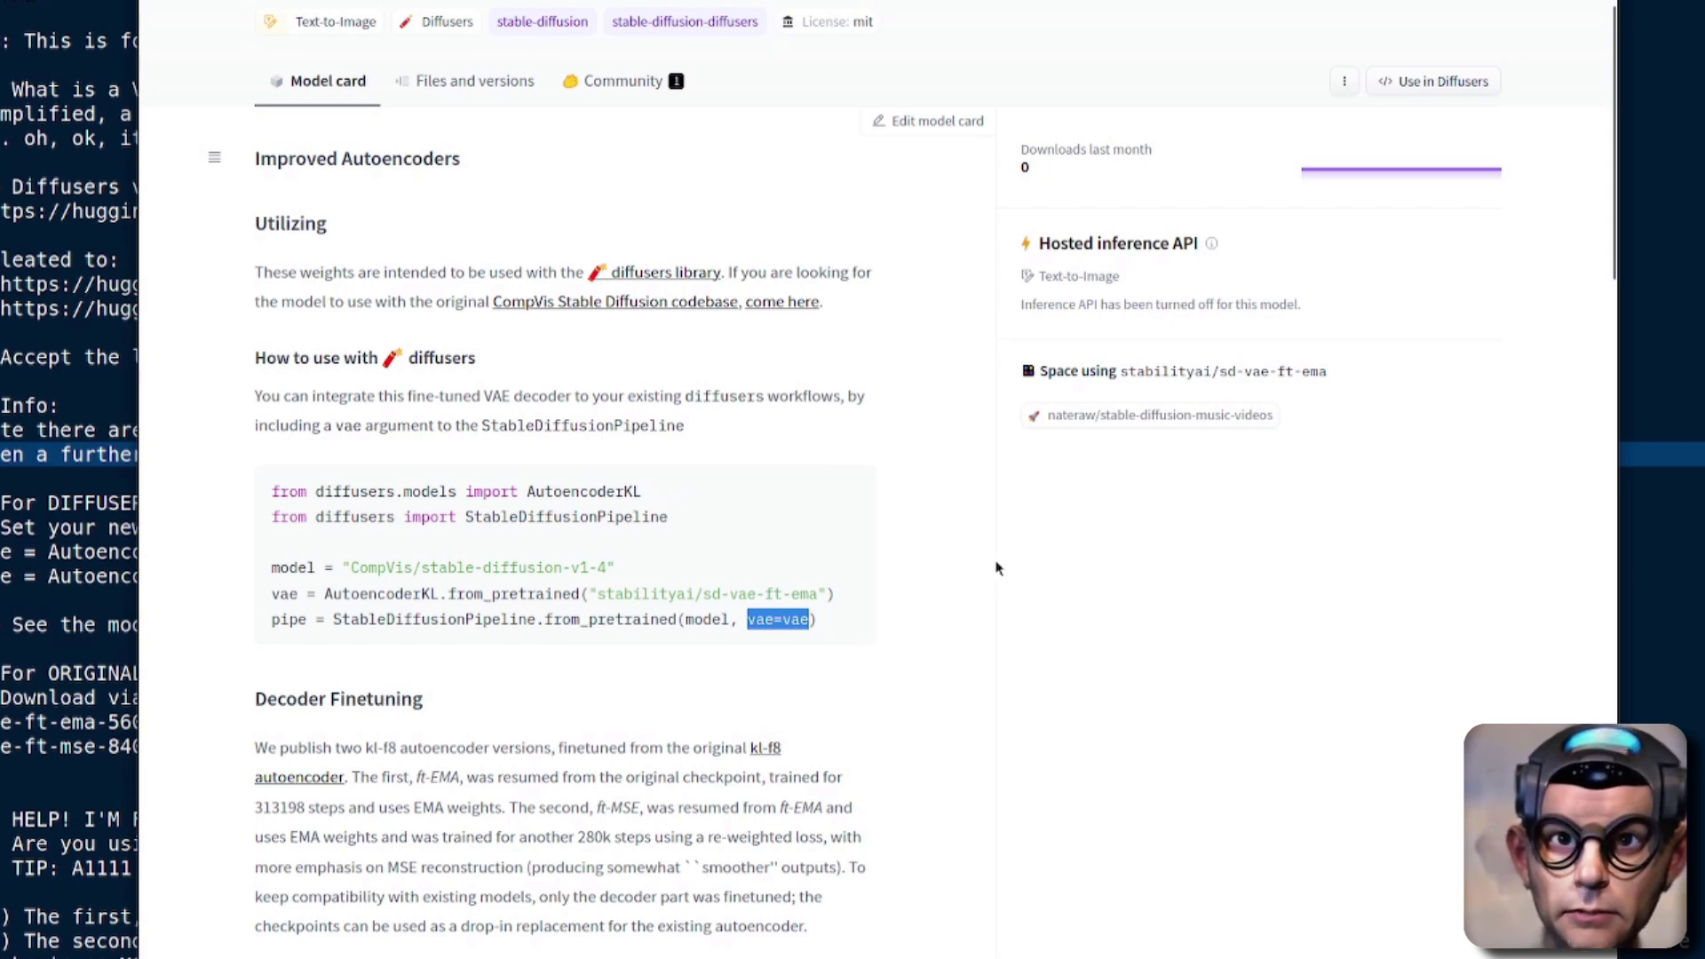
# Examine the model card's Decoder Finetuning text and the checkpoint links in the COCO 2017 evaluation table
pyautogui.scroll(-4, 622, 400)
pyautogui.scroll(-4, 613, 346)
pyautogui.scroll(-1, 648, 301)
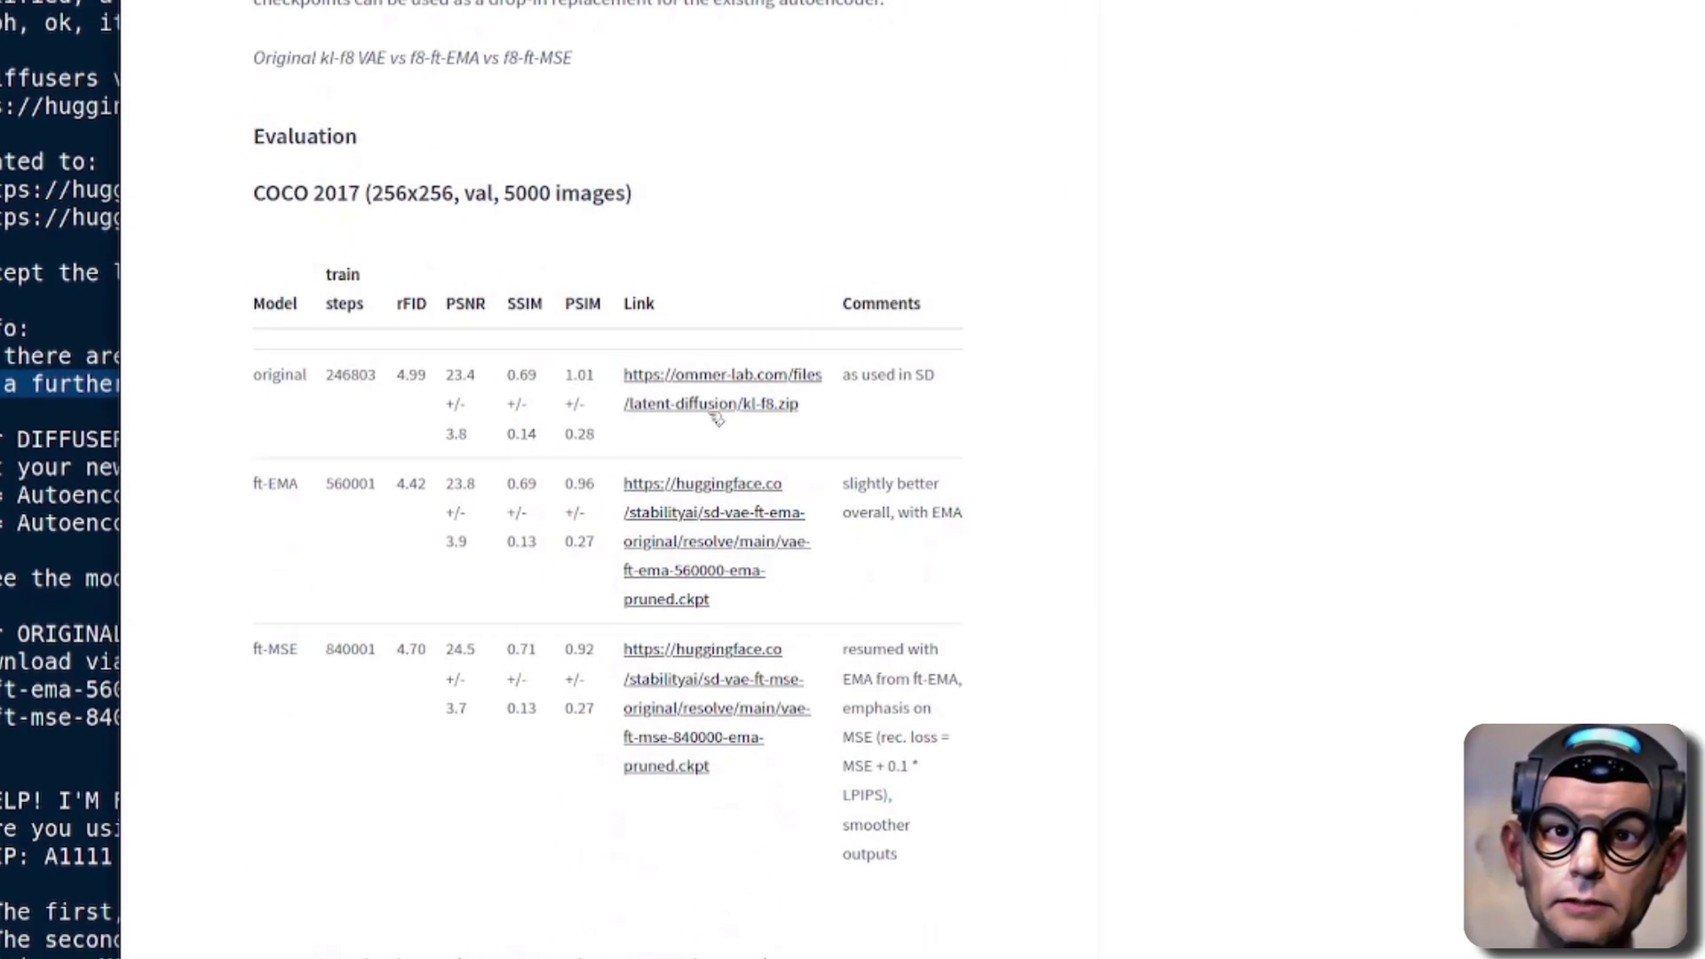
pyautogui.scroll(-3, 808, 169)
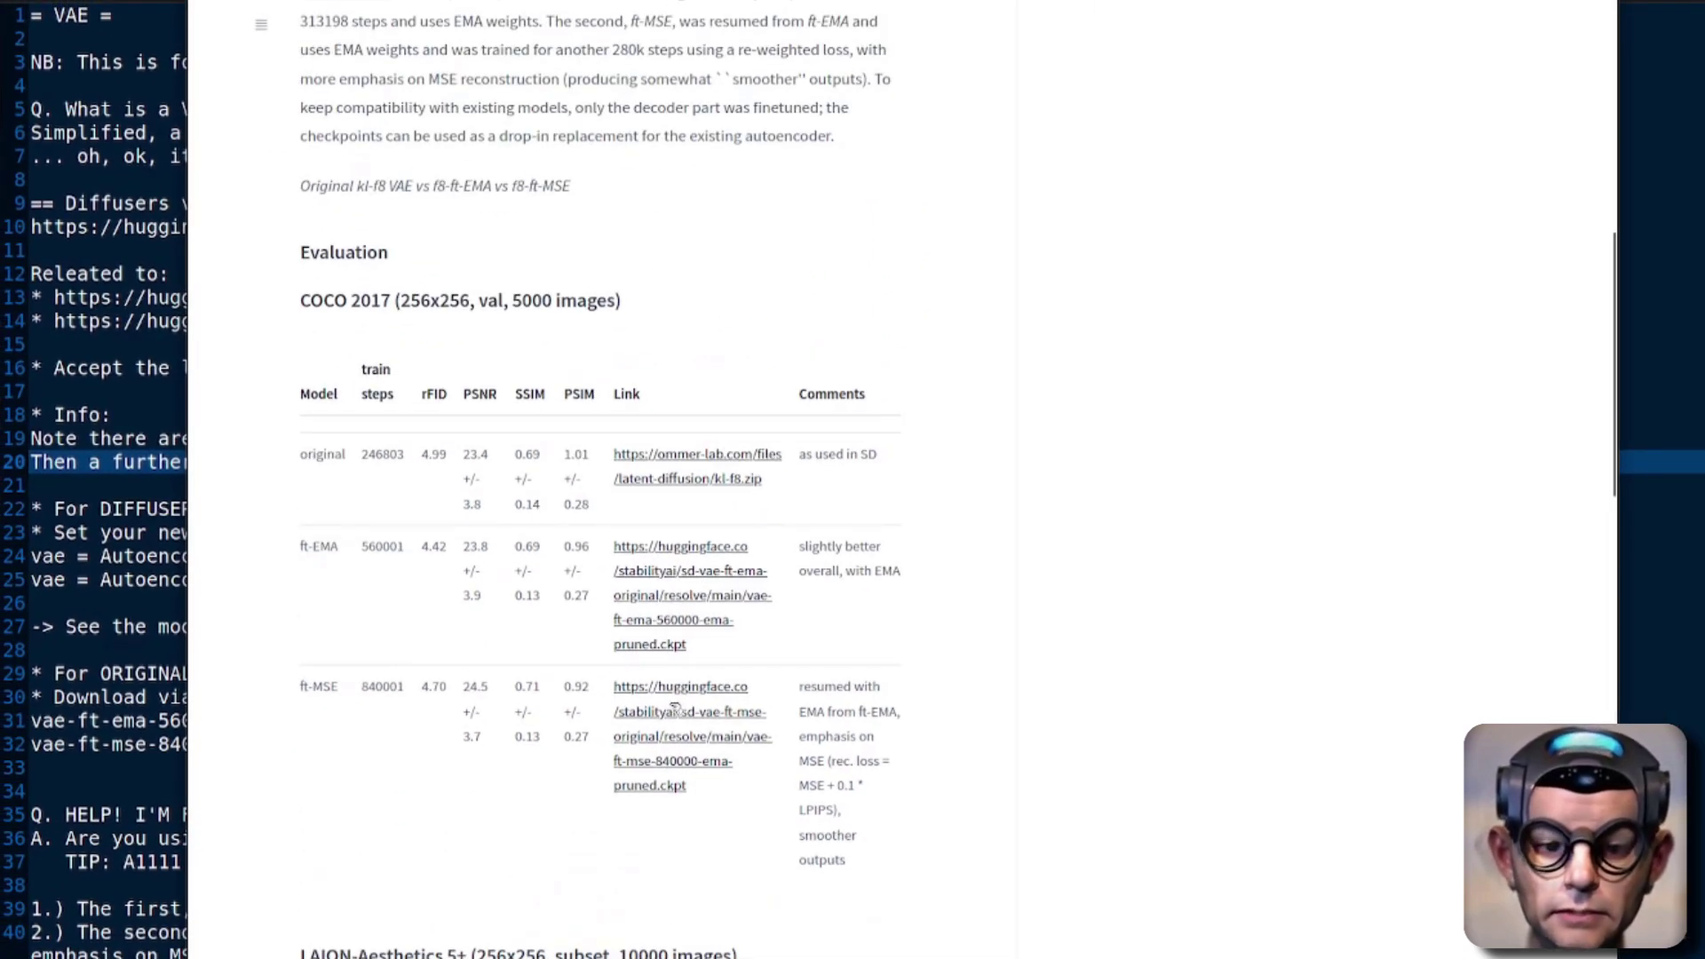
pyautogui.scroll(3, 818, 332)
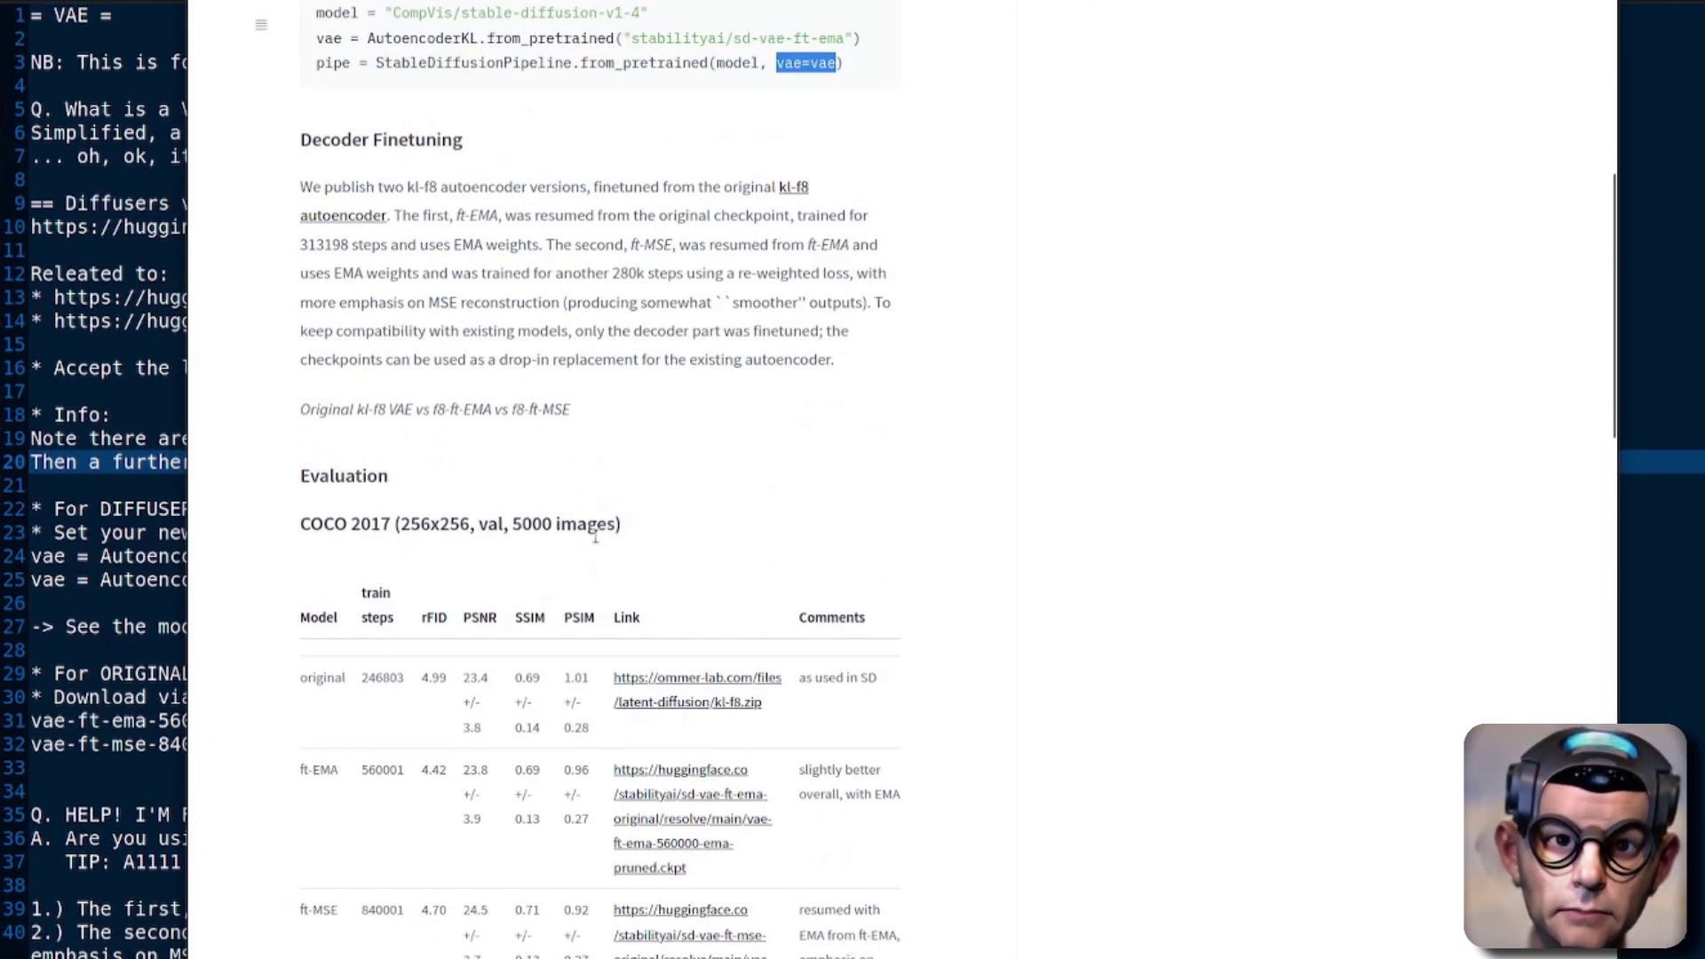
pyautogui.scroll(3, 786, 487)
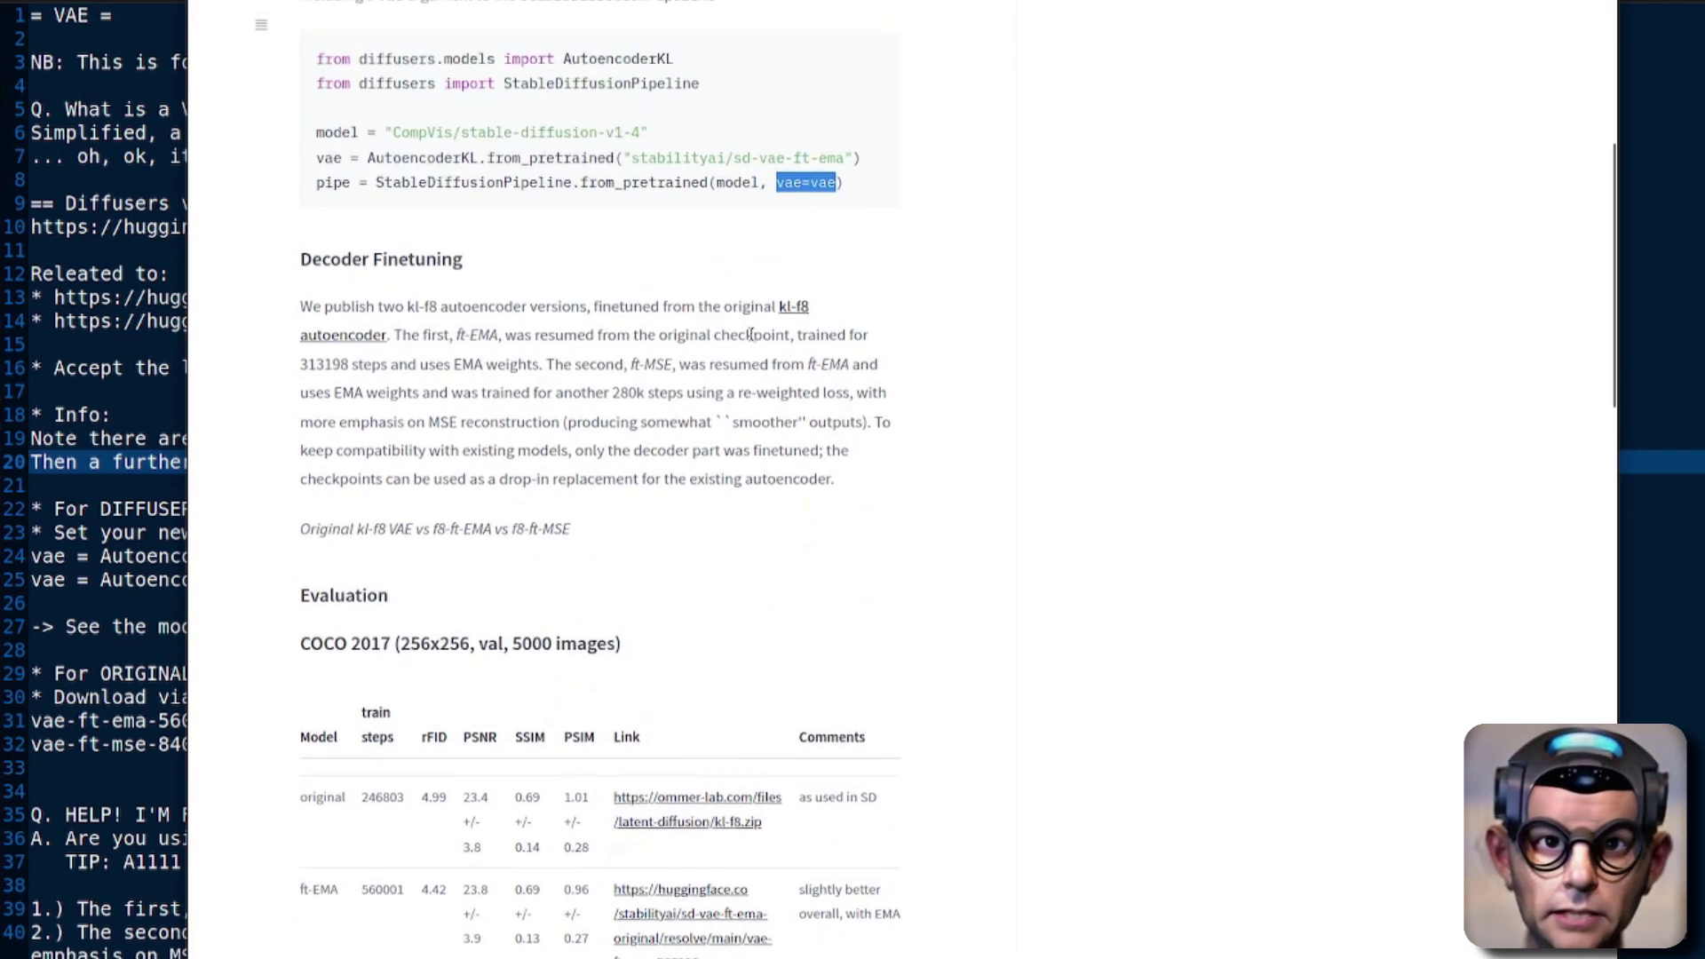
pyautogui.scroll(-5, 967, 247)
# Switch to the notes and read the Diffusers setup lines and the download instructions for the original checkpoints
pyautogui.click(124, 579)
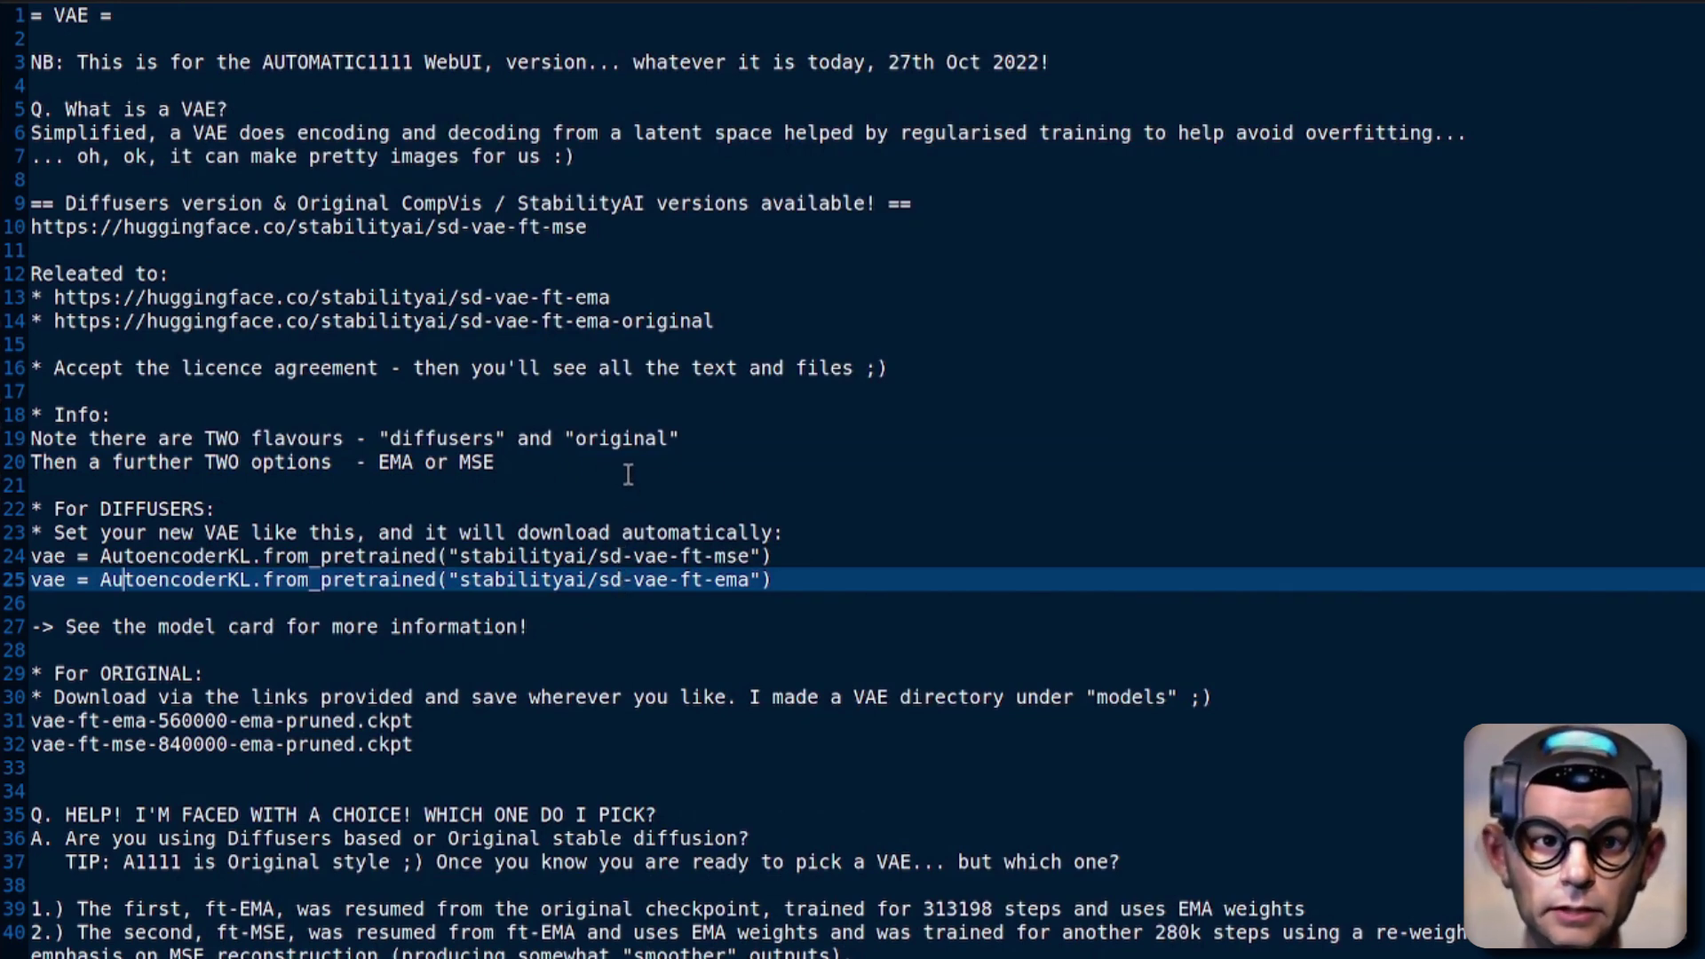
pyautogui.scroll(-2, 622, 515)
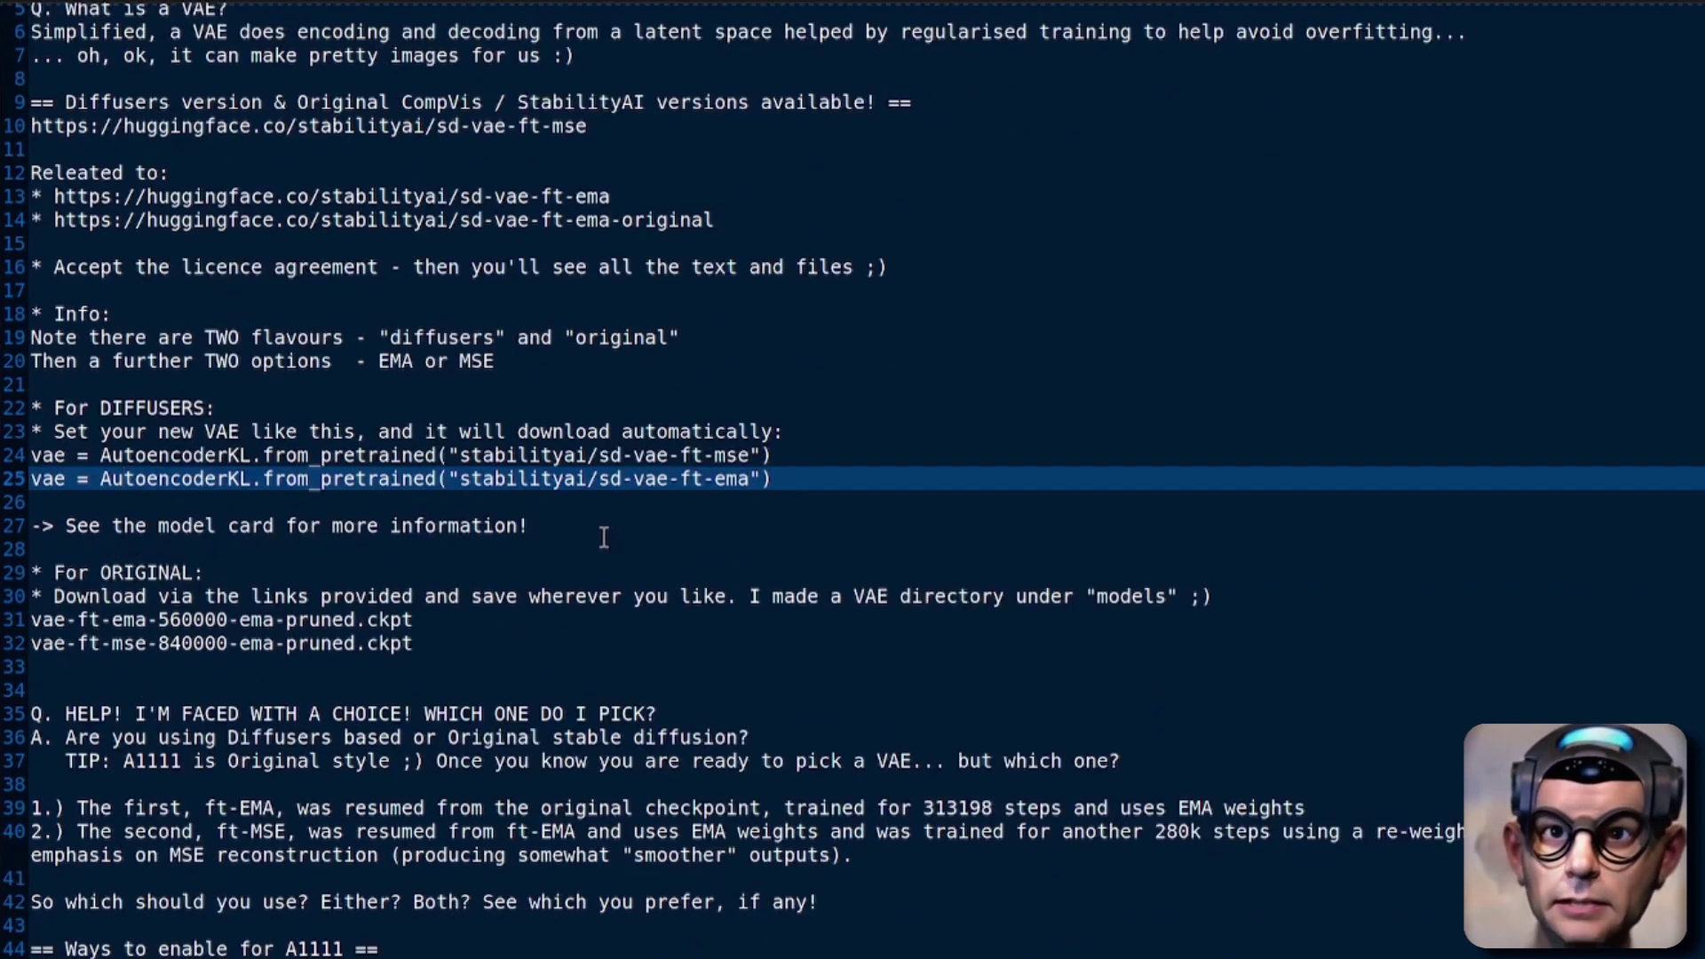
pyautogui.click(604, 538)
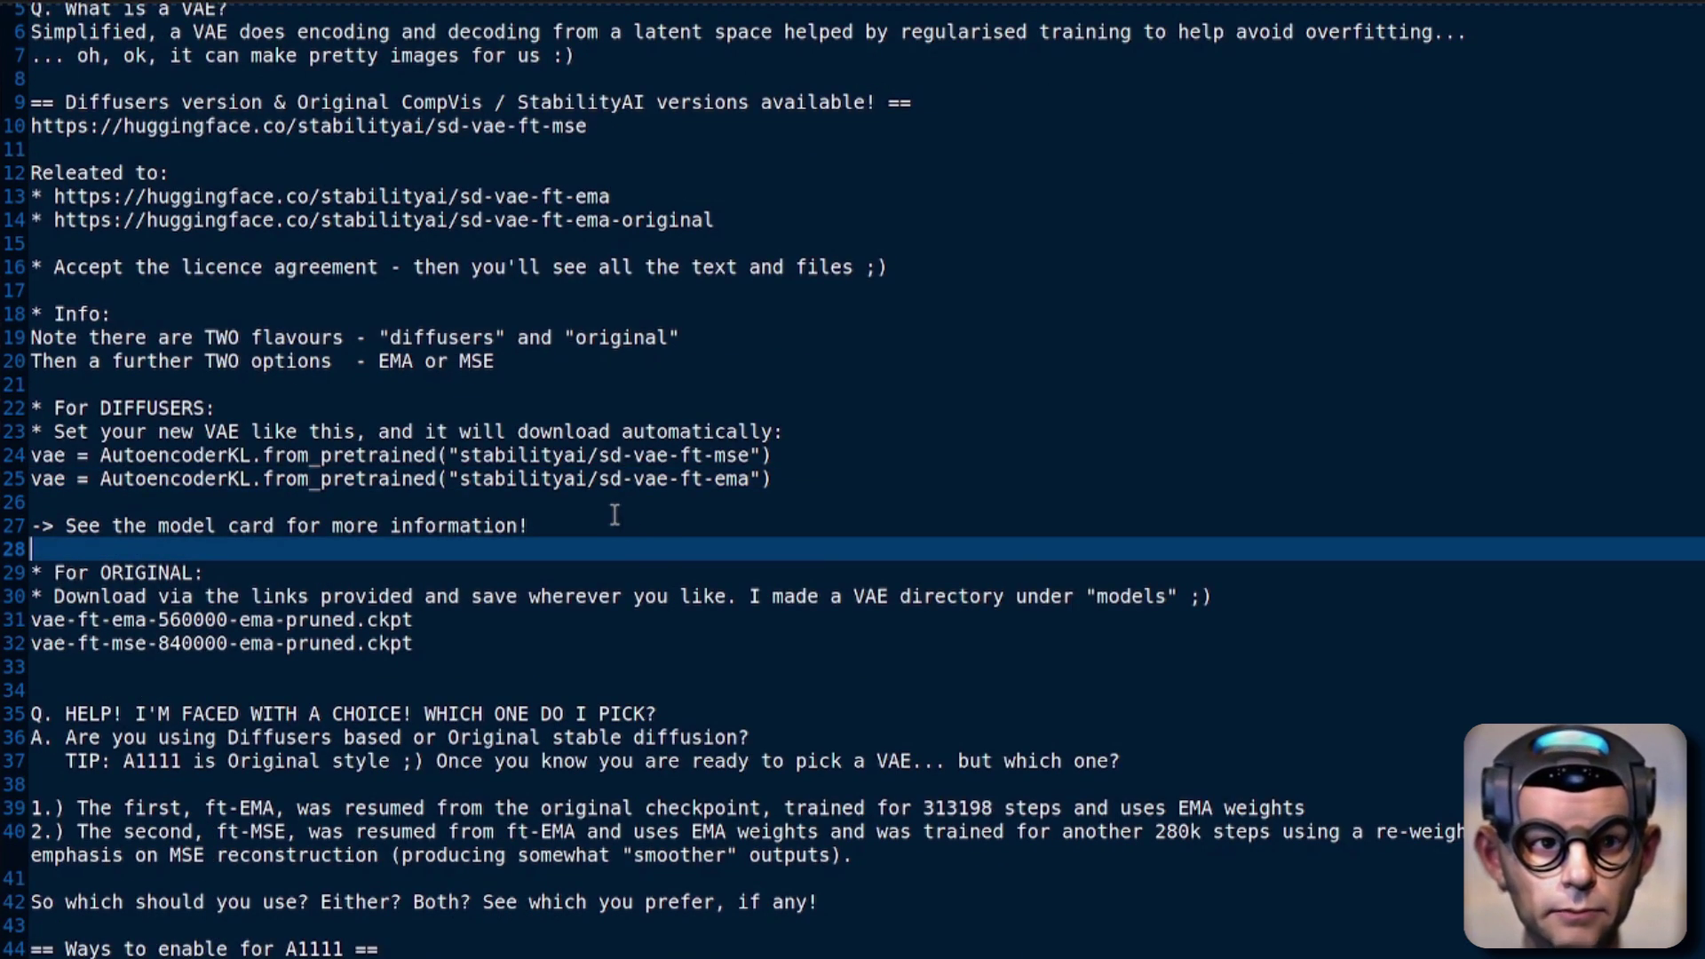
pyautogui.scroll(-2, 614, 515)
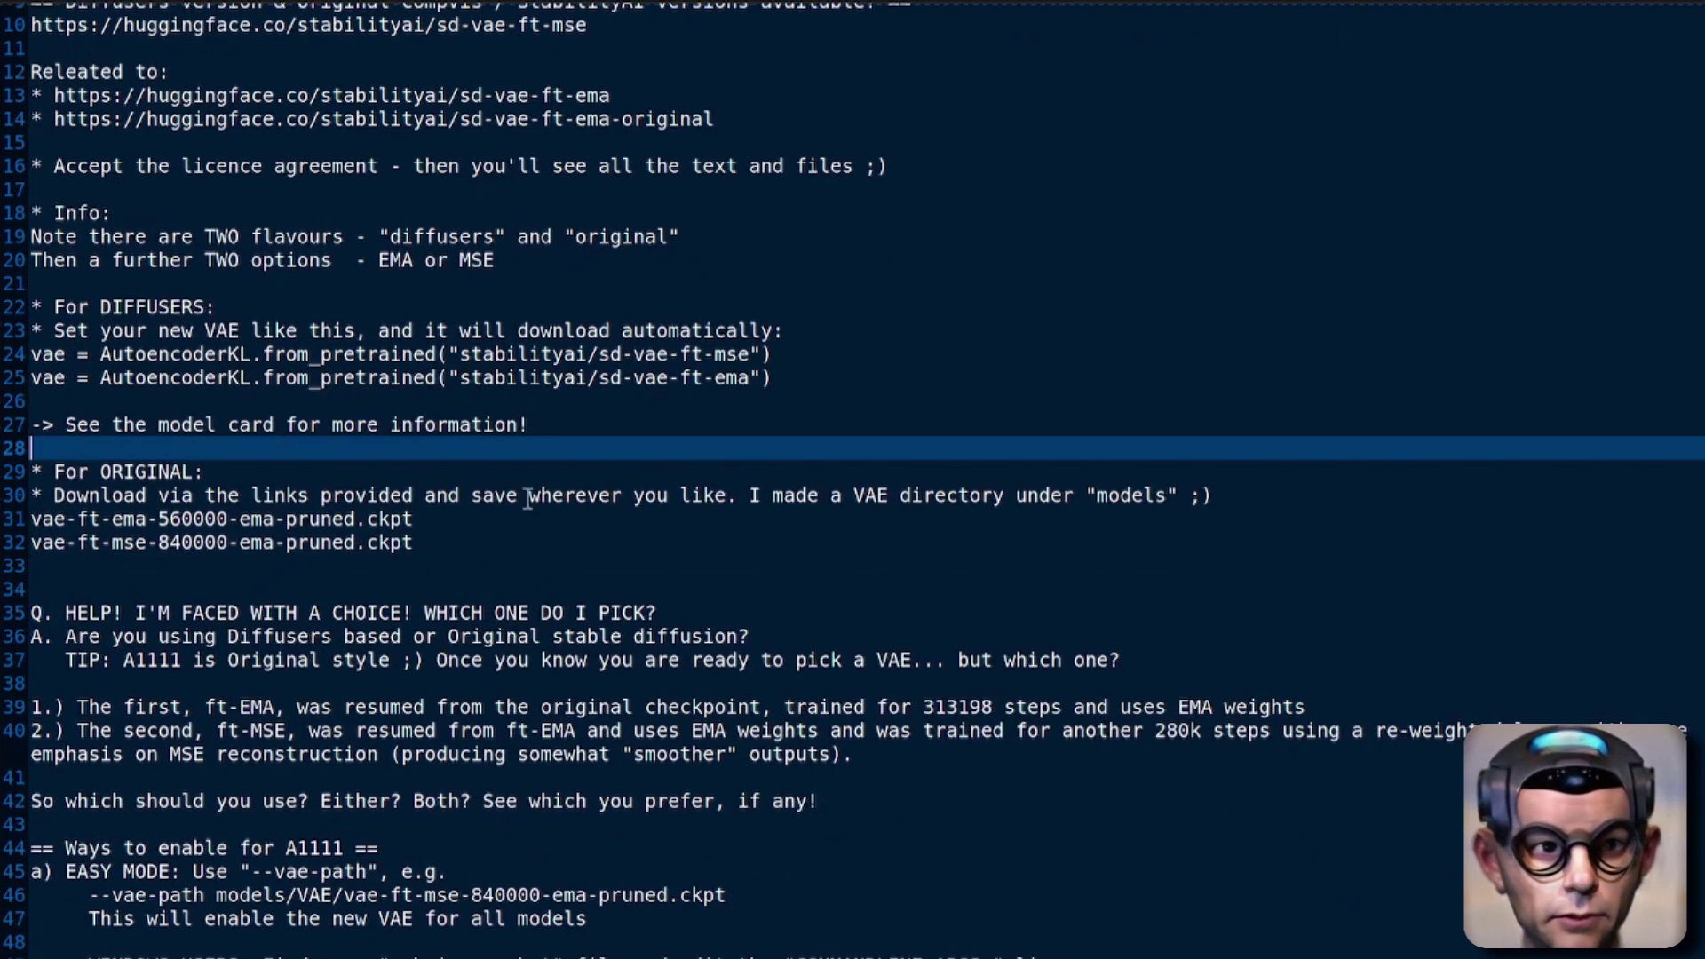
pyautogui.click(432, 495)
pyautogui.click(229, 519)
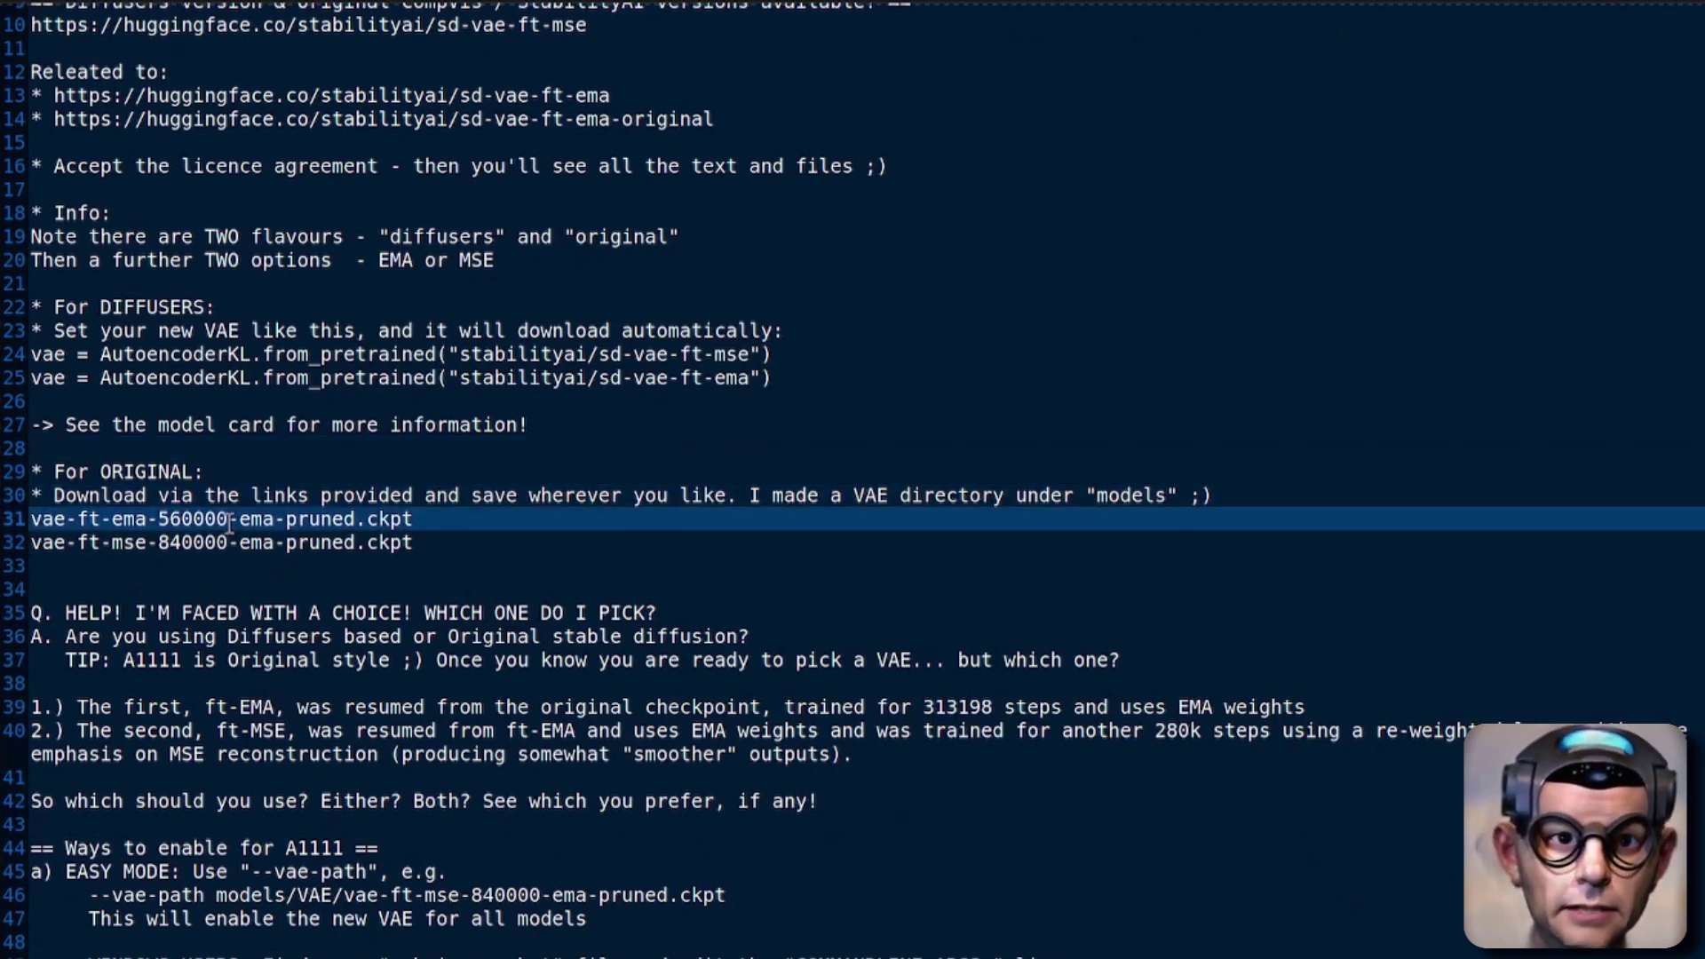
# Switch to the sd-vae-ft-ema-original card, start downloading vae-ft-ema-560000-ema-pruned.ckpt and choose the models/VAE folder as its destination
pyautogui.hotkey('alt', 'Tab')
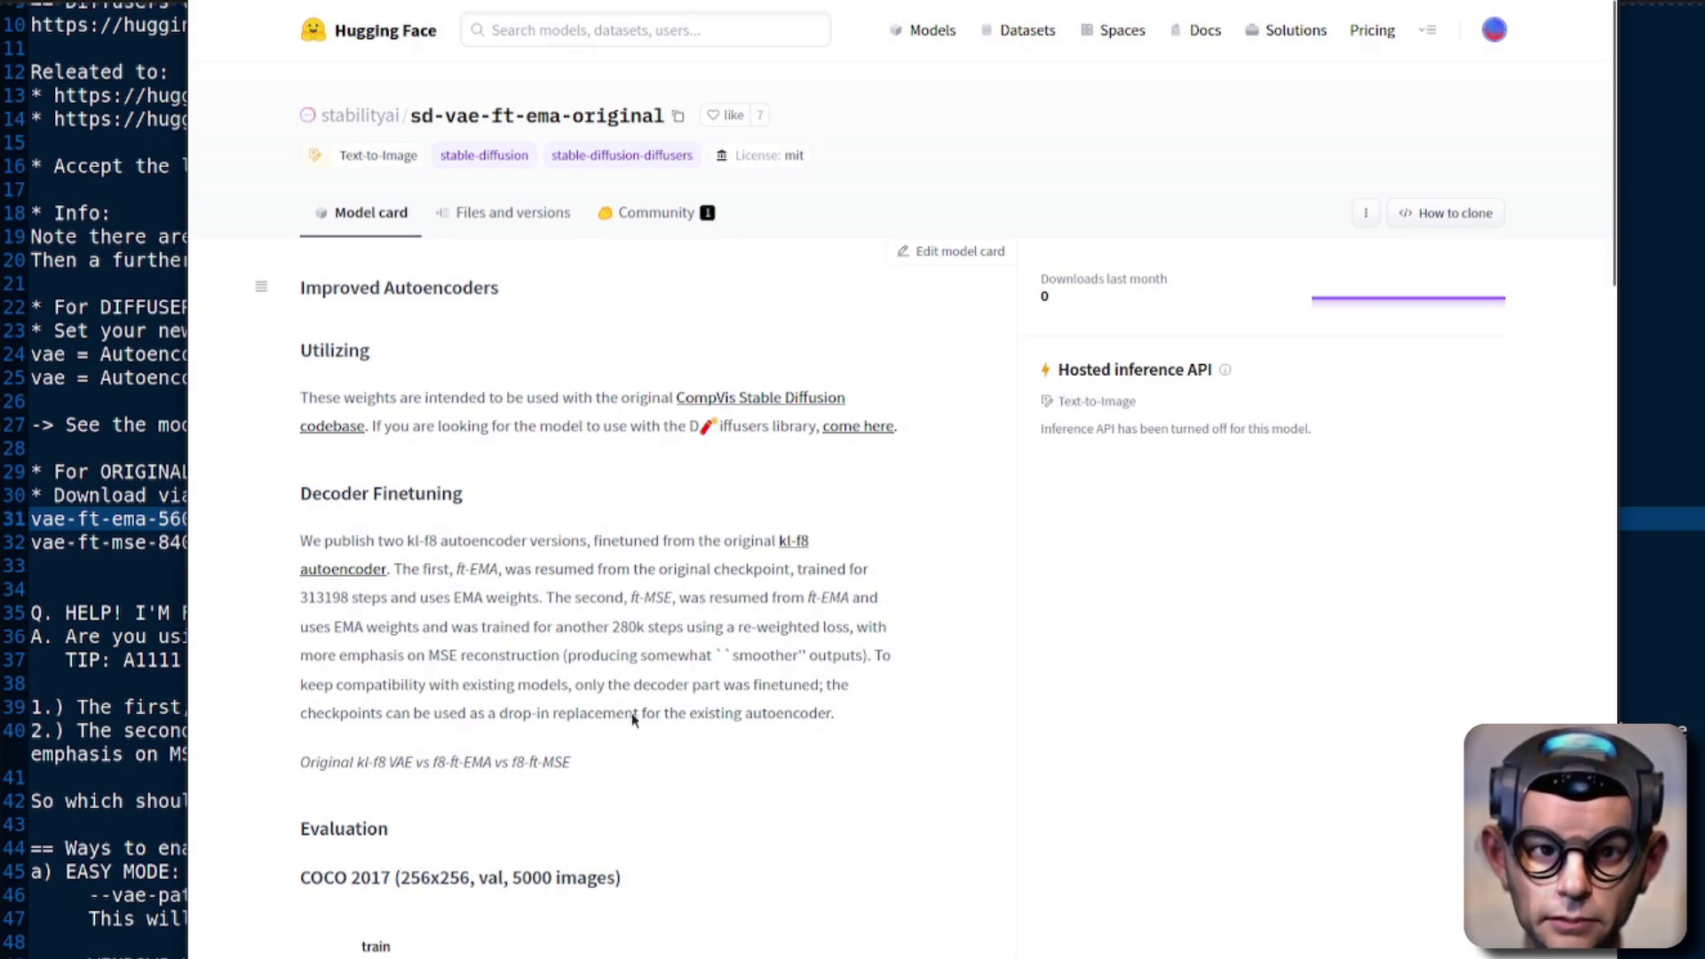
pyautogui.scroll(-8, 495, 84)
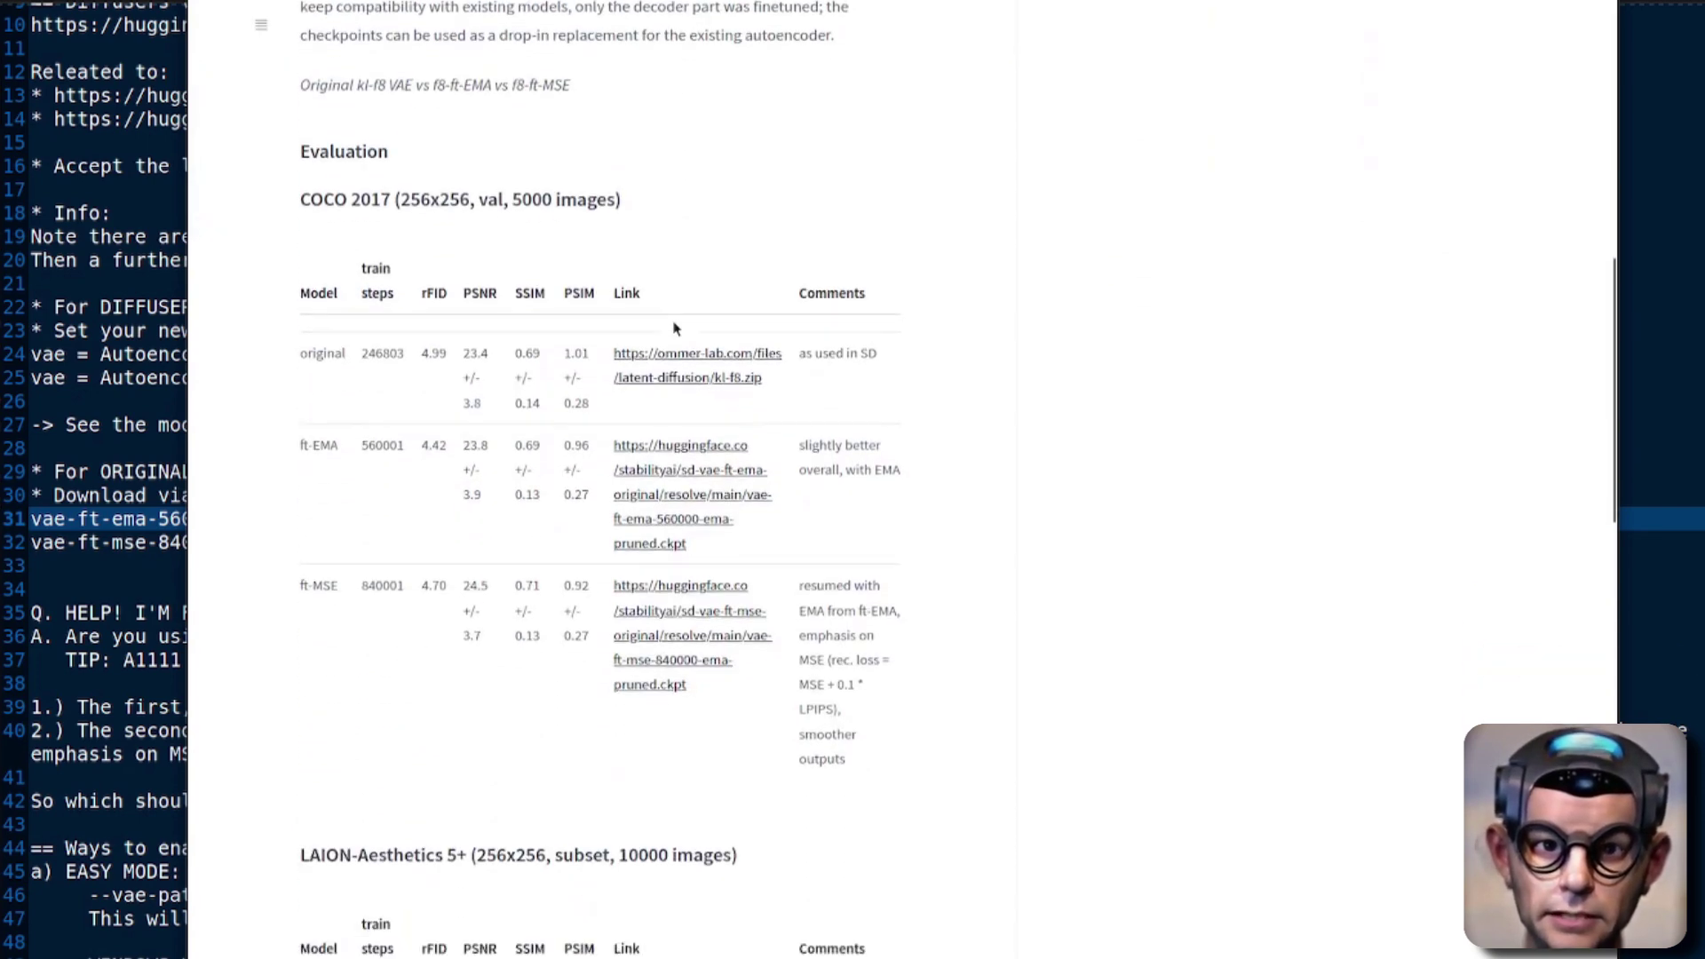
pyautogui.click(691, 515)
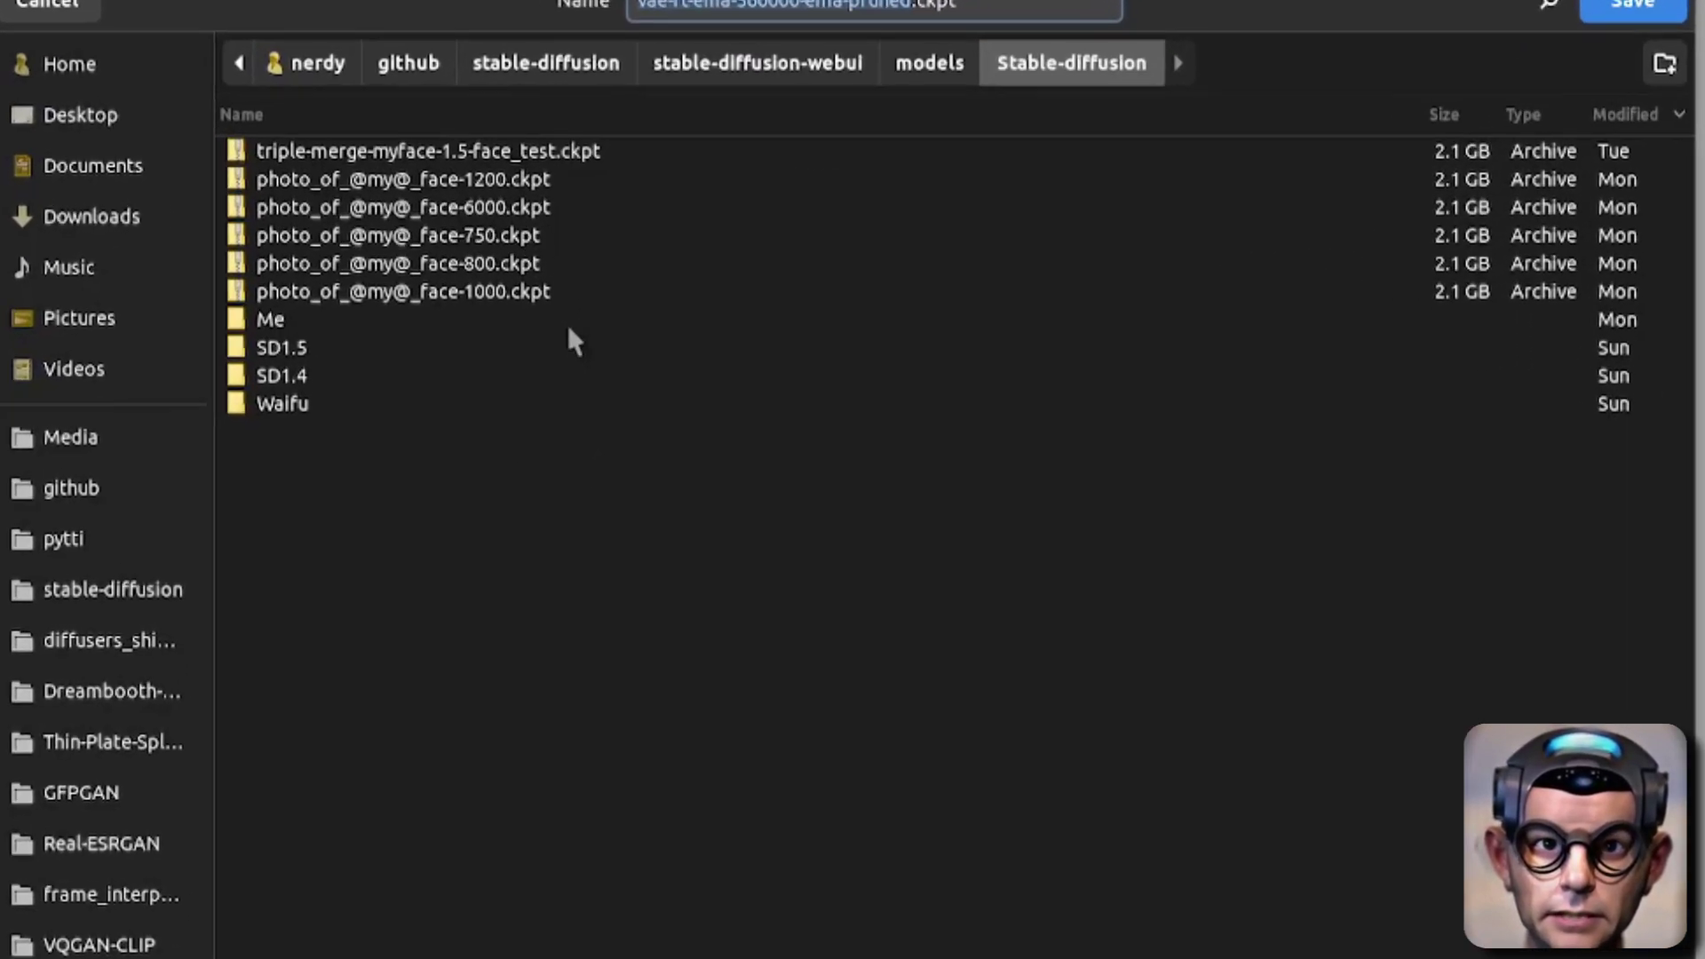
pyautogui.click(899, 46)
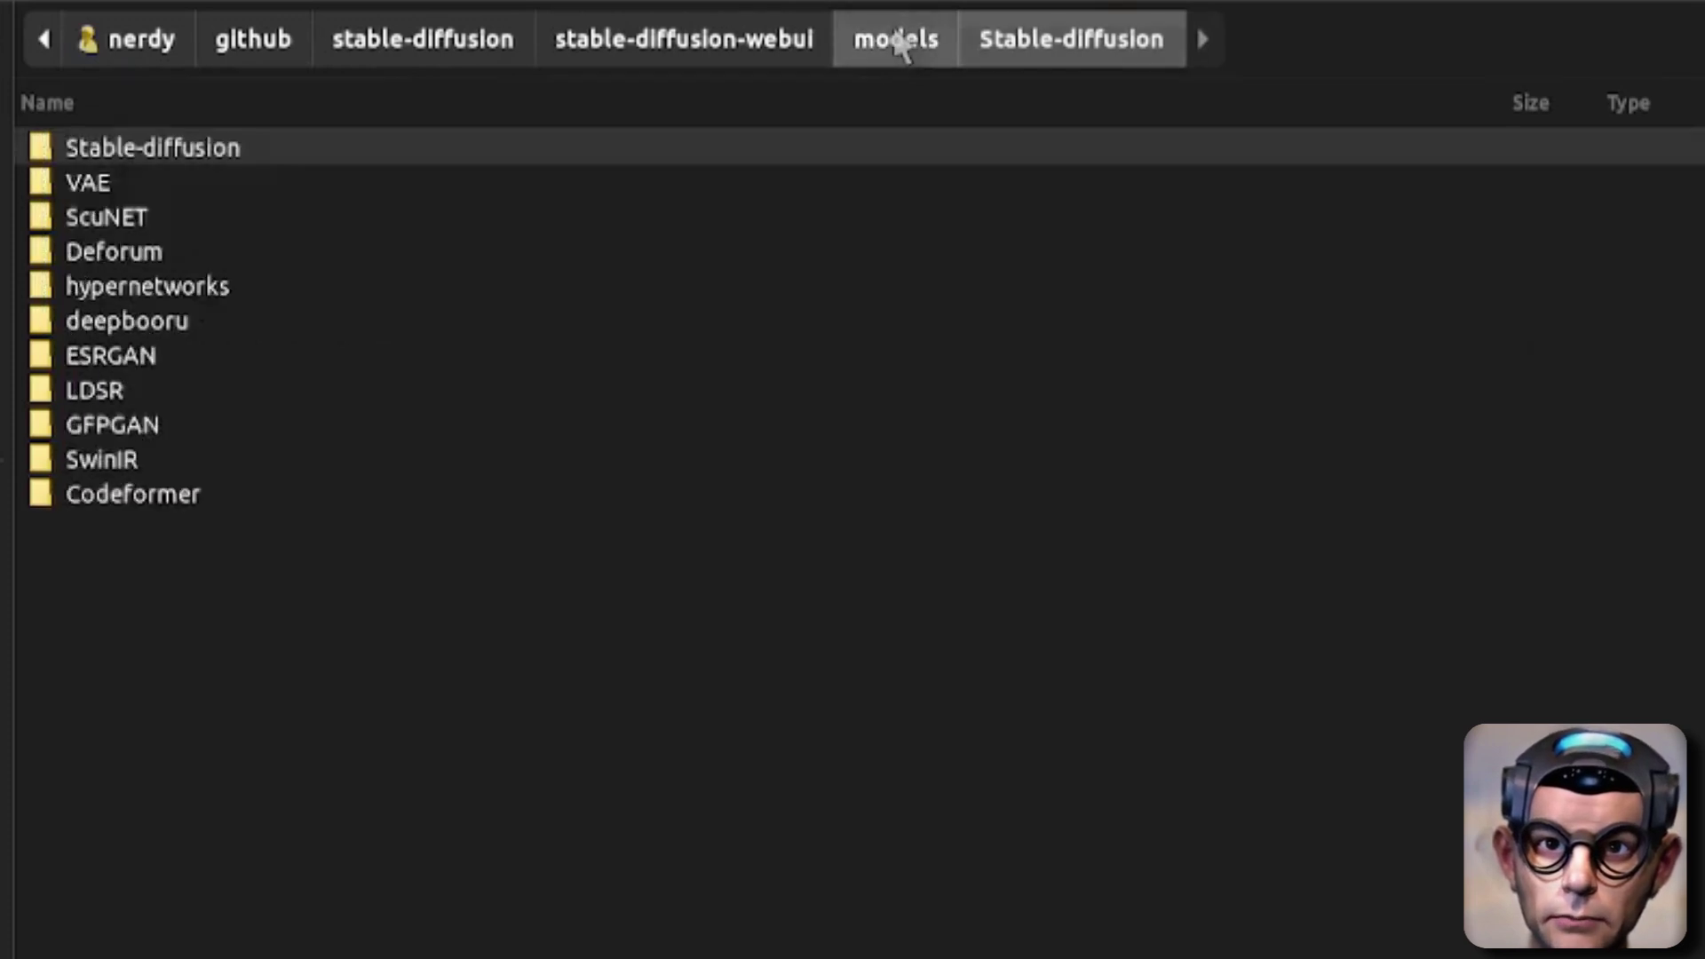
pyautogui.doubleClick(100, 184)
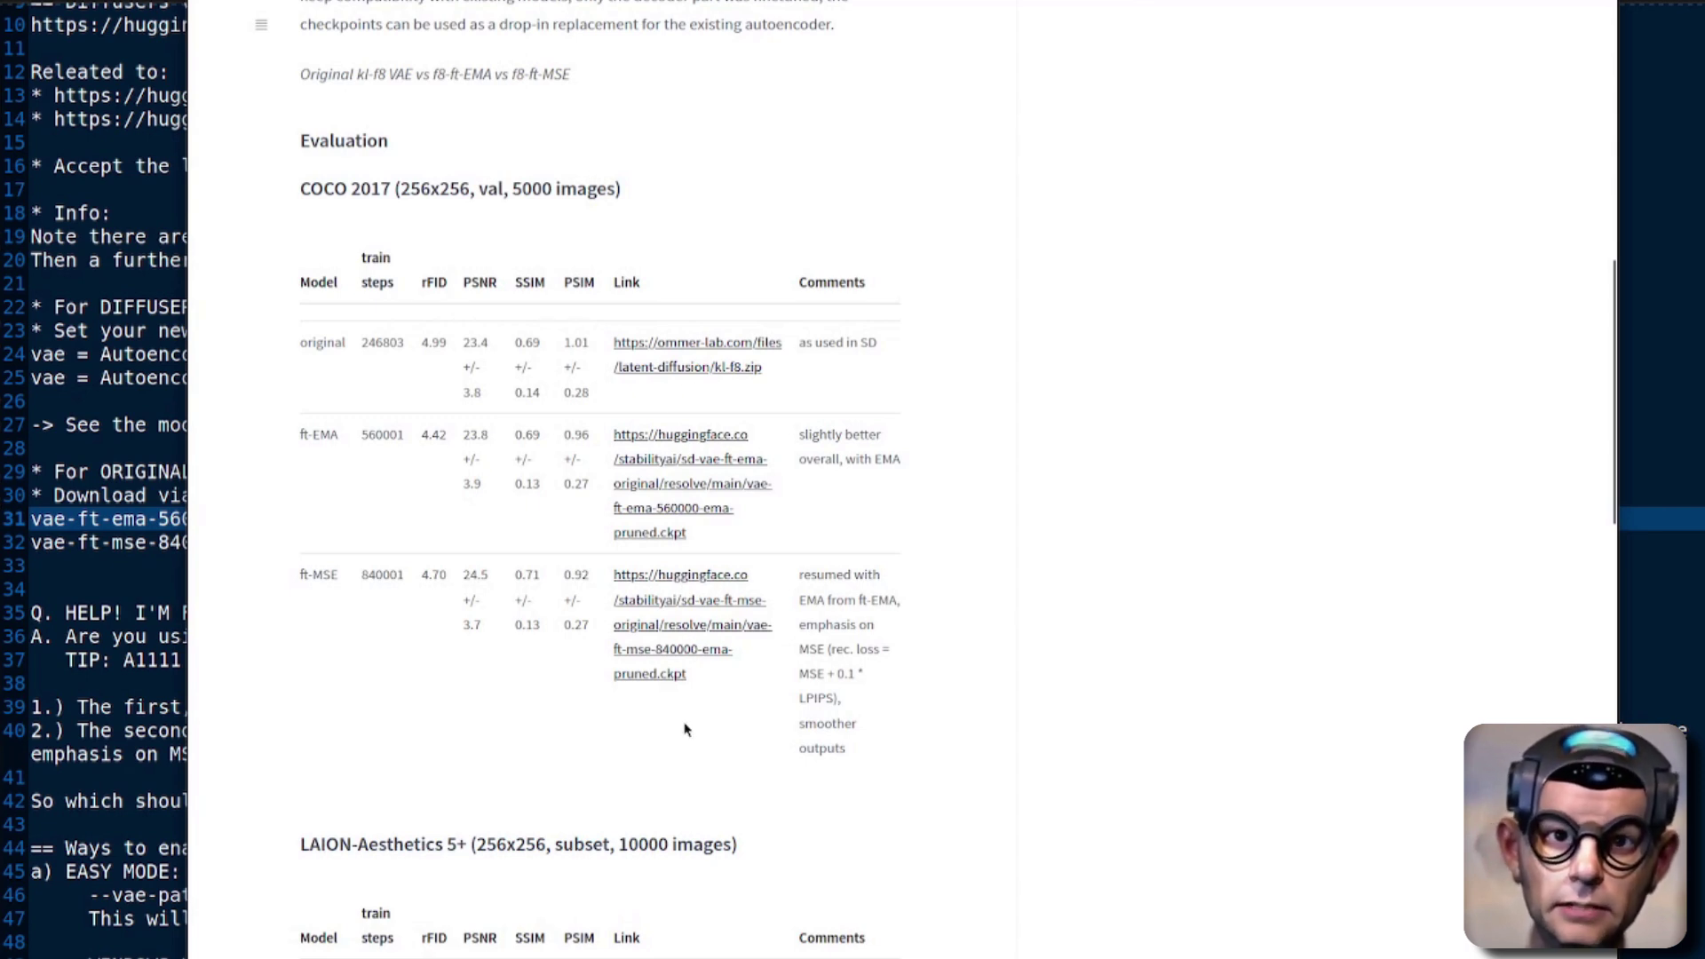
# In the notes' section on which VAE to pick, highlight "Diffusers" and "Original stable diffusion"
pyautogui.click(118, 561)
pyautogui.scroll(-2, 710, 406)
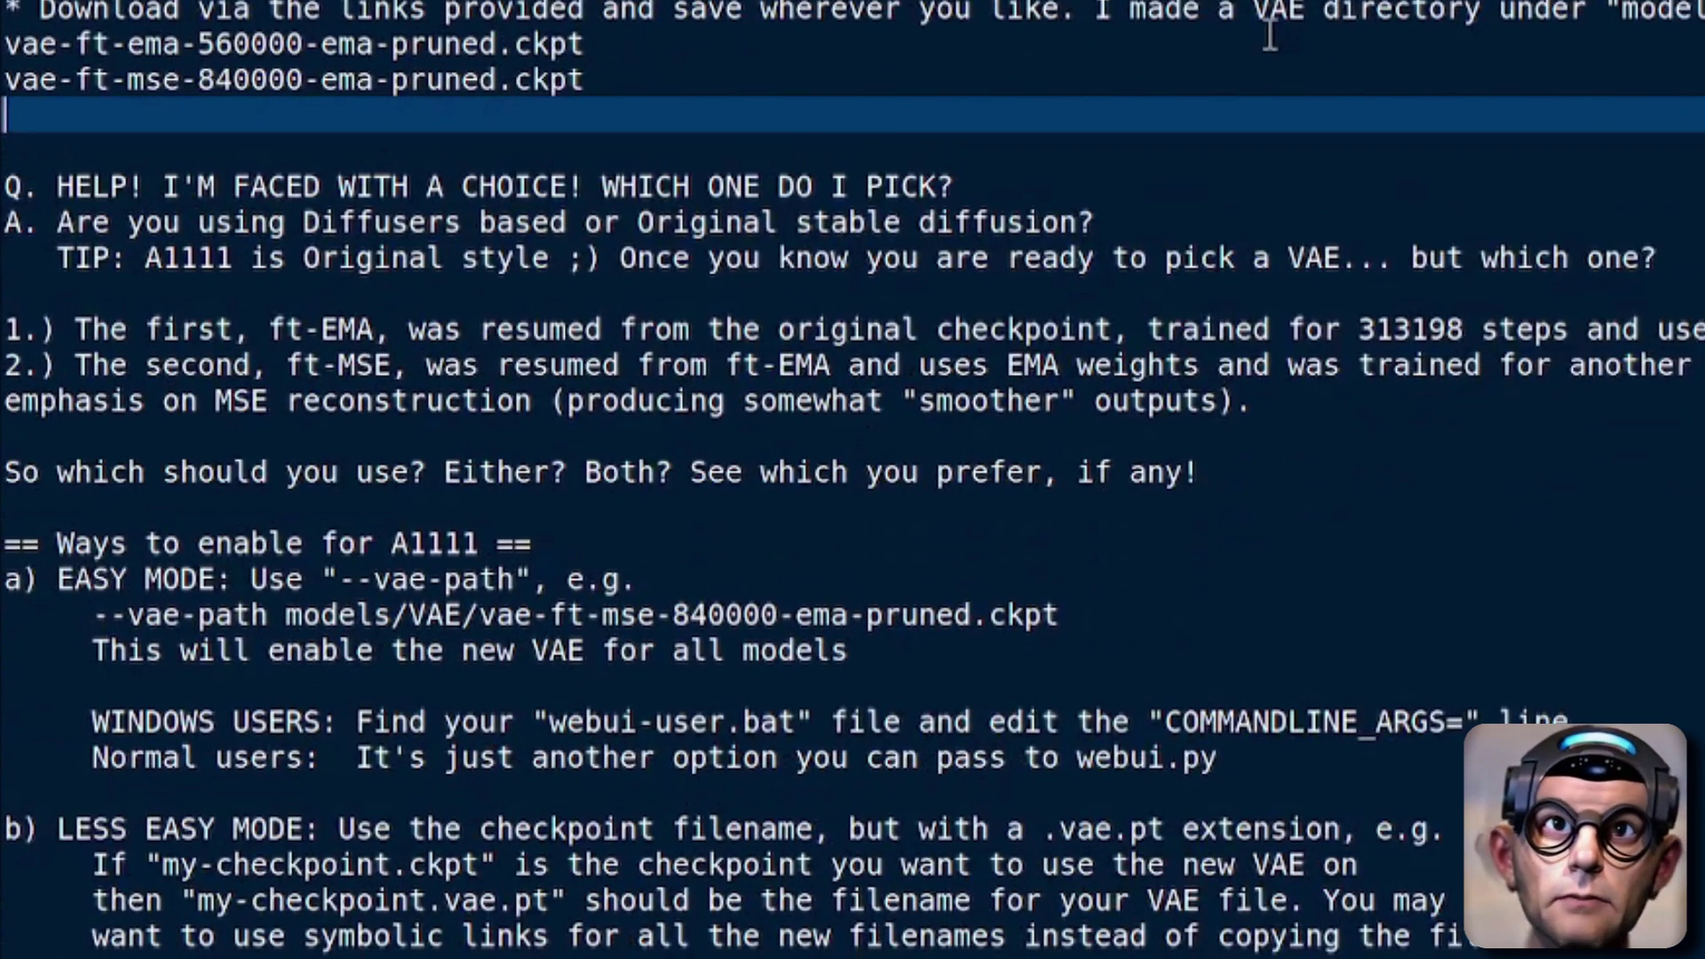
pyautogui.doubleClick(310, 220)
pyautogui.moveTo(636, 222); pyautogui.dragTo(1094, 229)
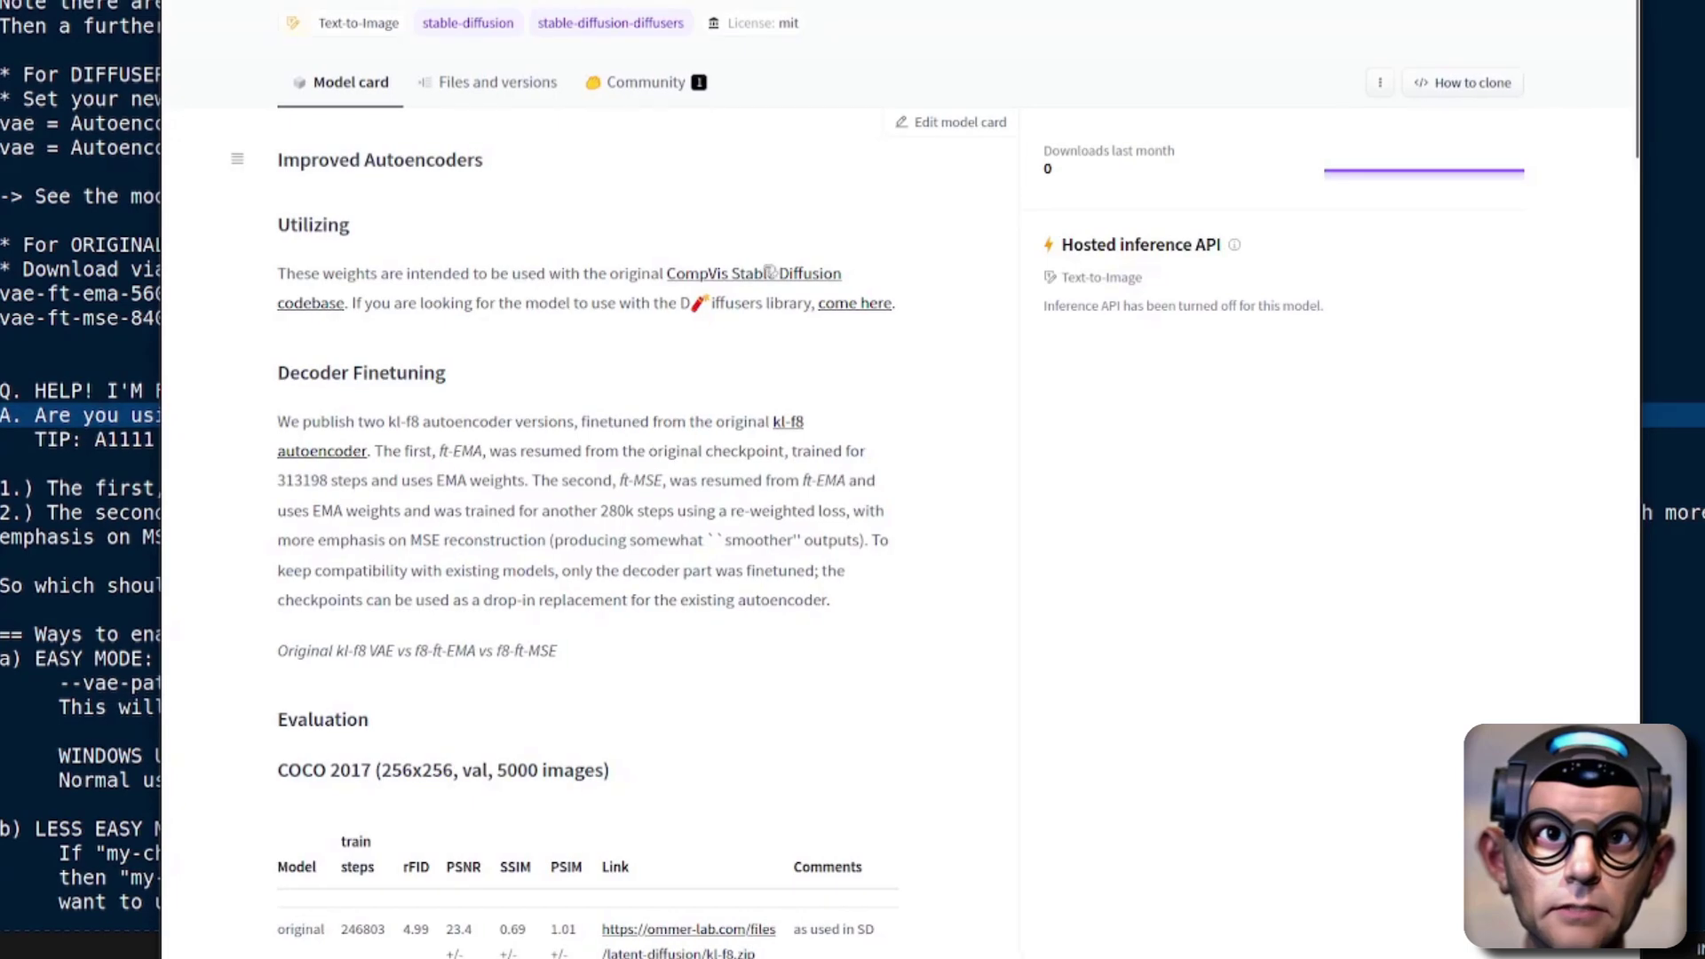
# Look over the original model card, return to the sd-vae-ft-ema card and highlight the from_pretrained call in its example code
pyautogui.scroll(-10, 514, 331)
pyautogui.hotkey('alt', 'Left')
pyautogui.scroll(5, 517, 340)
pyautogui.moveTo(427, 483); pyautogui.dragTo(870, 489)
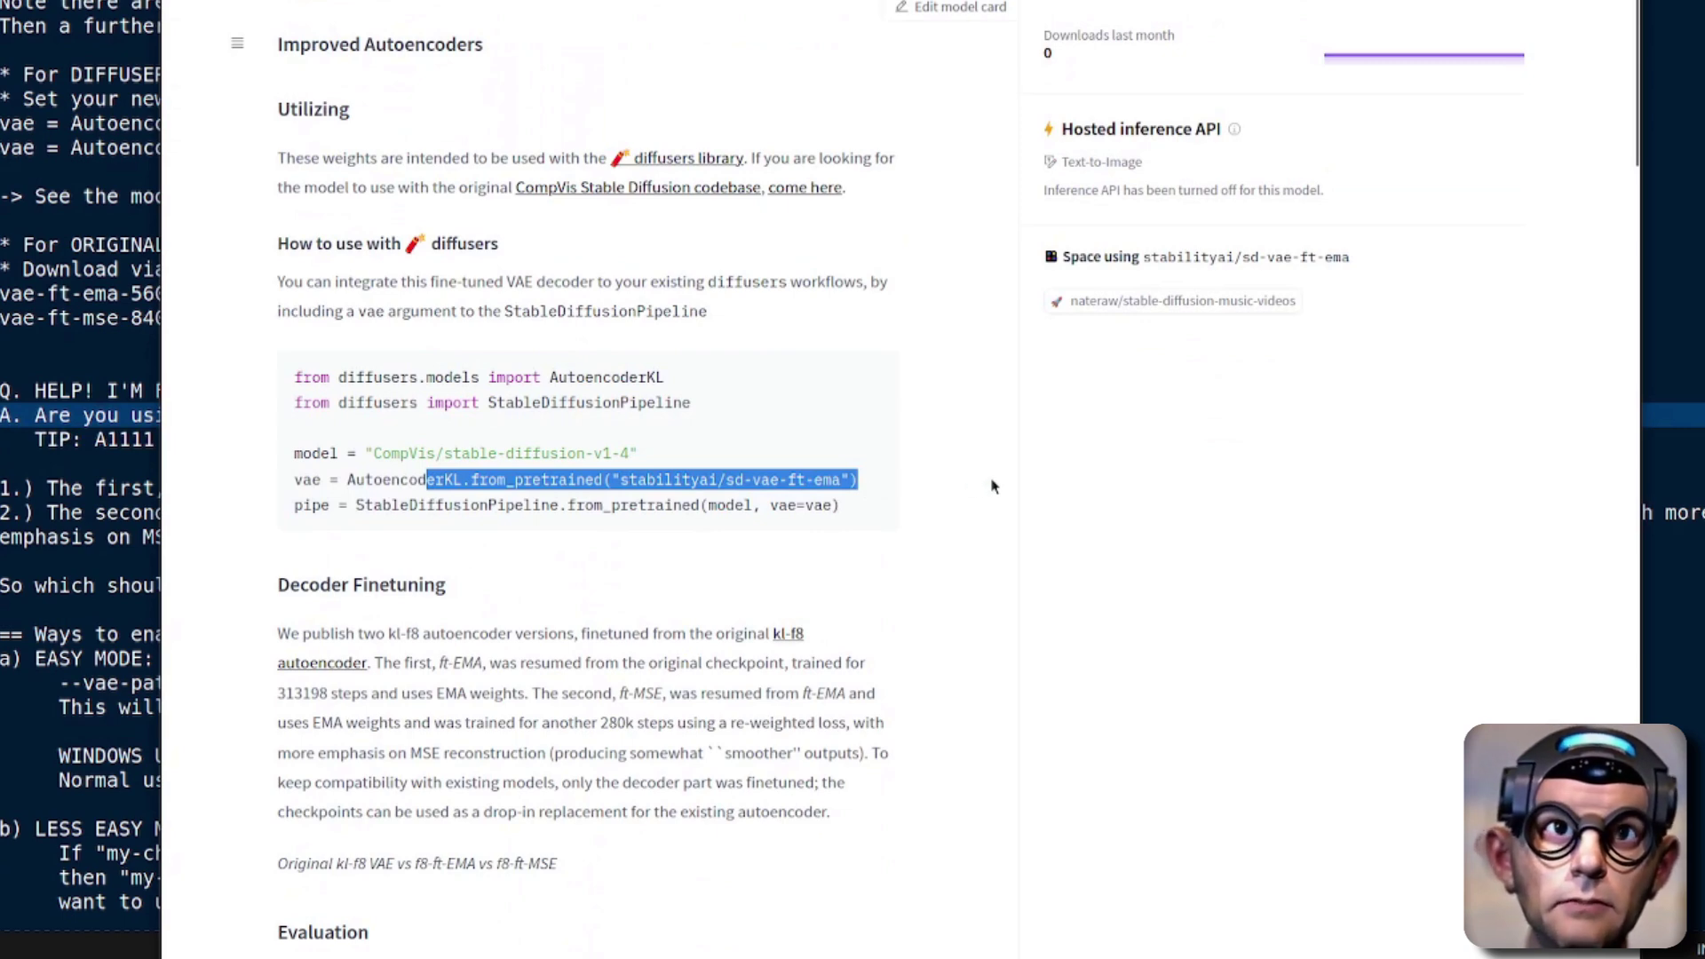
# Check the EMA and MSE options in the notes, then highlight the "-ema" suffix of the model name in the card's example code
pyautogui.click(121, 464)
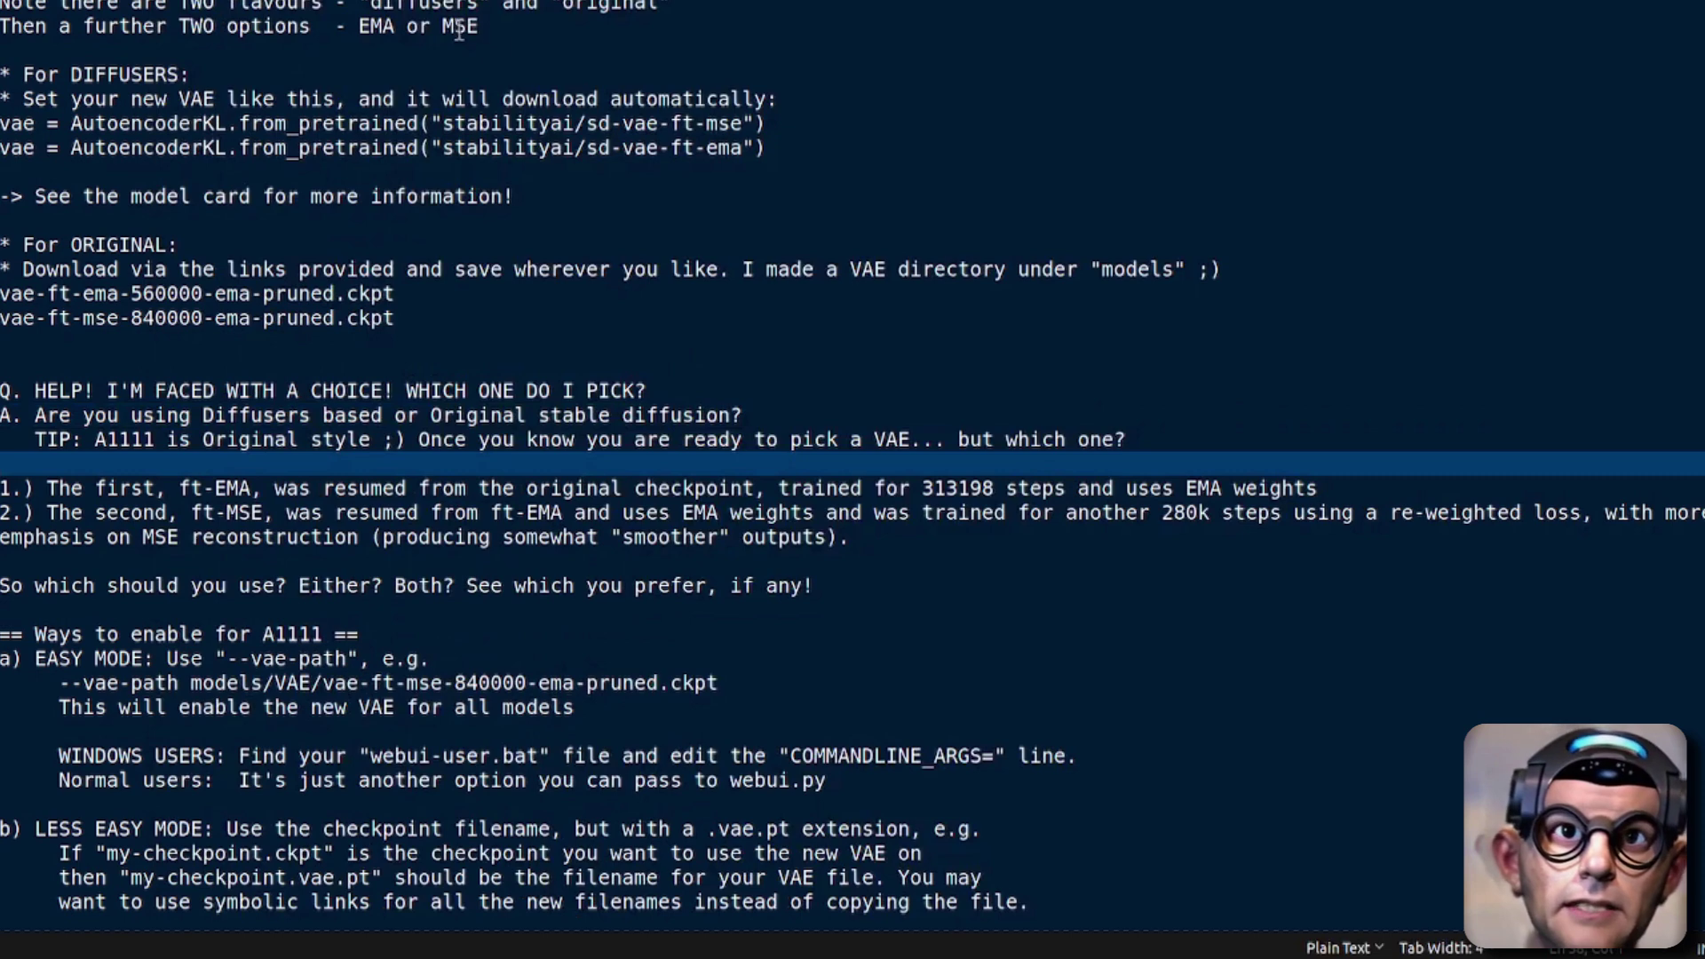
pyautogui.hotkey('alt', 'Tab')
pyautogui.moveTo(806, 480); pyautogui.dragTo(826, 477)
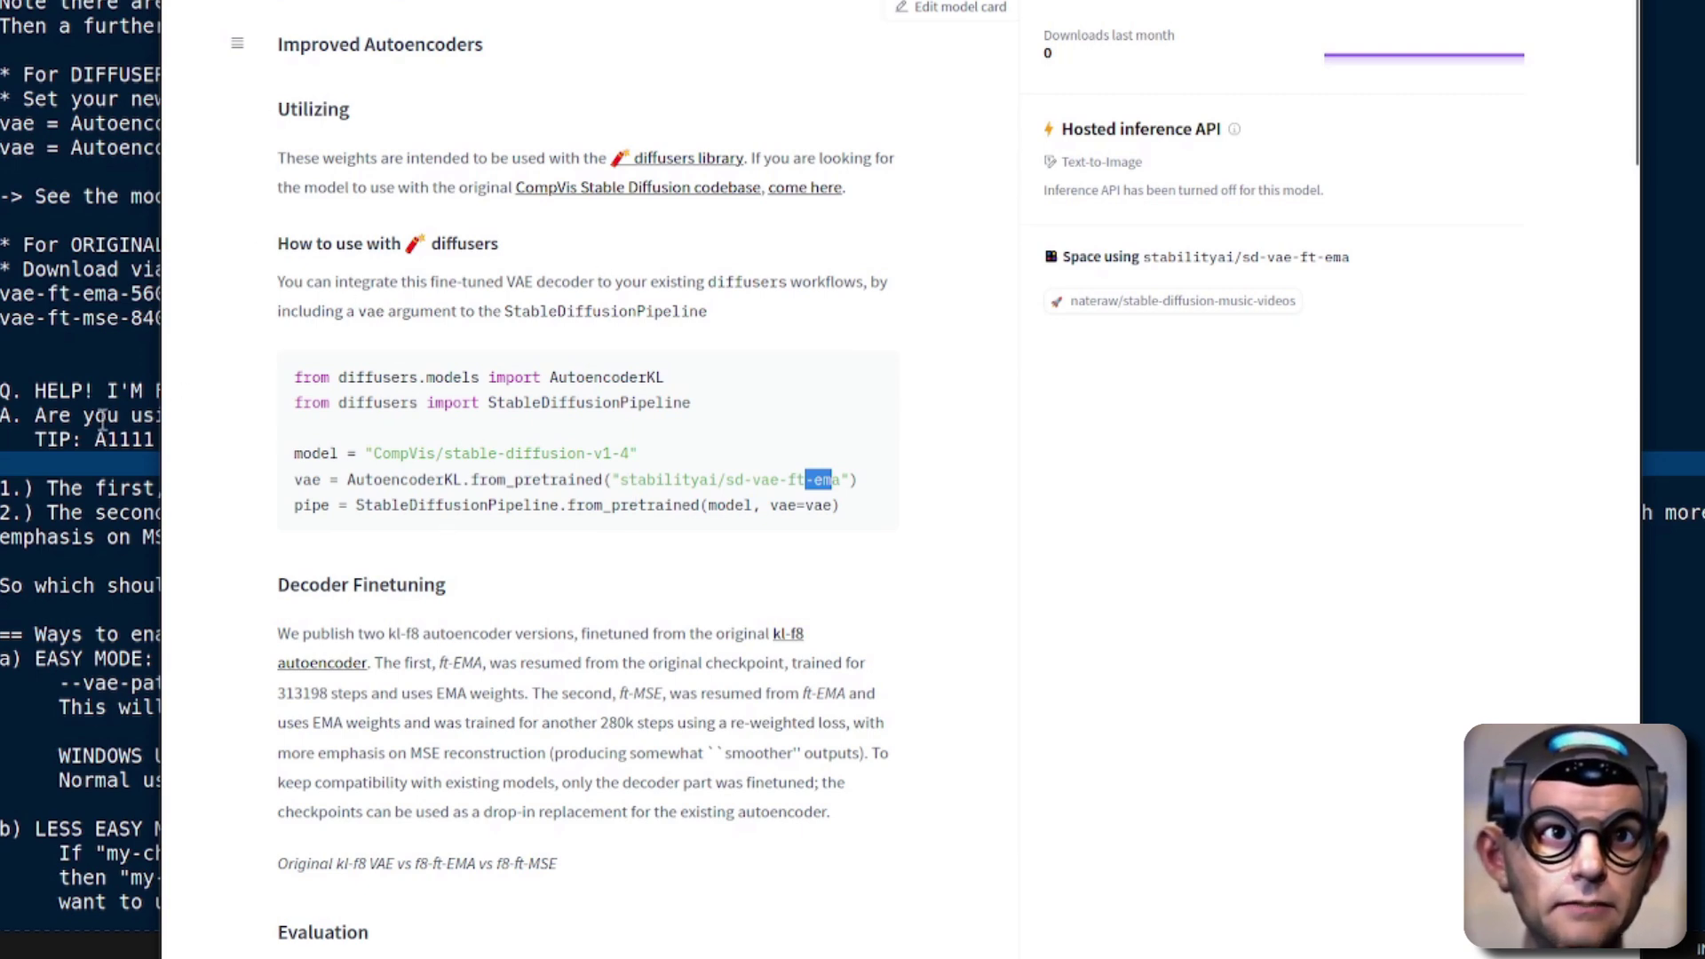
# Review the notes' section on enabling a VAE for A1111, highlighting "--vae-path" there and the matching argument in the terminal's launch command
pyautogui.hotkey('alt', 'Tab')
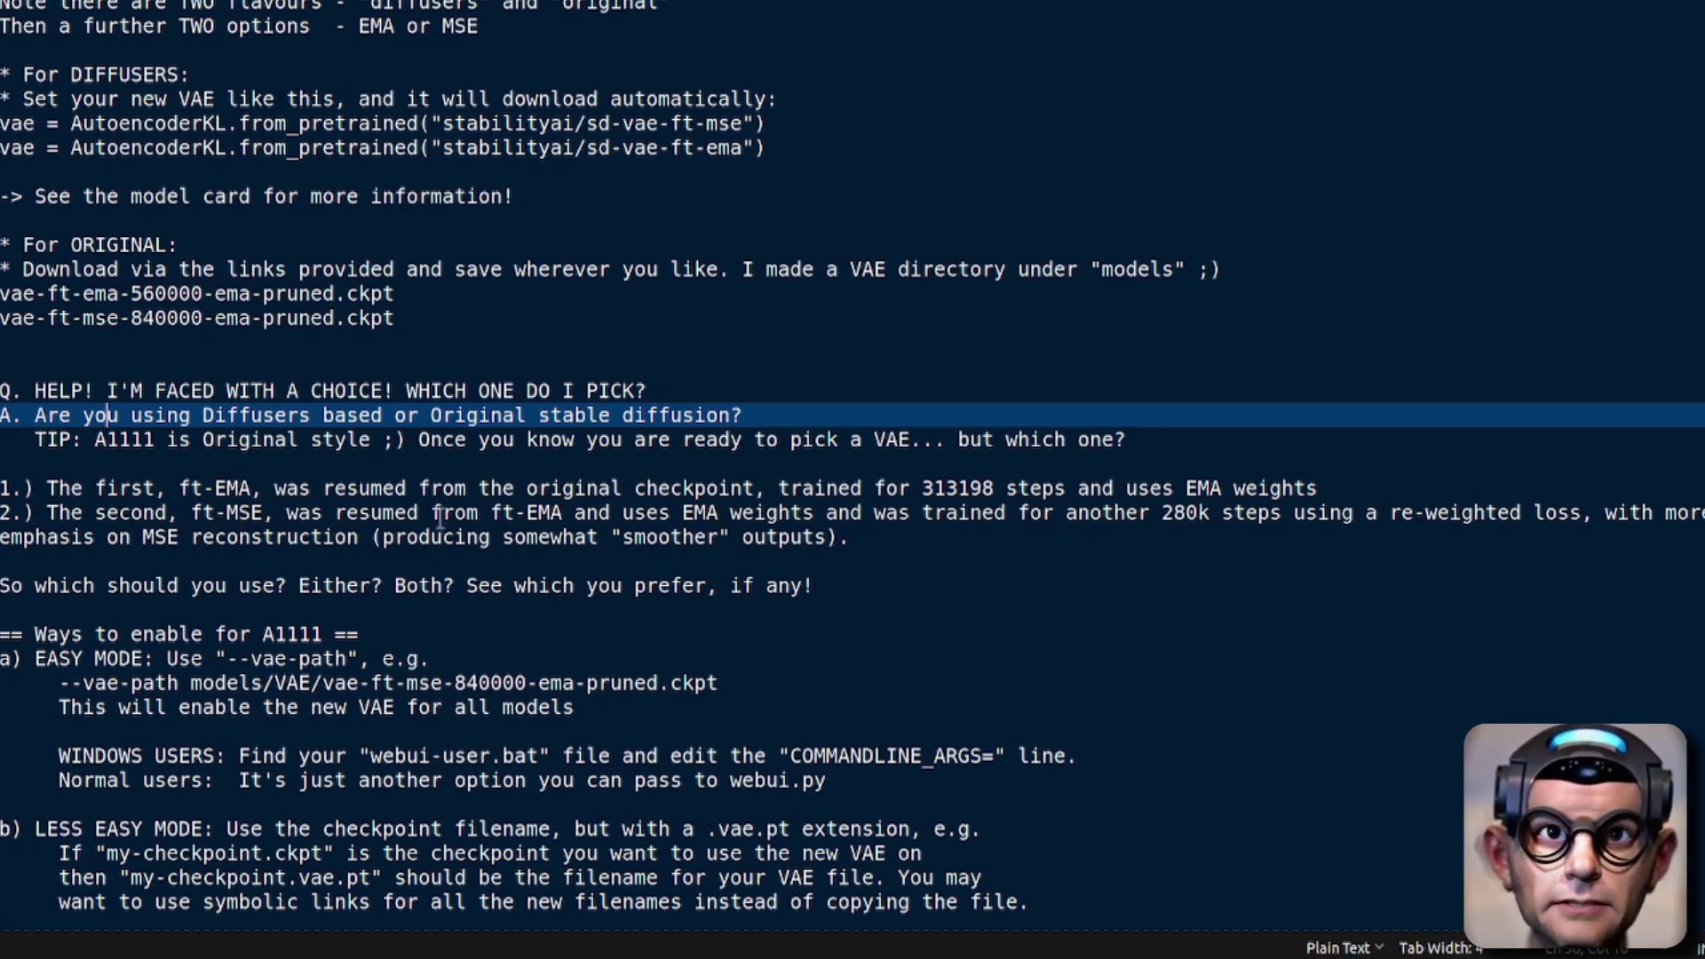
pyautogui.scroll(-5, 607, 413)
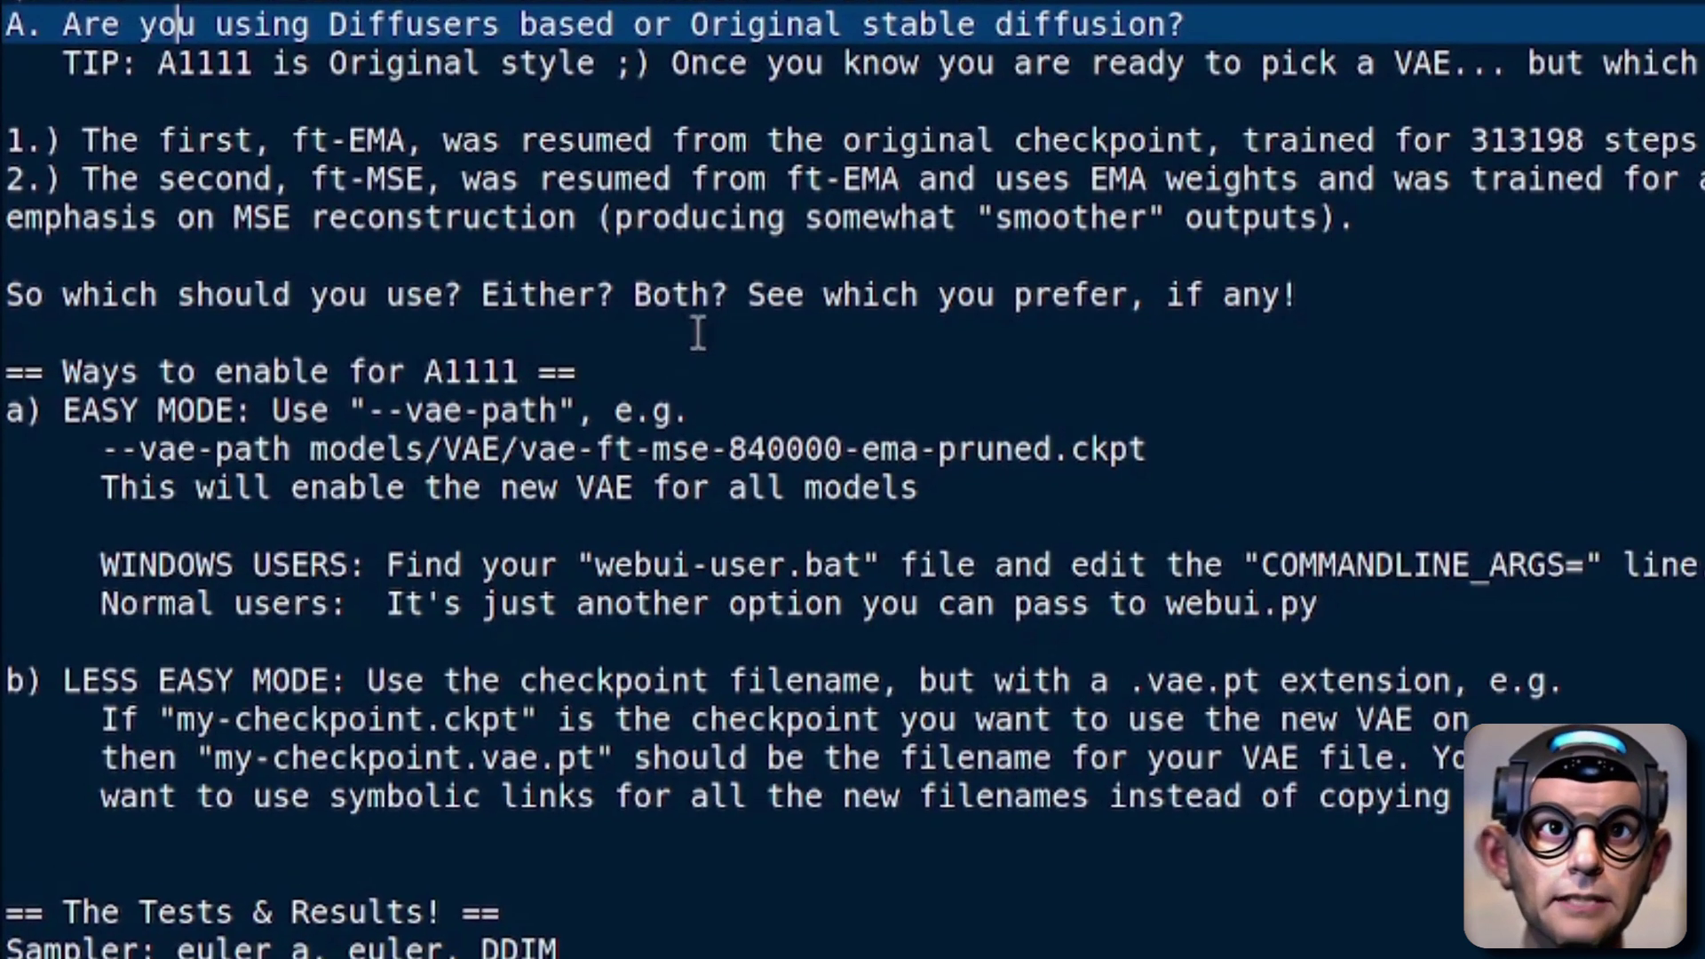
pyautogui.scroll(-2, 857, 249)
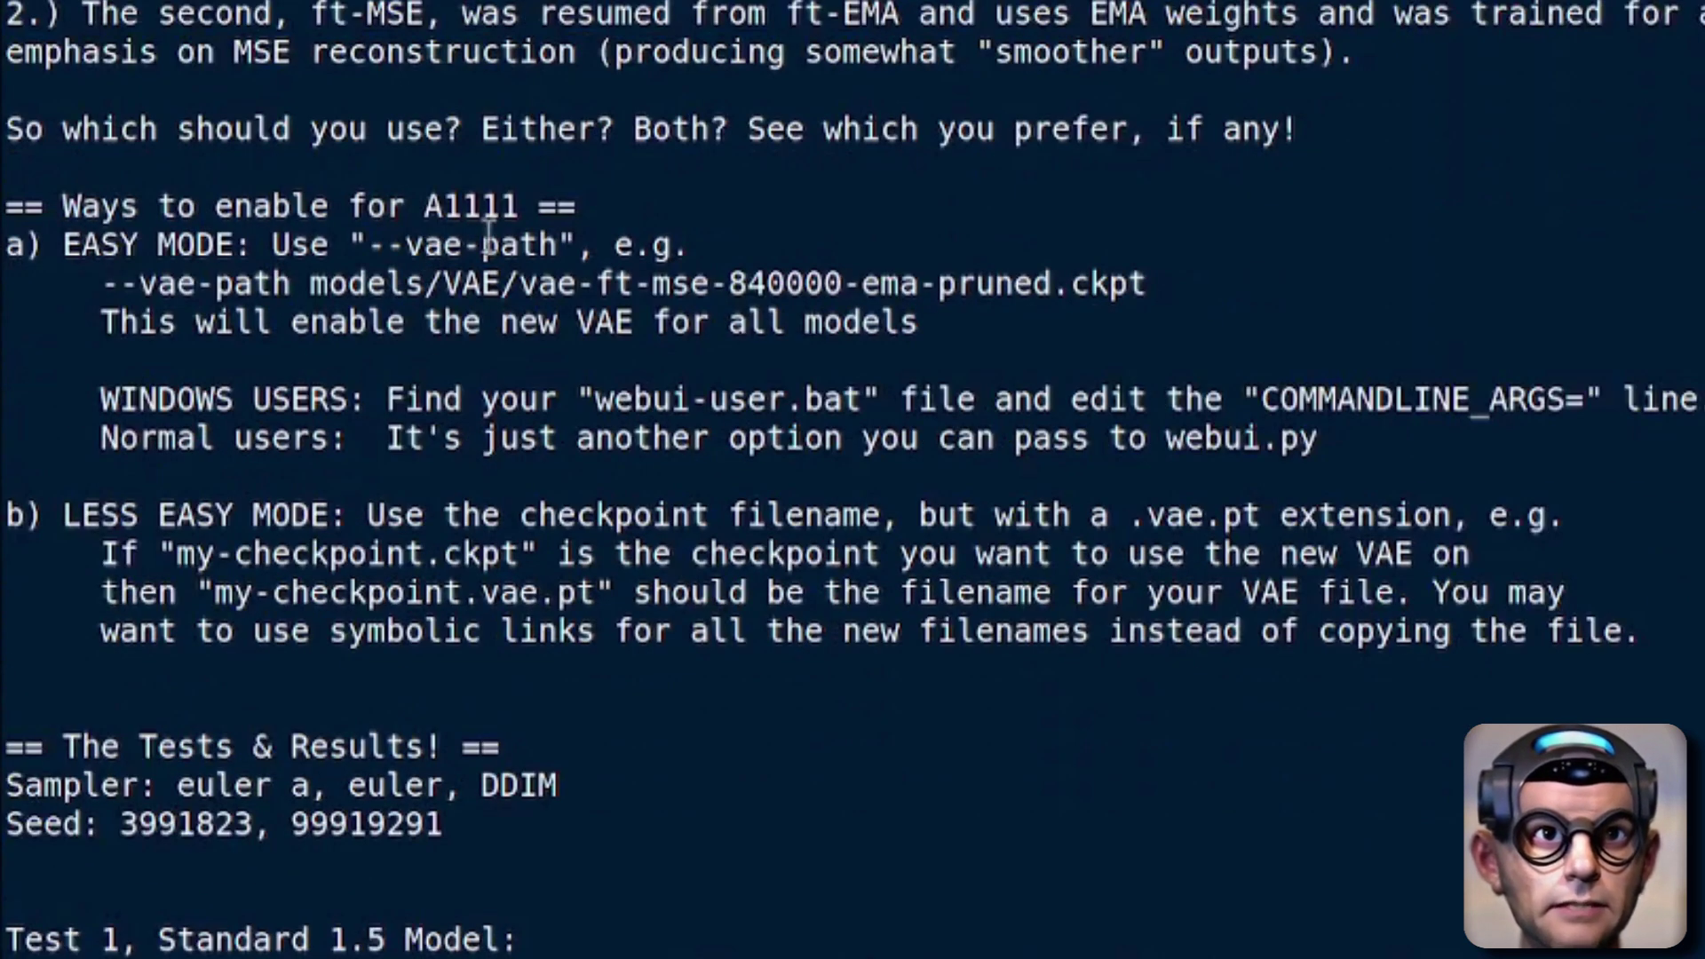
pyautogui.moveTo(368, 248); pyautogui.dragTo(558, 248)
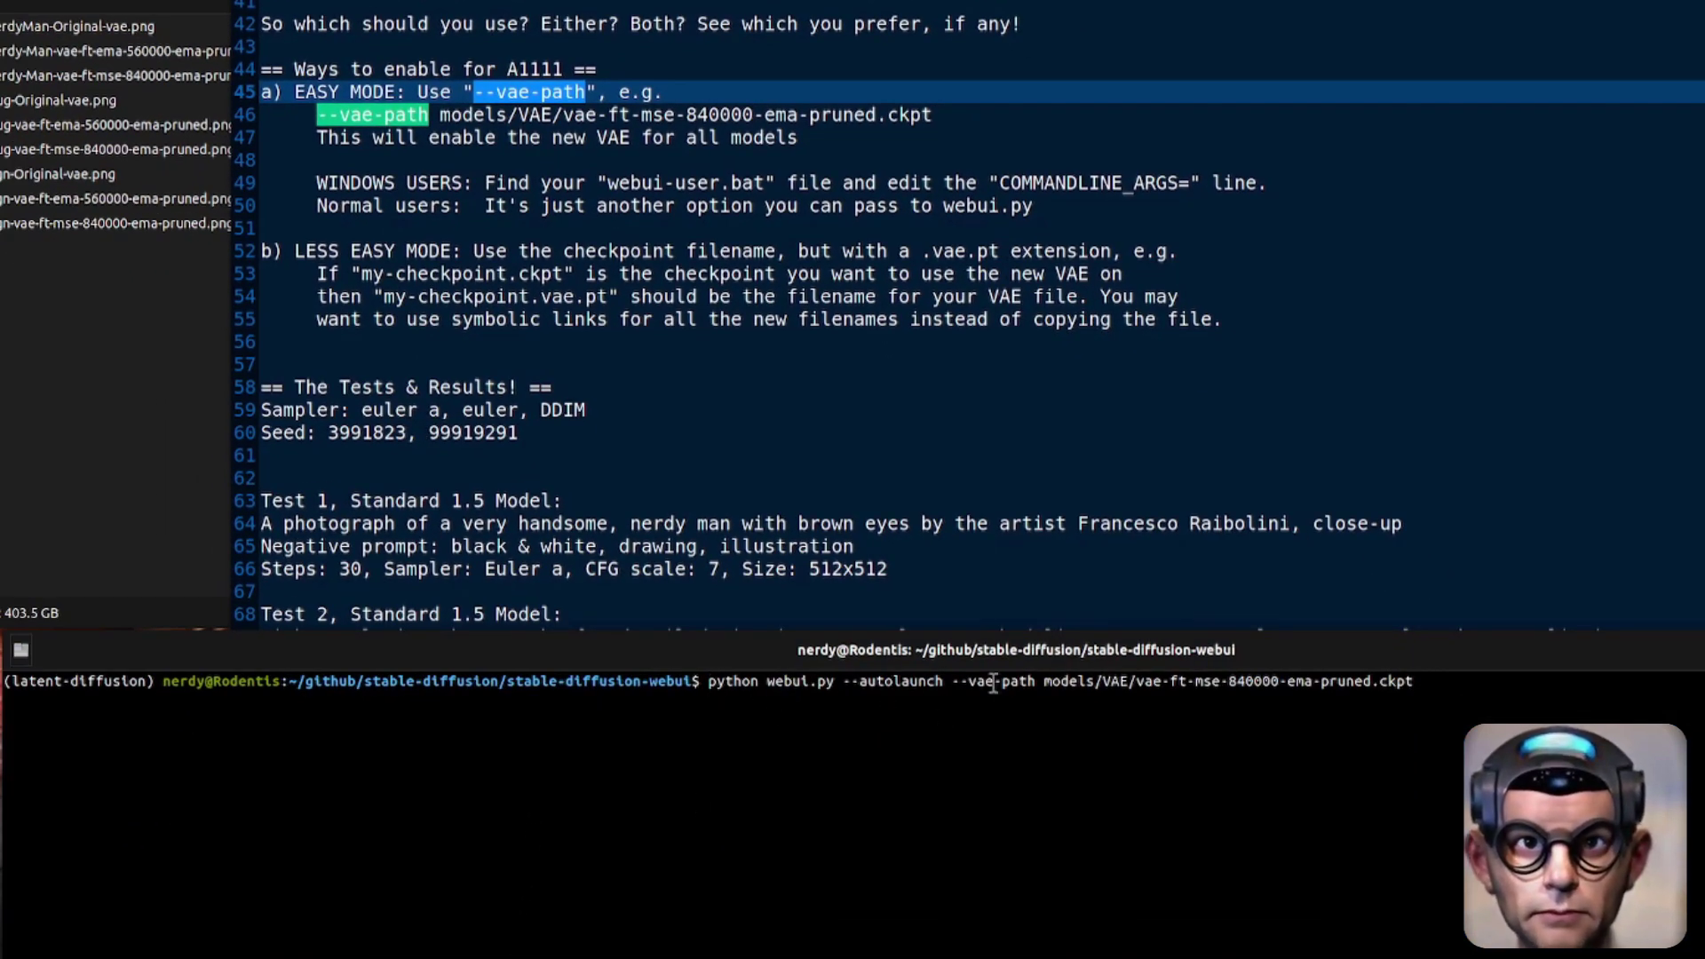
pyautogui.moveTo(951, 681); pyautogui.dragTo(1430, 684)
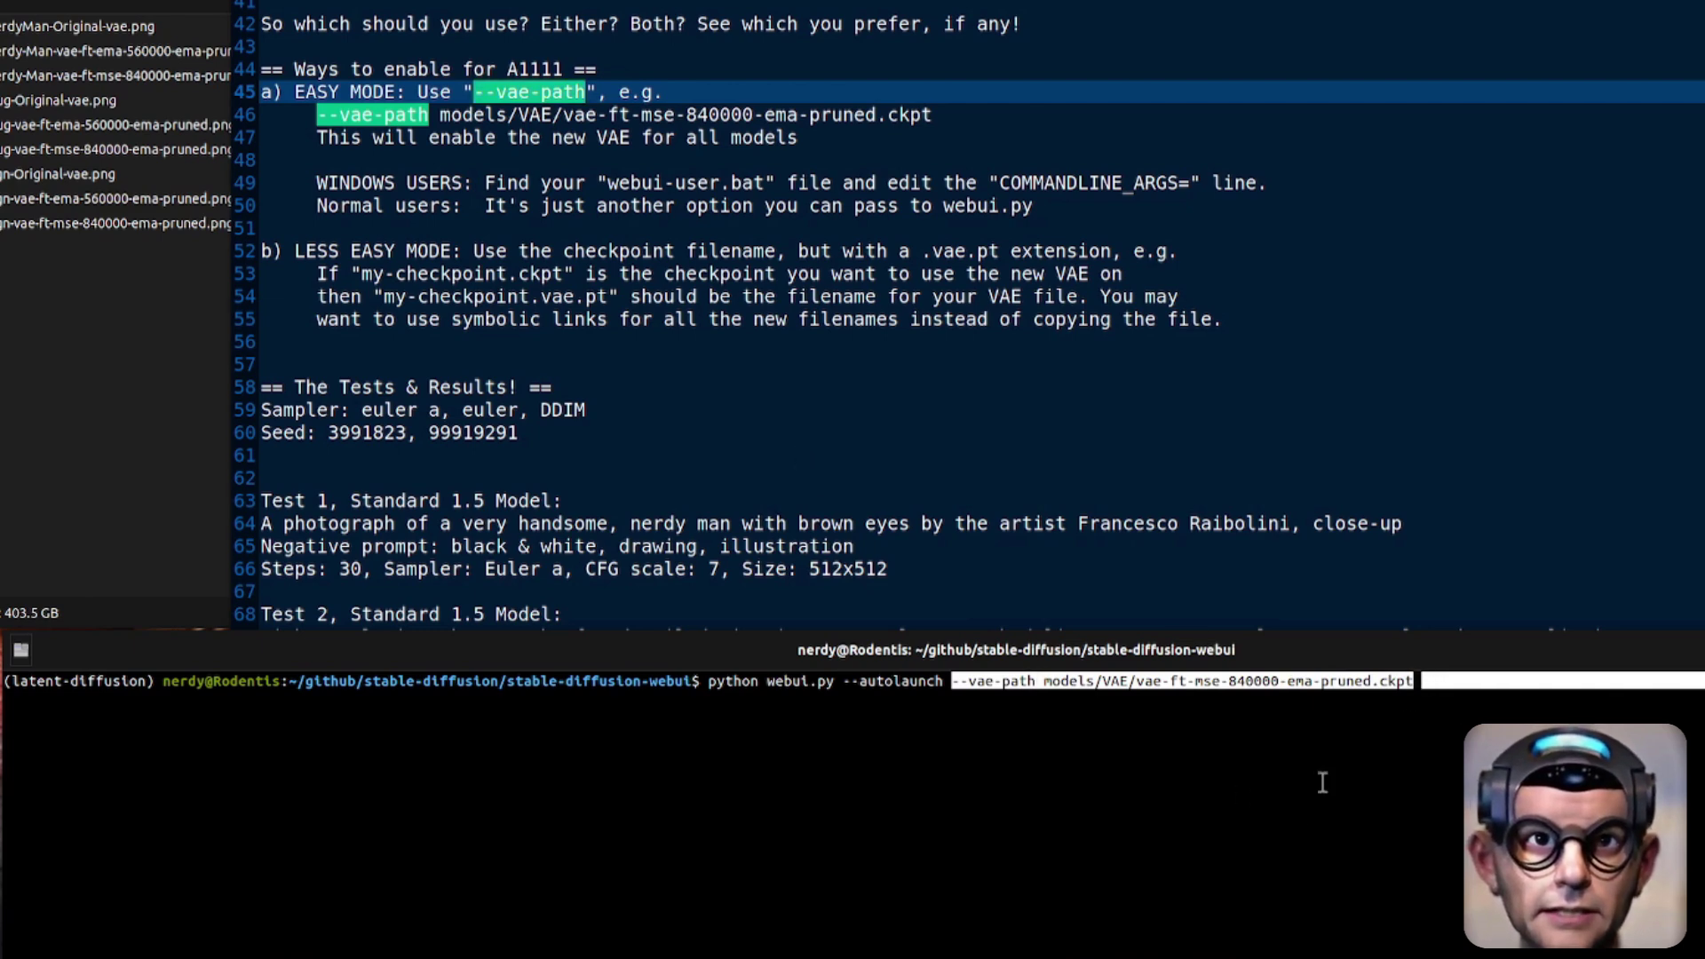
pyautogui.click(1090, 749)
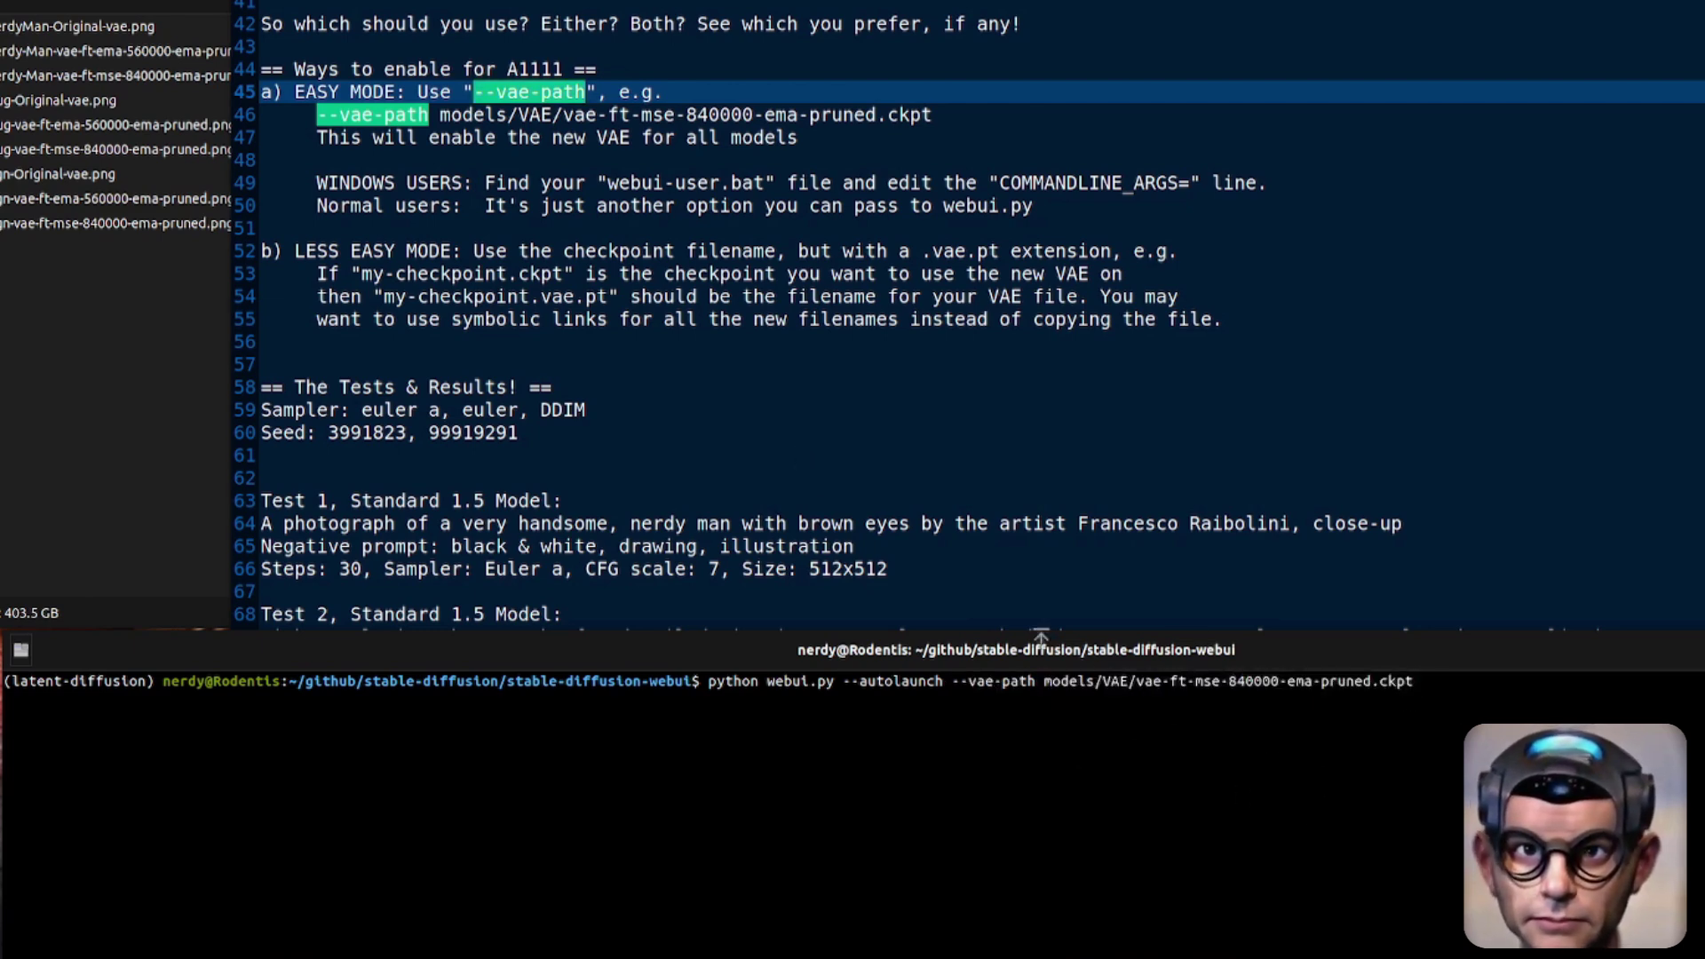
# Open webui-user.bat from the stable-diffusion-webui folder in the text editor and highlight COMMANDLINE_ARGS
pyautogui.click(30, 384)
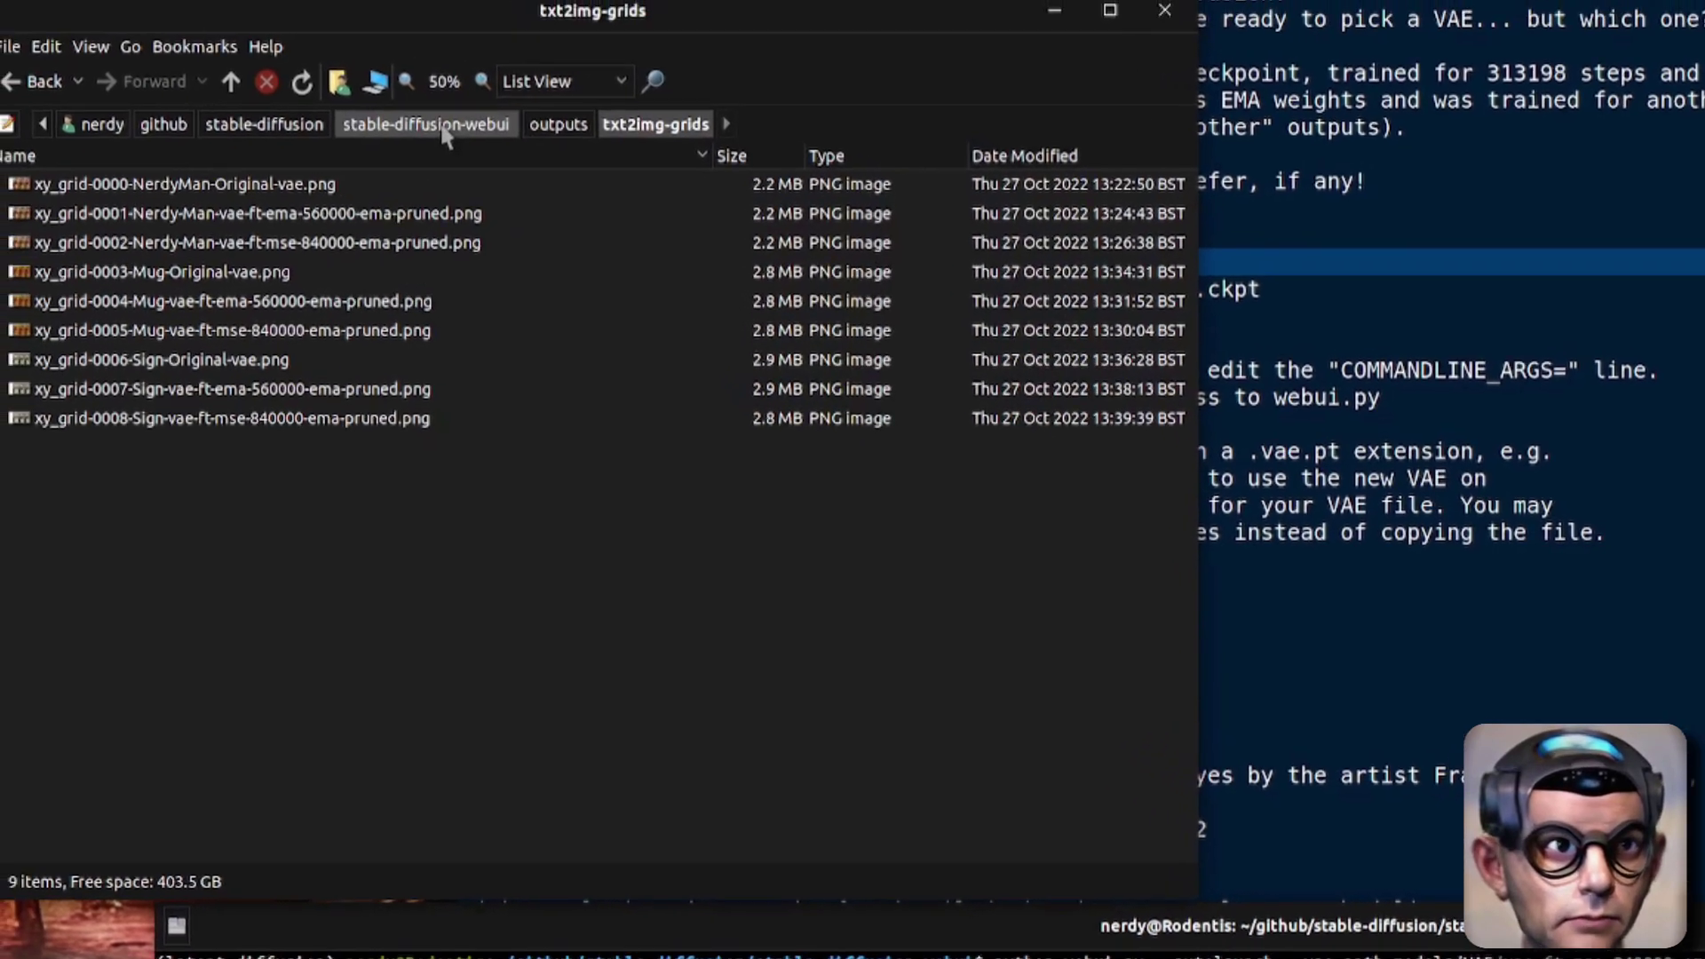
pyautogui.click(451, 138)
pyautogui.scroll(-6, 247, 560)
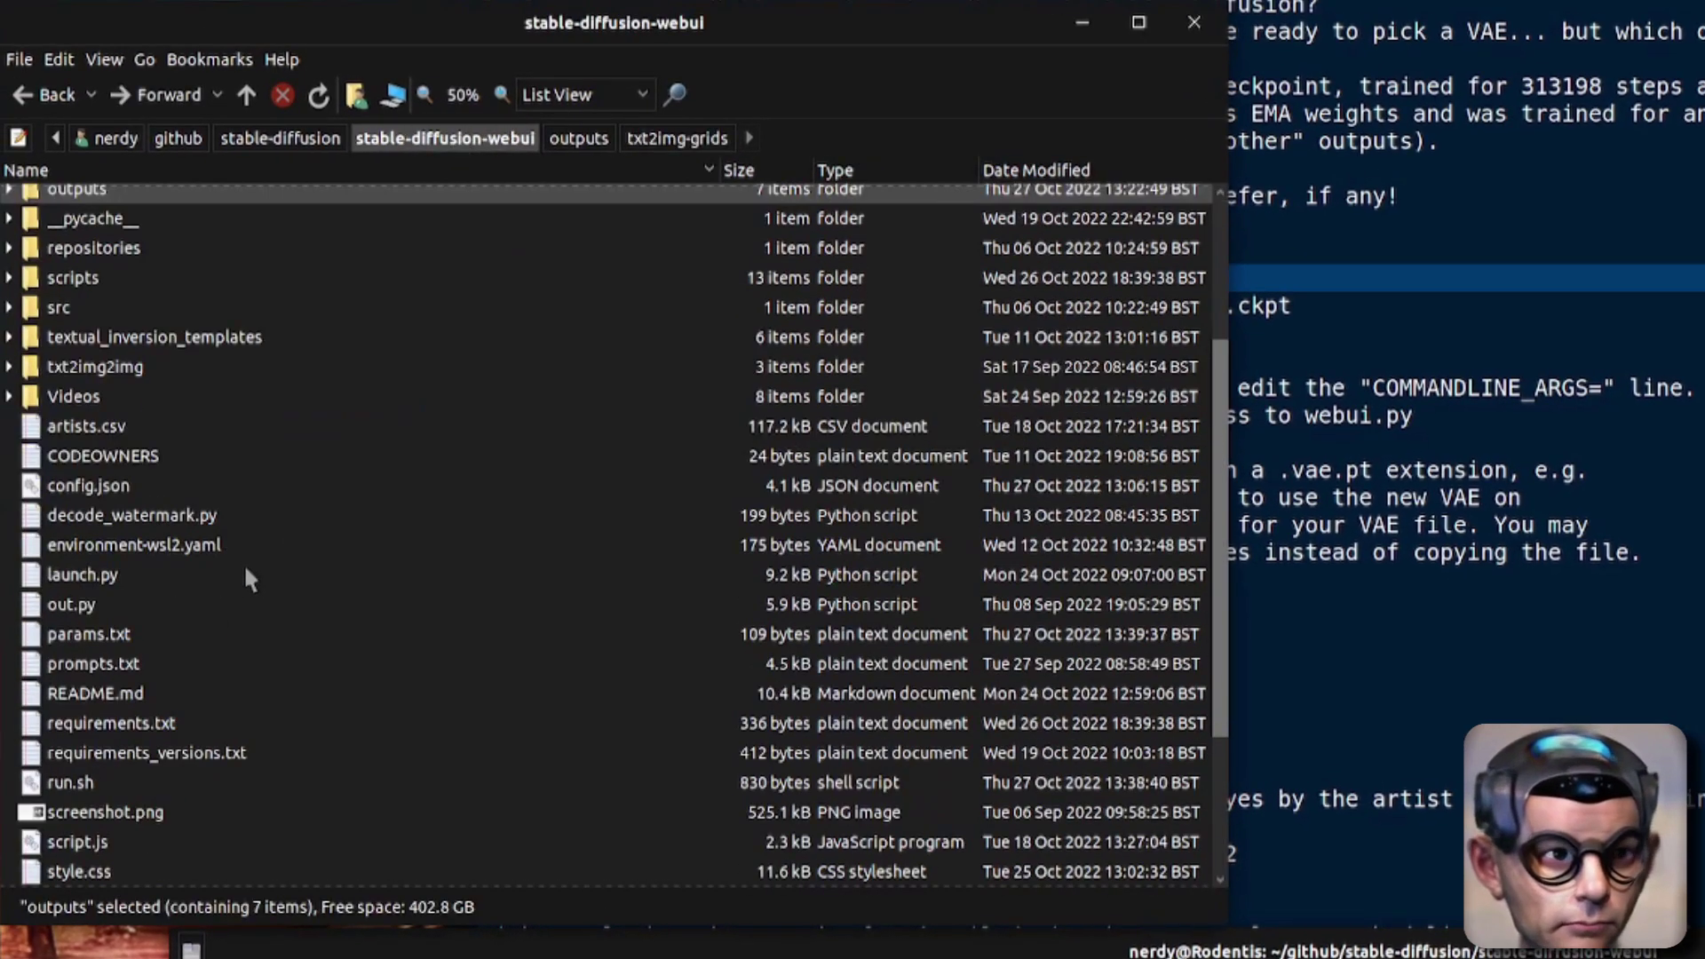
pyautogui.click(109, 846)
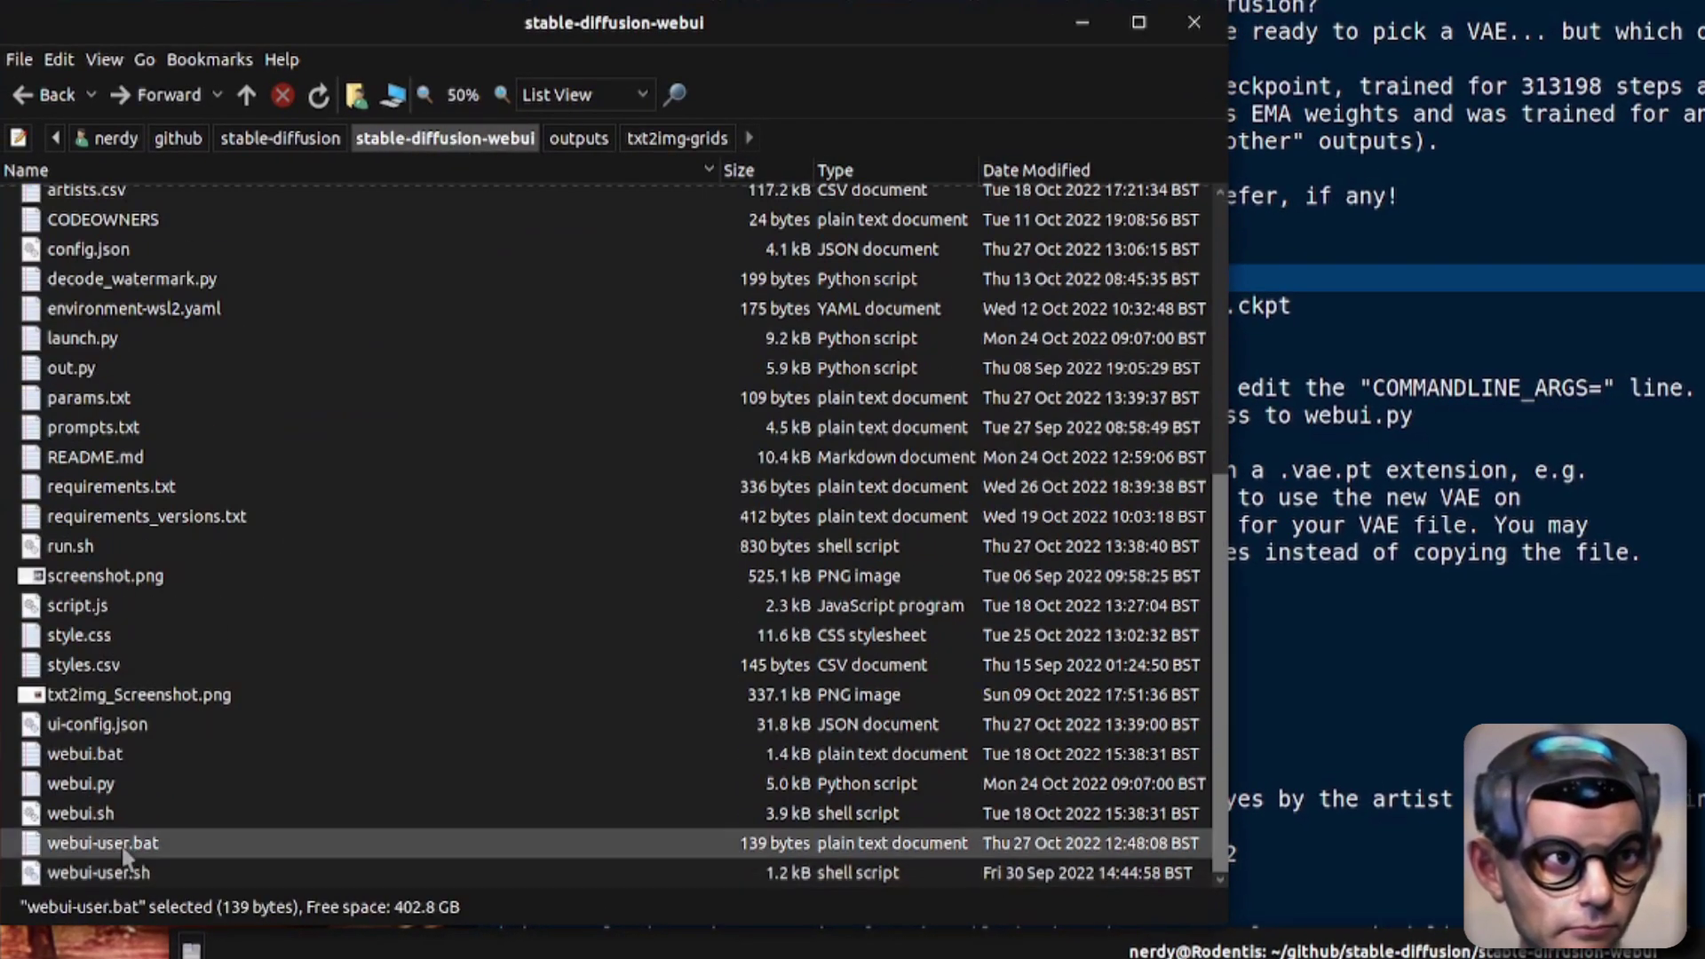
pyautogui.rightClick(171, 848)
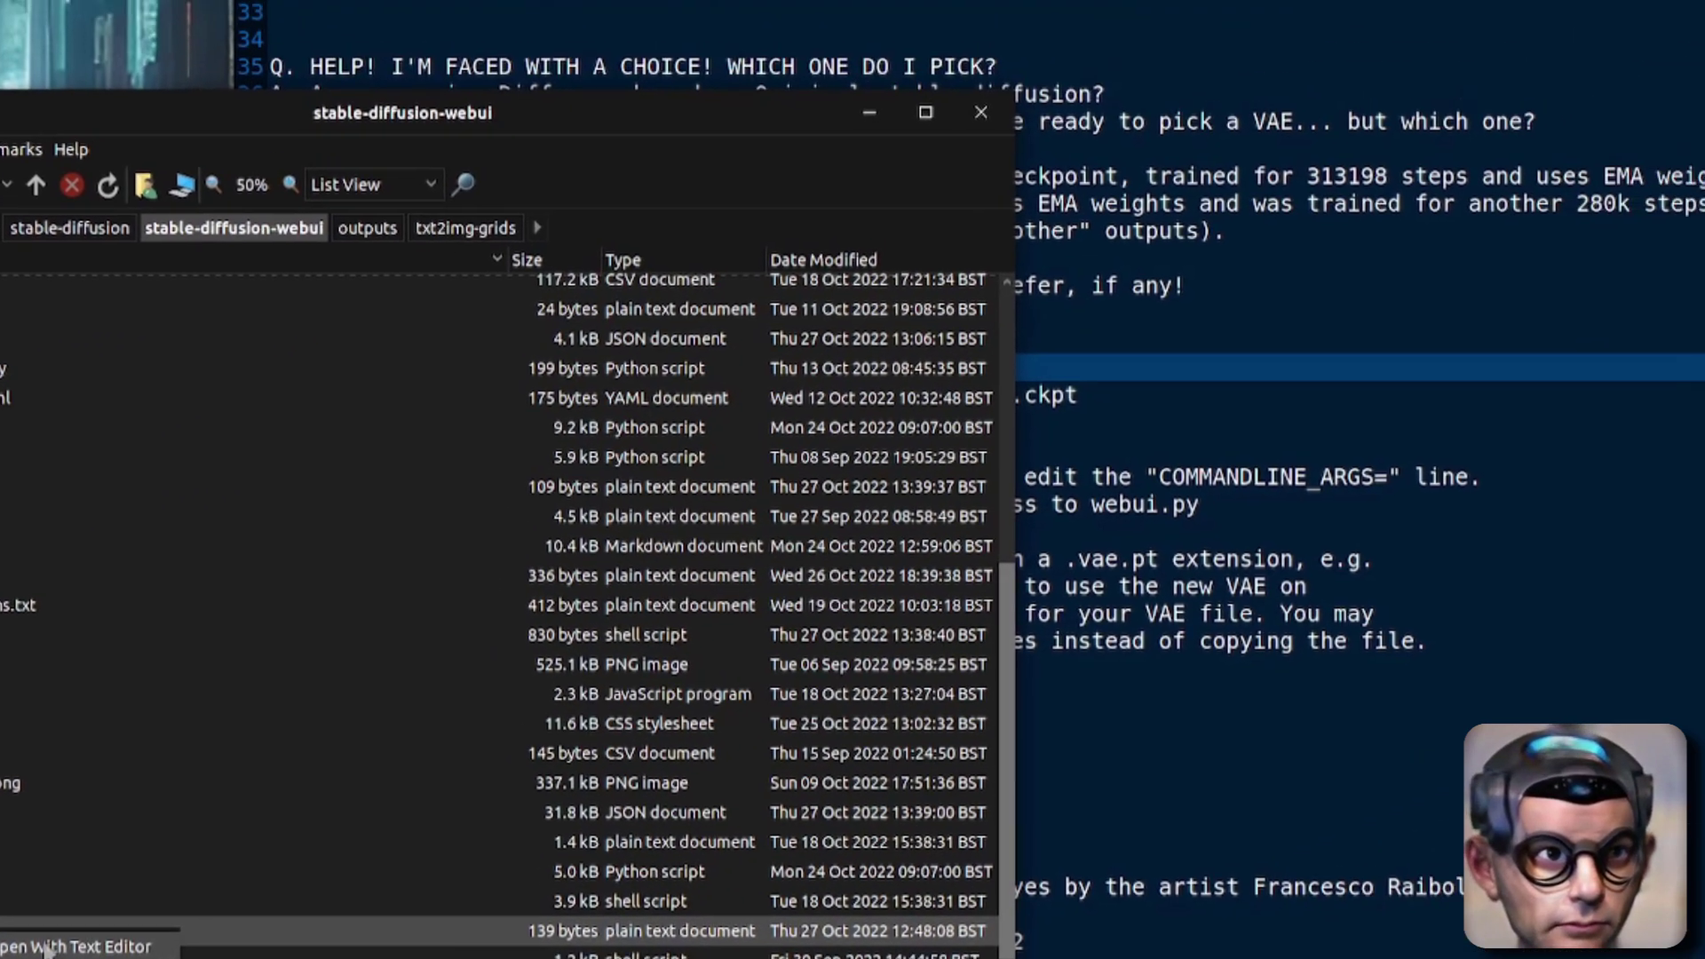
pyautogui.click(44, 947)
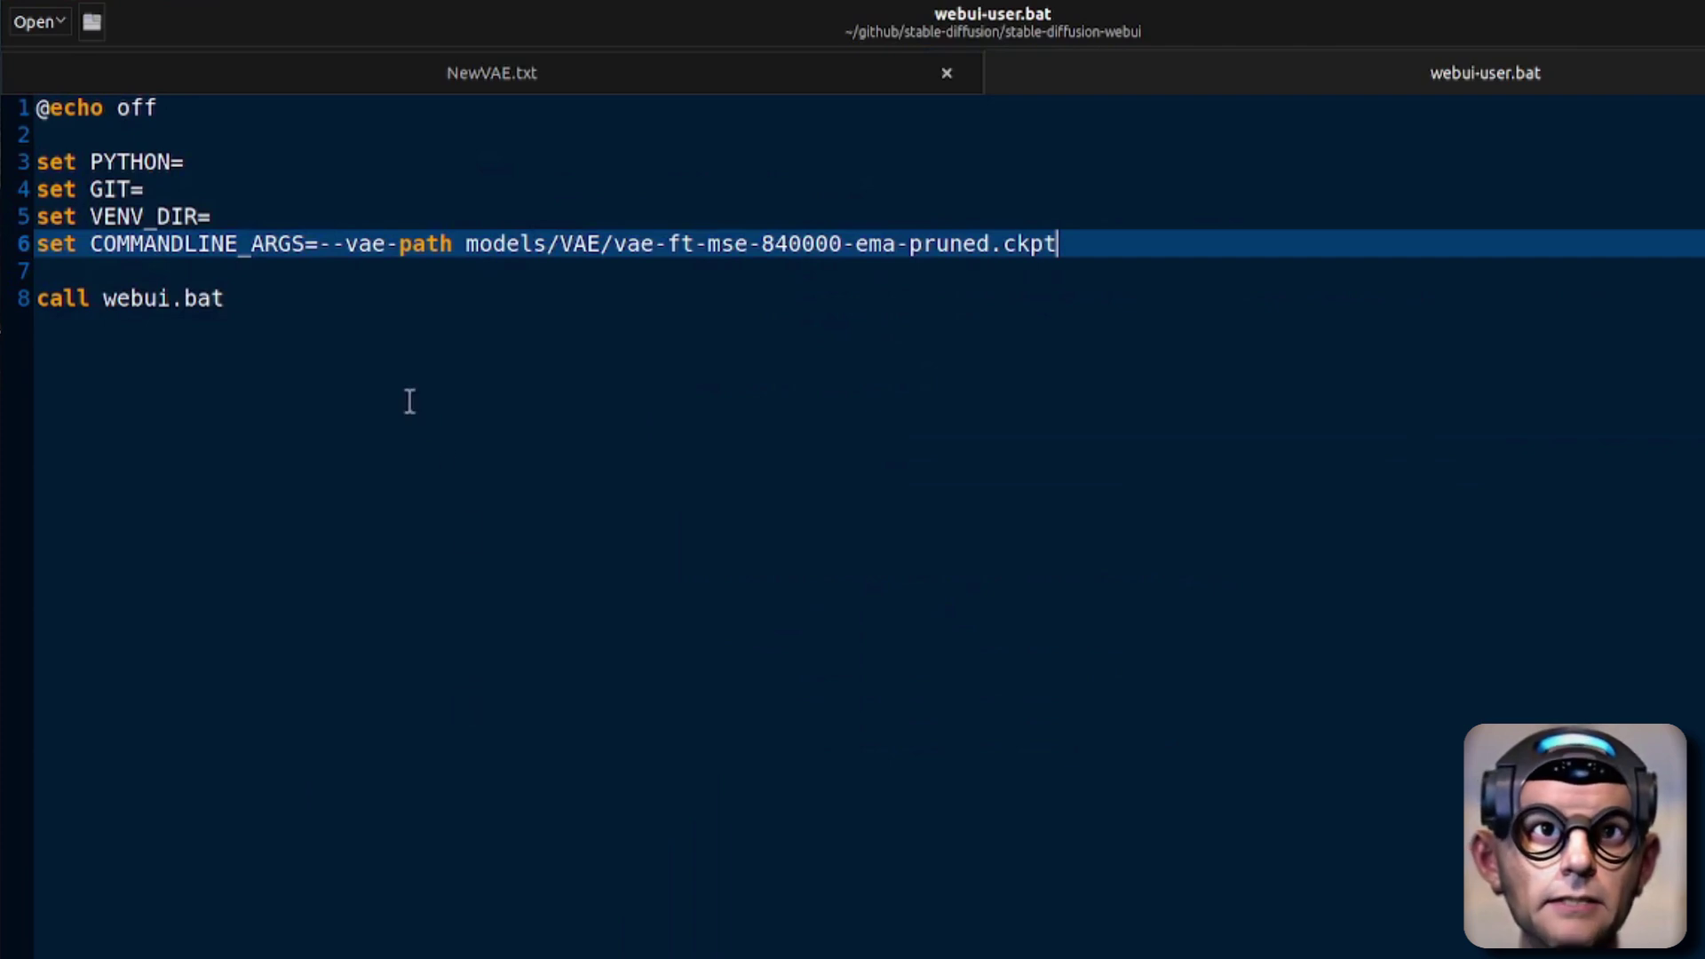
pyautogui.moveTo(90, 242); pyautogui.dragTo(283, 275)
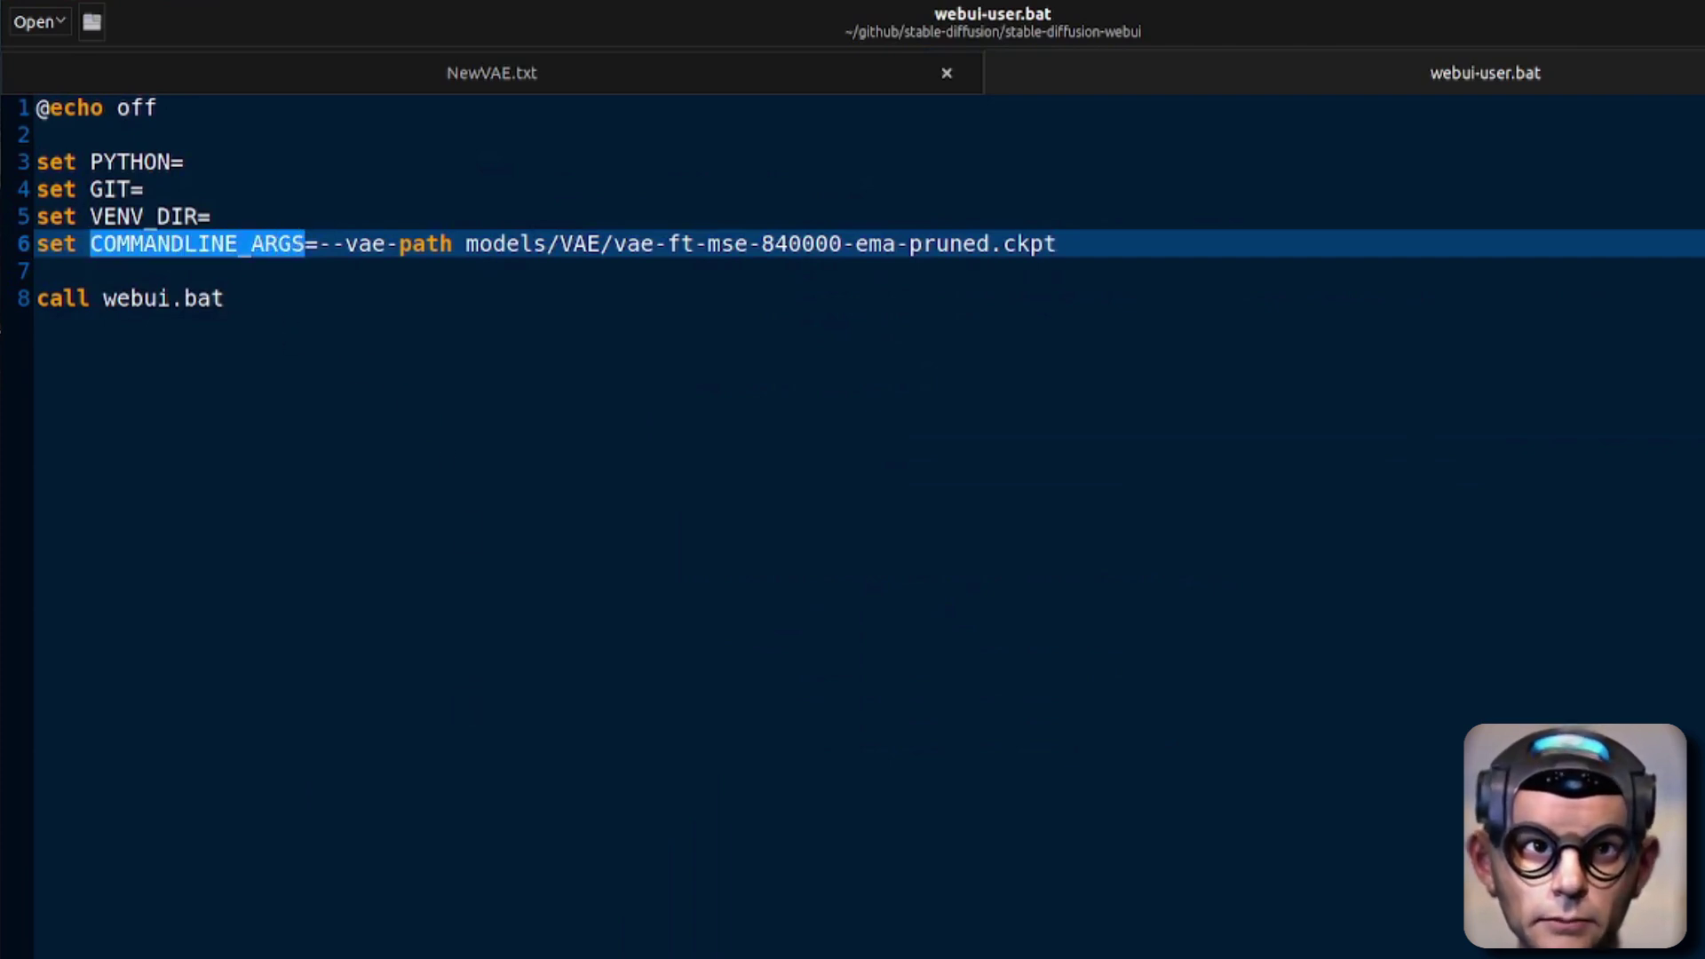
pyautogui.click(1199, 872)
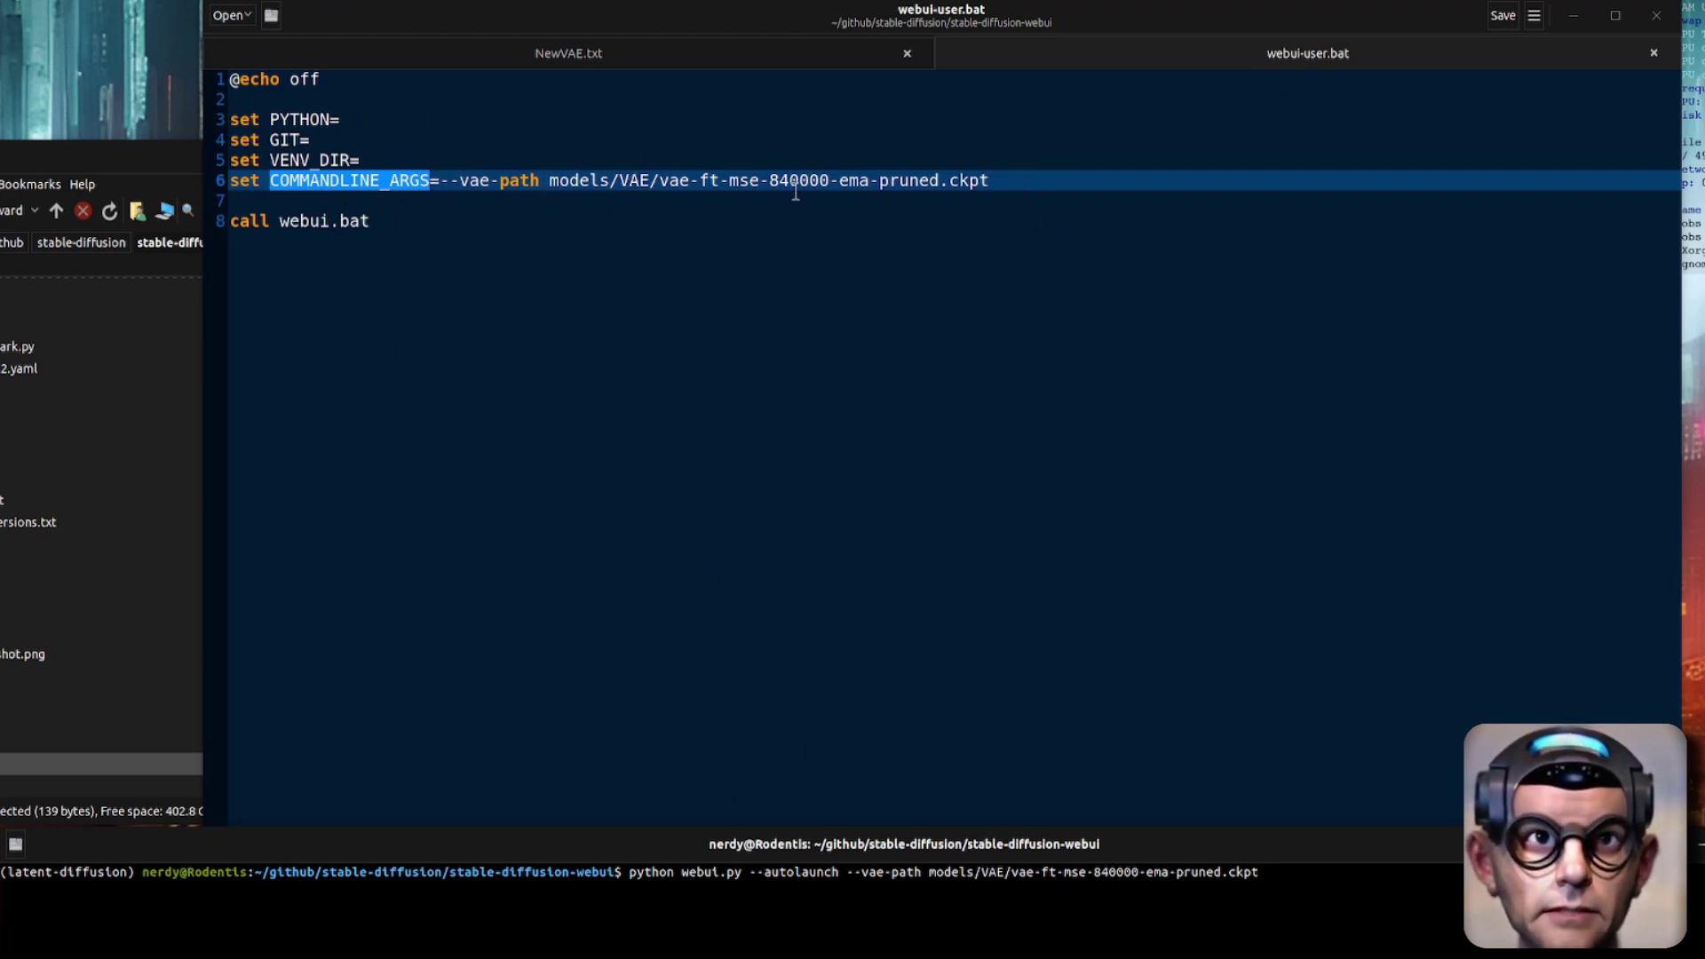
# Try enclosing the VAE path on the COMMANDLINE_ARGS line in quotation marks
pyautogui.click(550, 177)
pyautogui.write('"')
pyautogui.press('End')
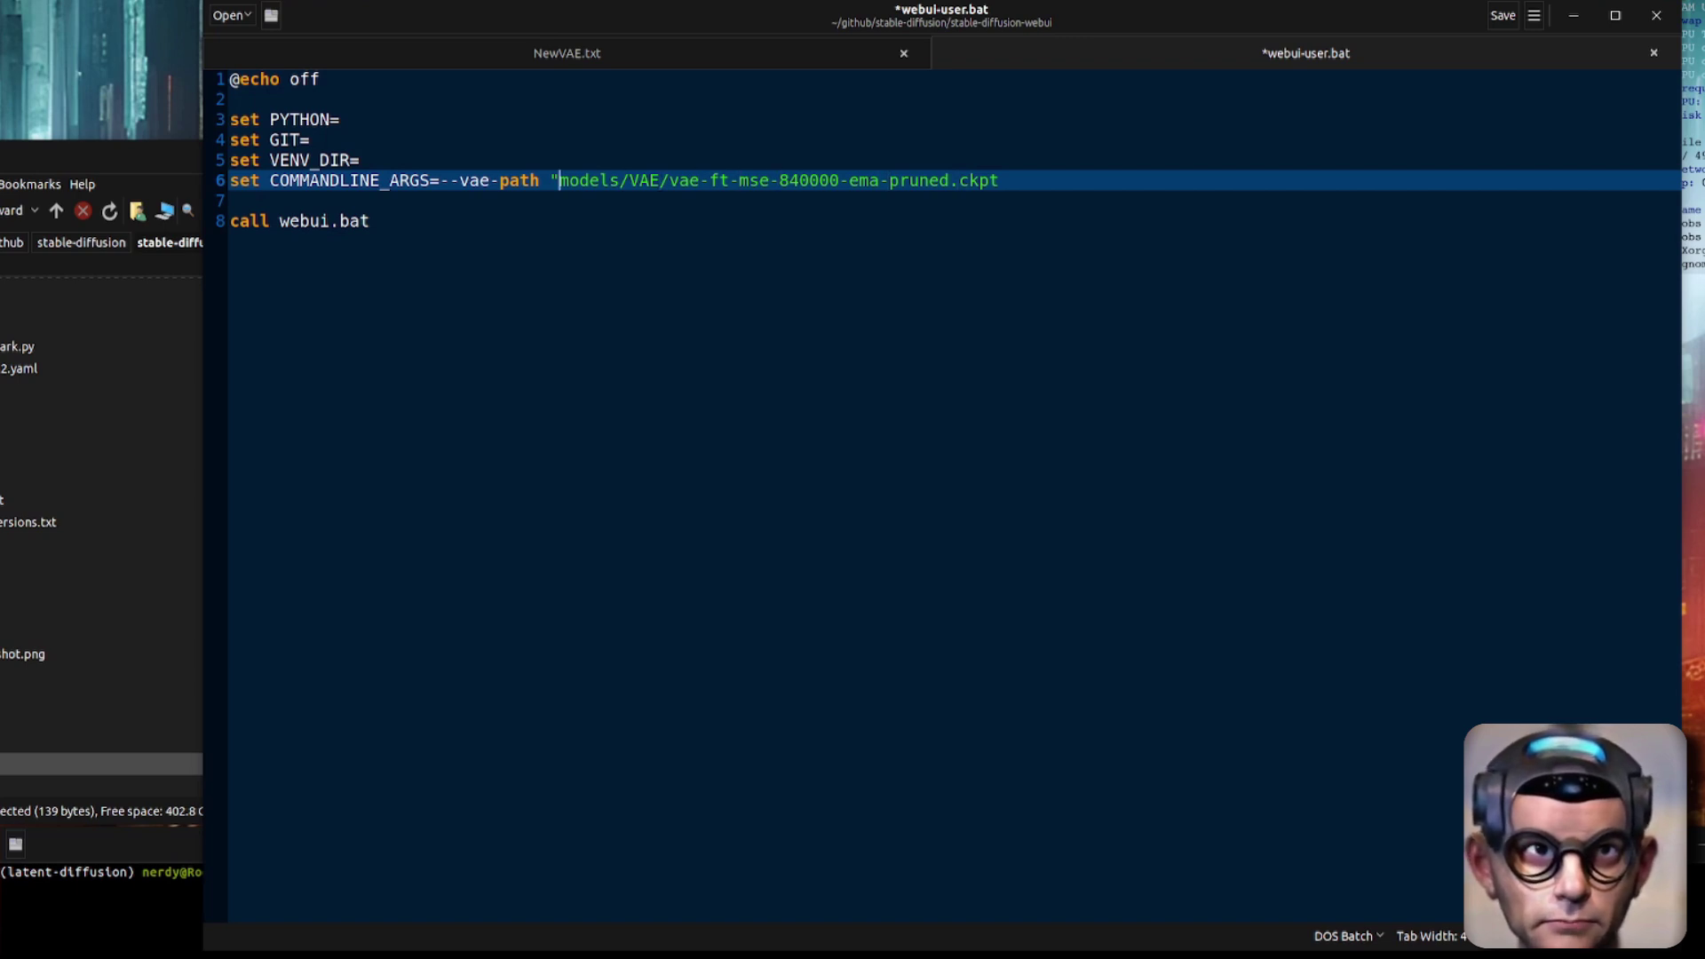
pyautogui.press('Delete')
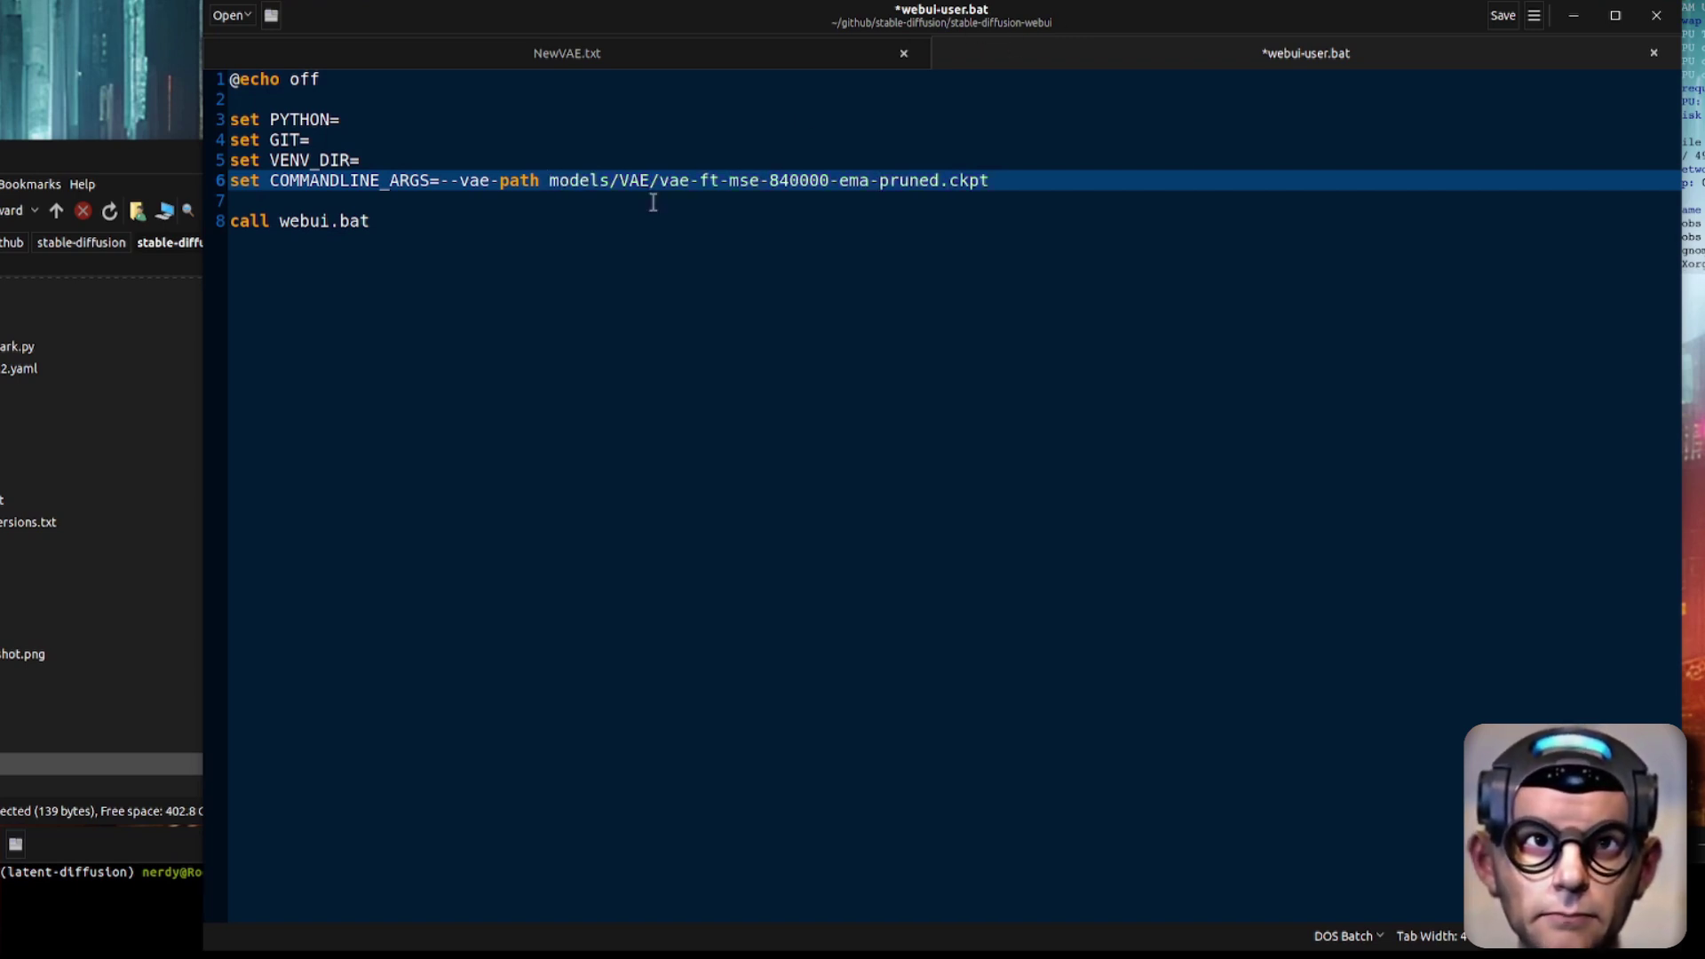
pyautogui.click(789, 251)
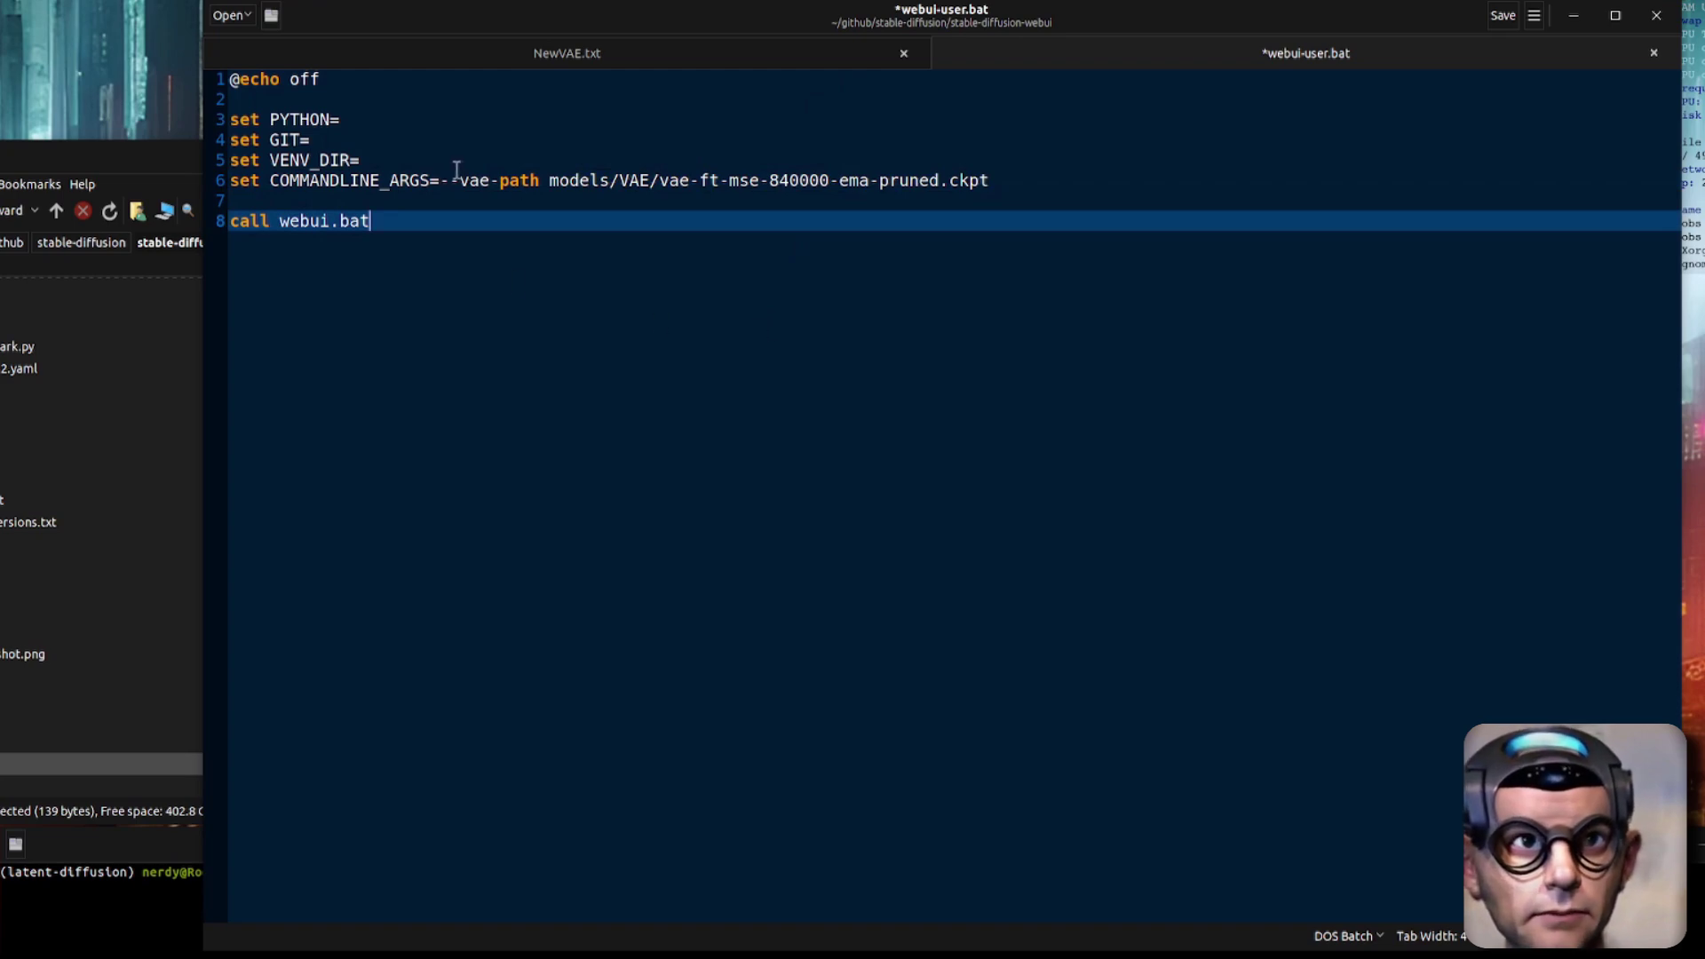
# Close webui-user.bat, launch webui.py with --autolaunch --vae-path models/VAE/vae-ft-mse-840000-ema-pruned.ckpt and highlight the VAE weights line in the terminal output
pyautogui.click(1656, 55)
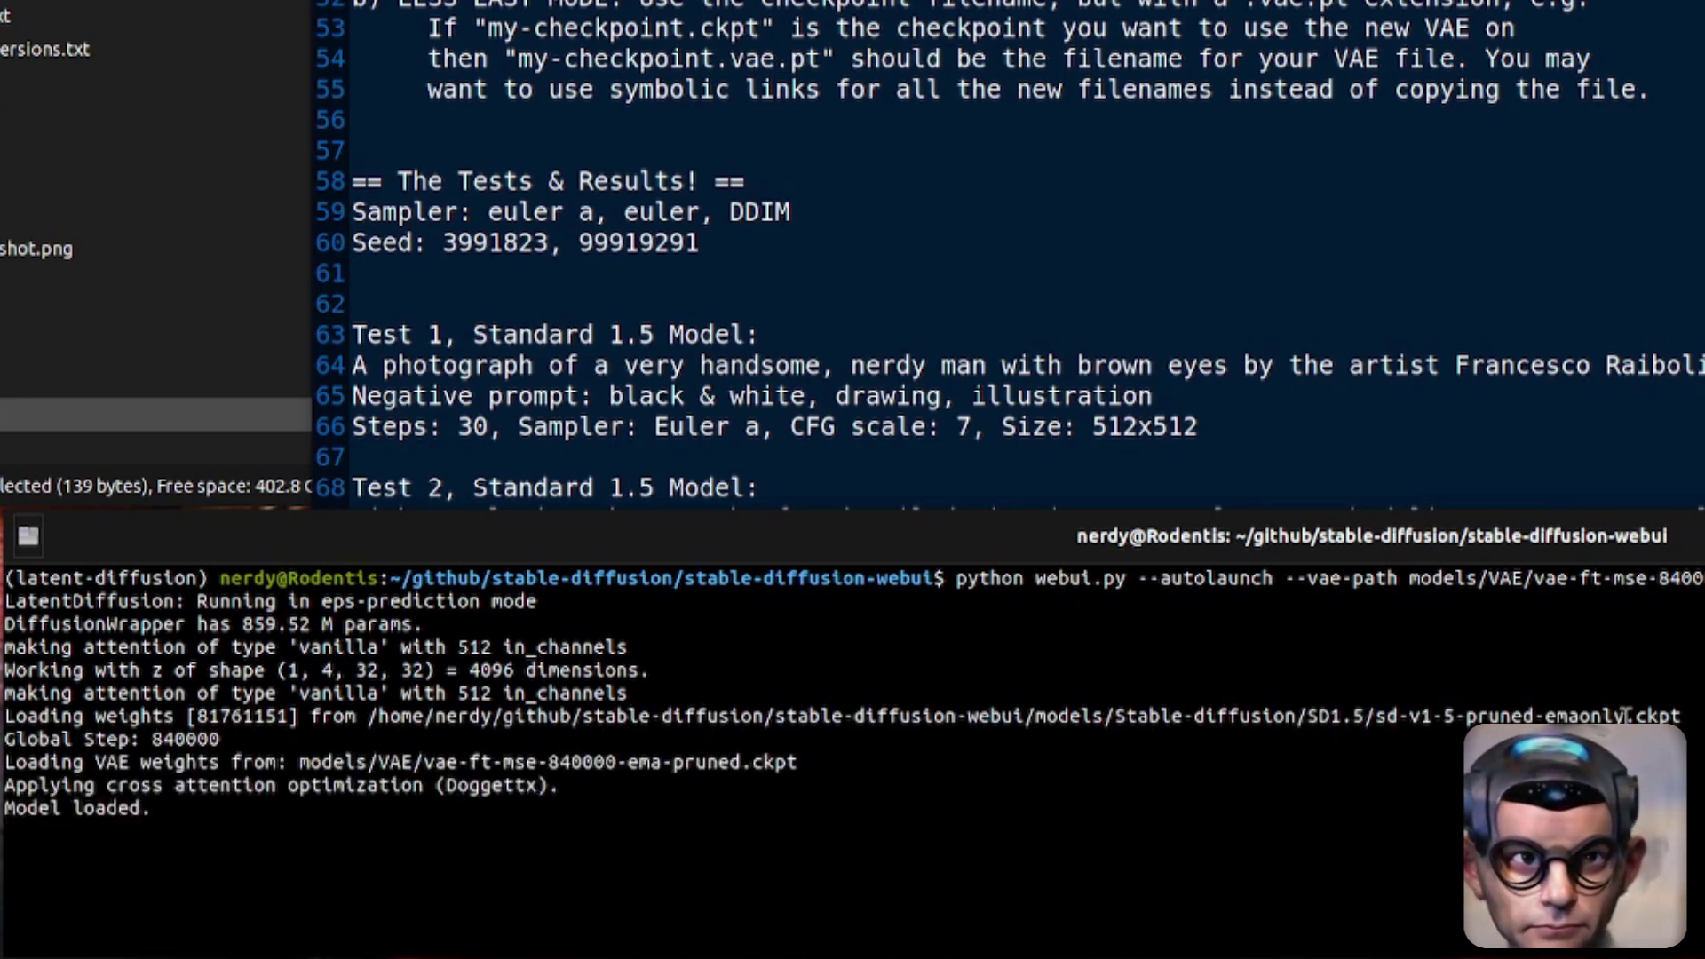
pyautogui.moveTo(4, 762); pyautogui.dragTo(799, 763)
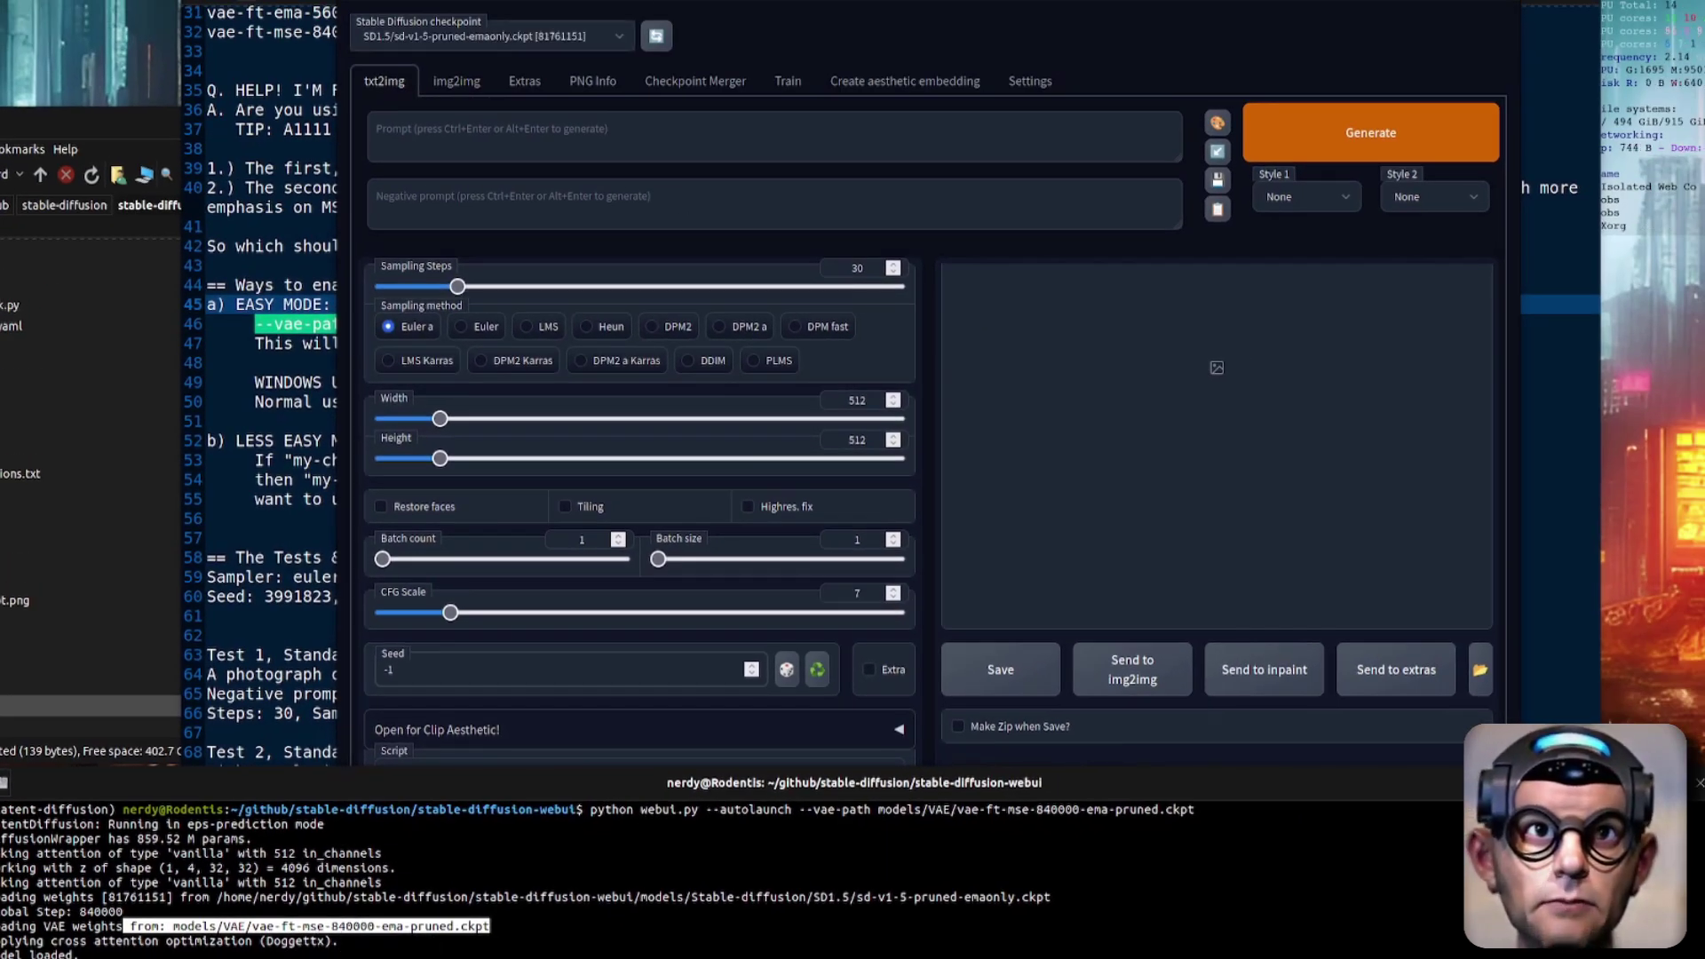
# Bring the file manager forward and open the txt2img-grids folder inside outputs
pyautogui.click(256, 402)
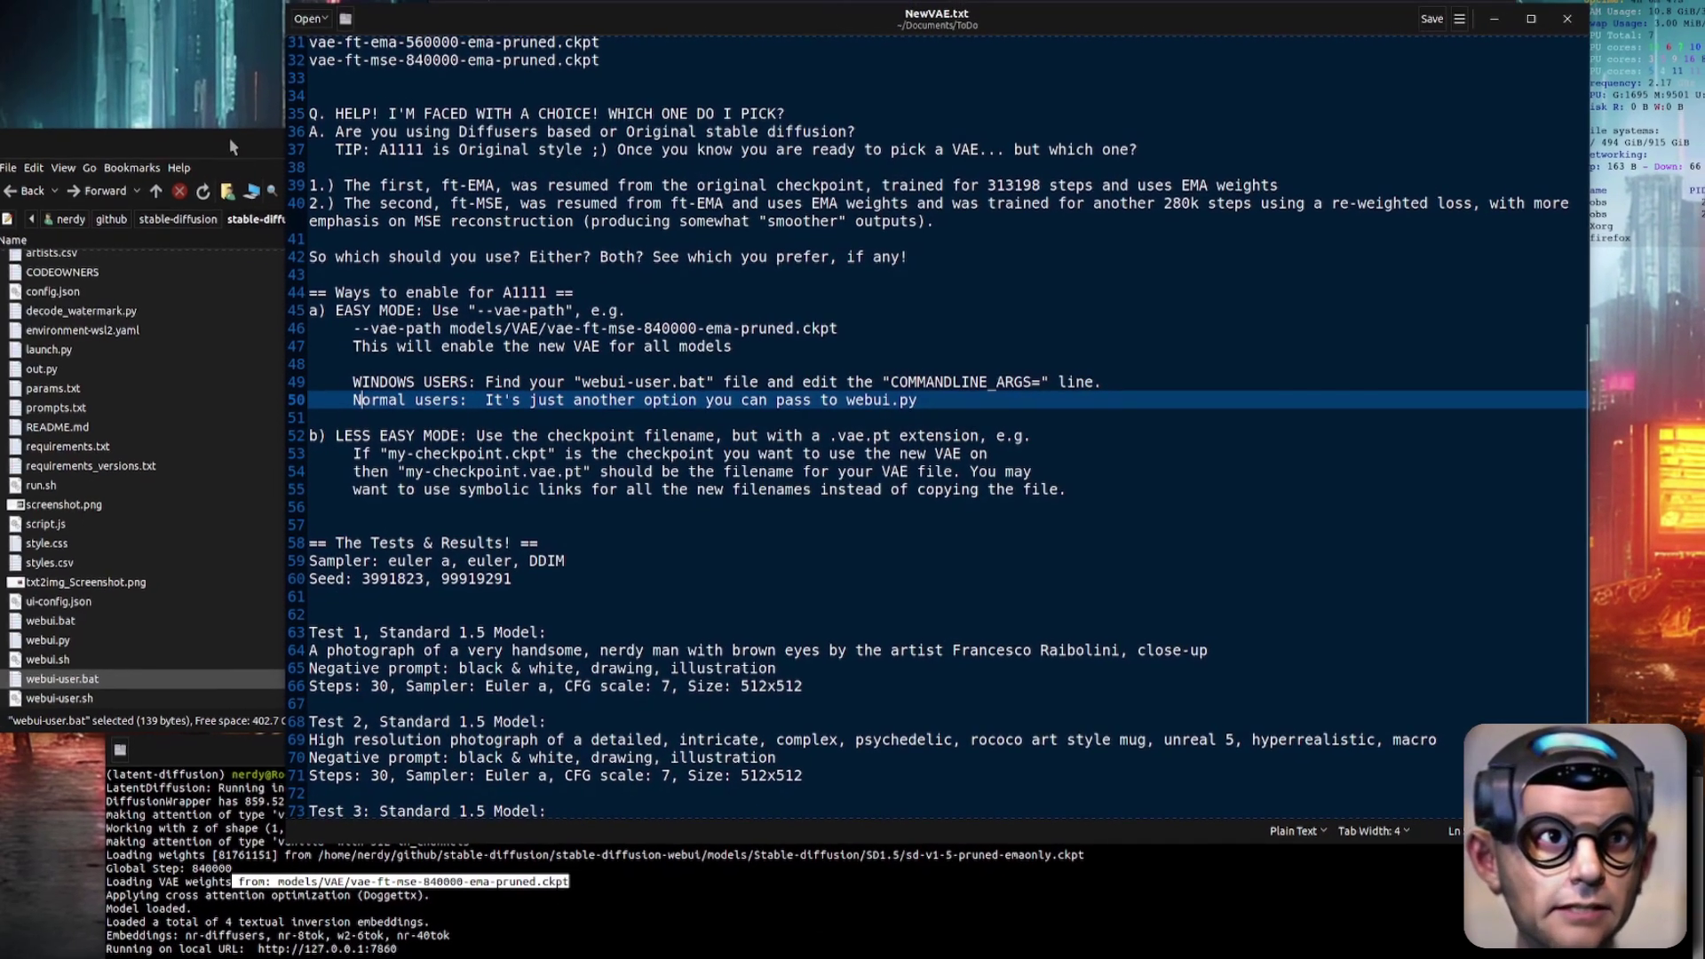
pyautogui.click(229, 141)
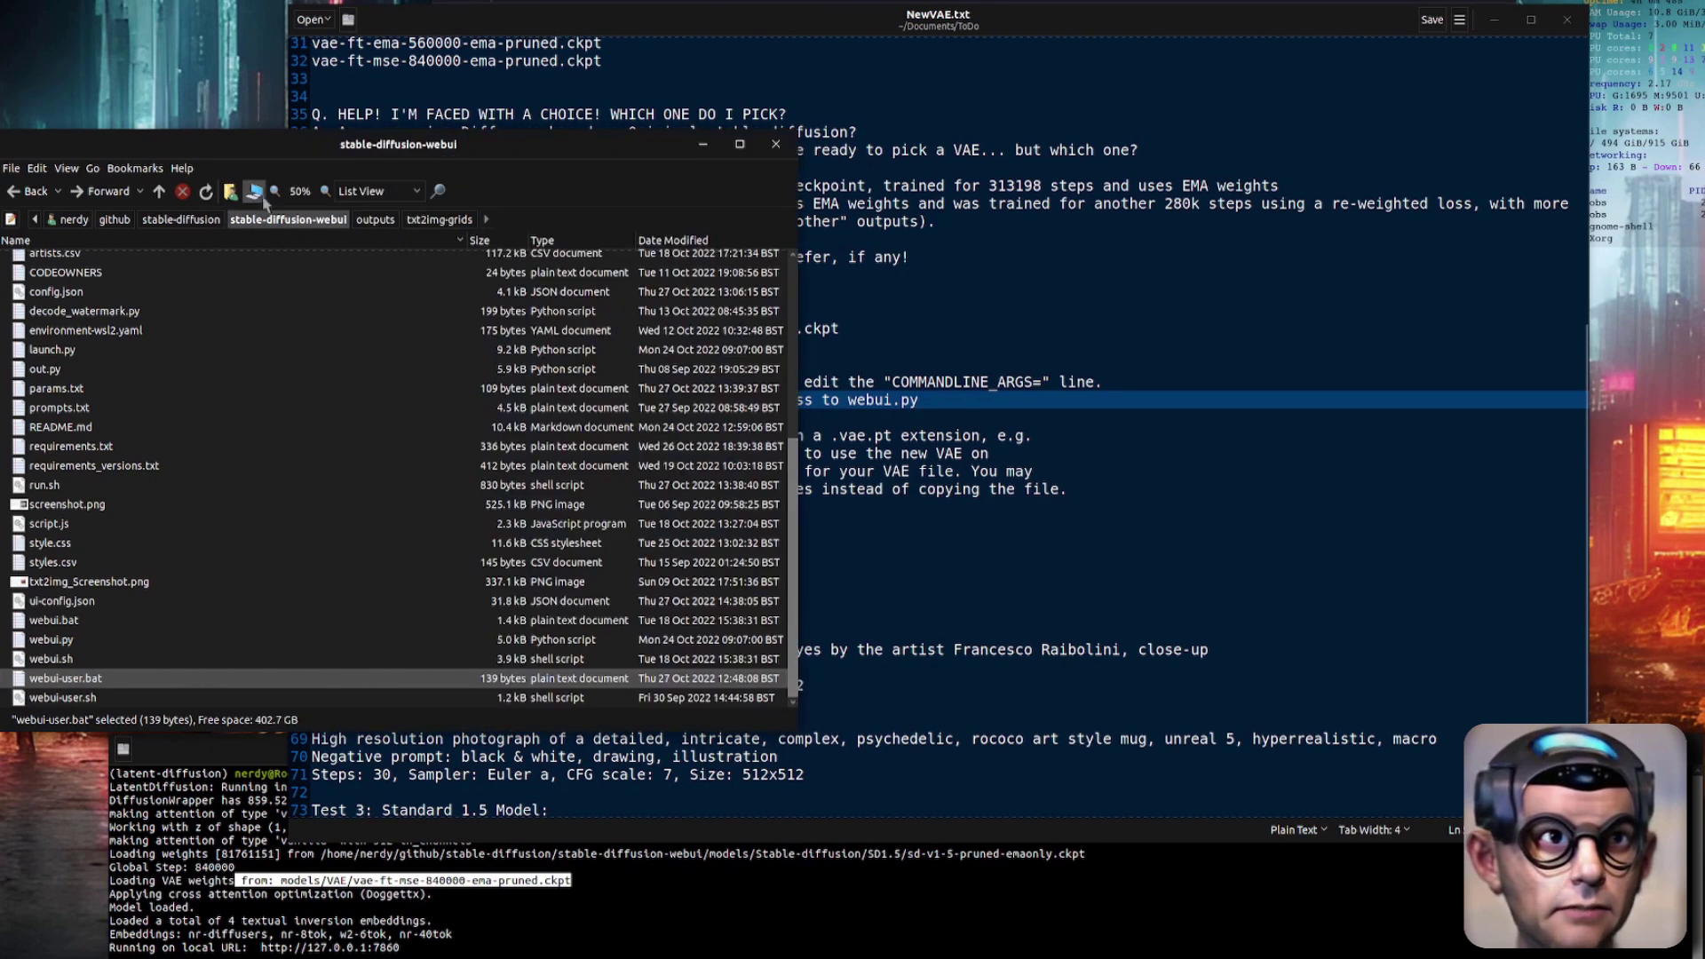
pyautogui.click(391, 223)
pyautogui.click(439, 219)
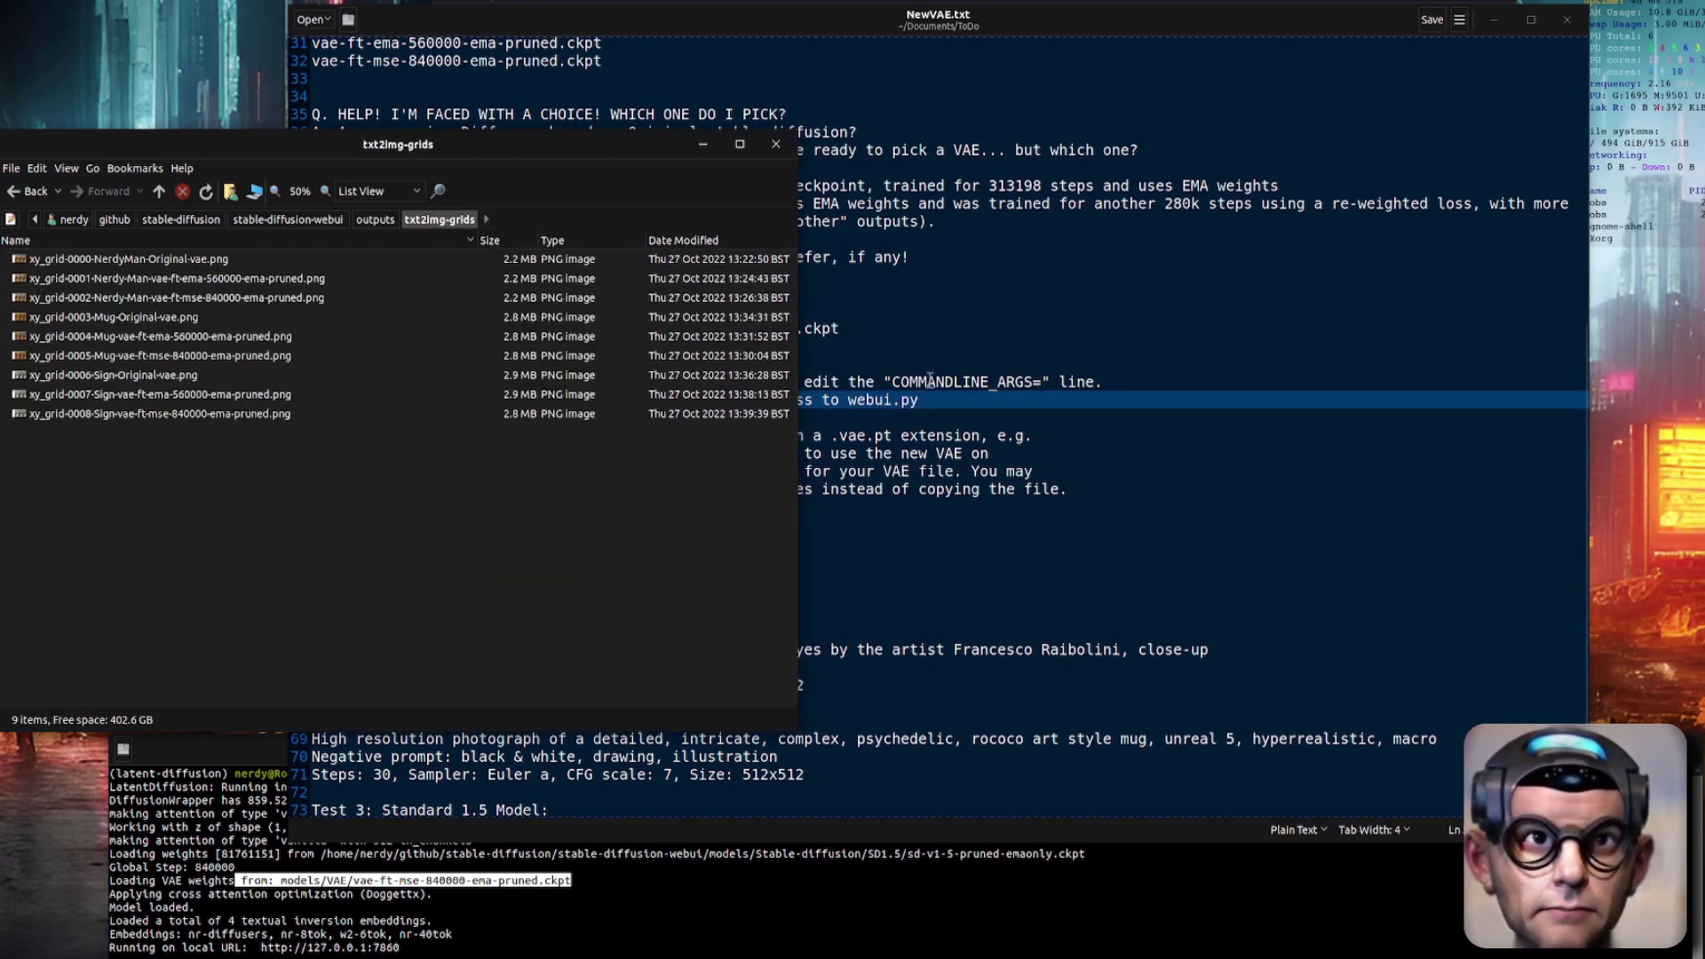
# In the notes' tests and results section, highlight the samplers "euler a, euler, DDIM" and the seed values
pyautogui.hotkey('alt', 'Tab')
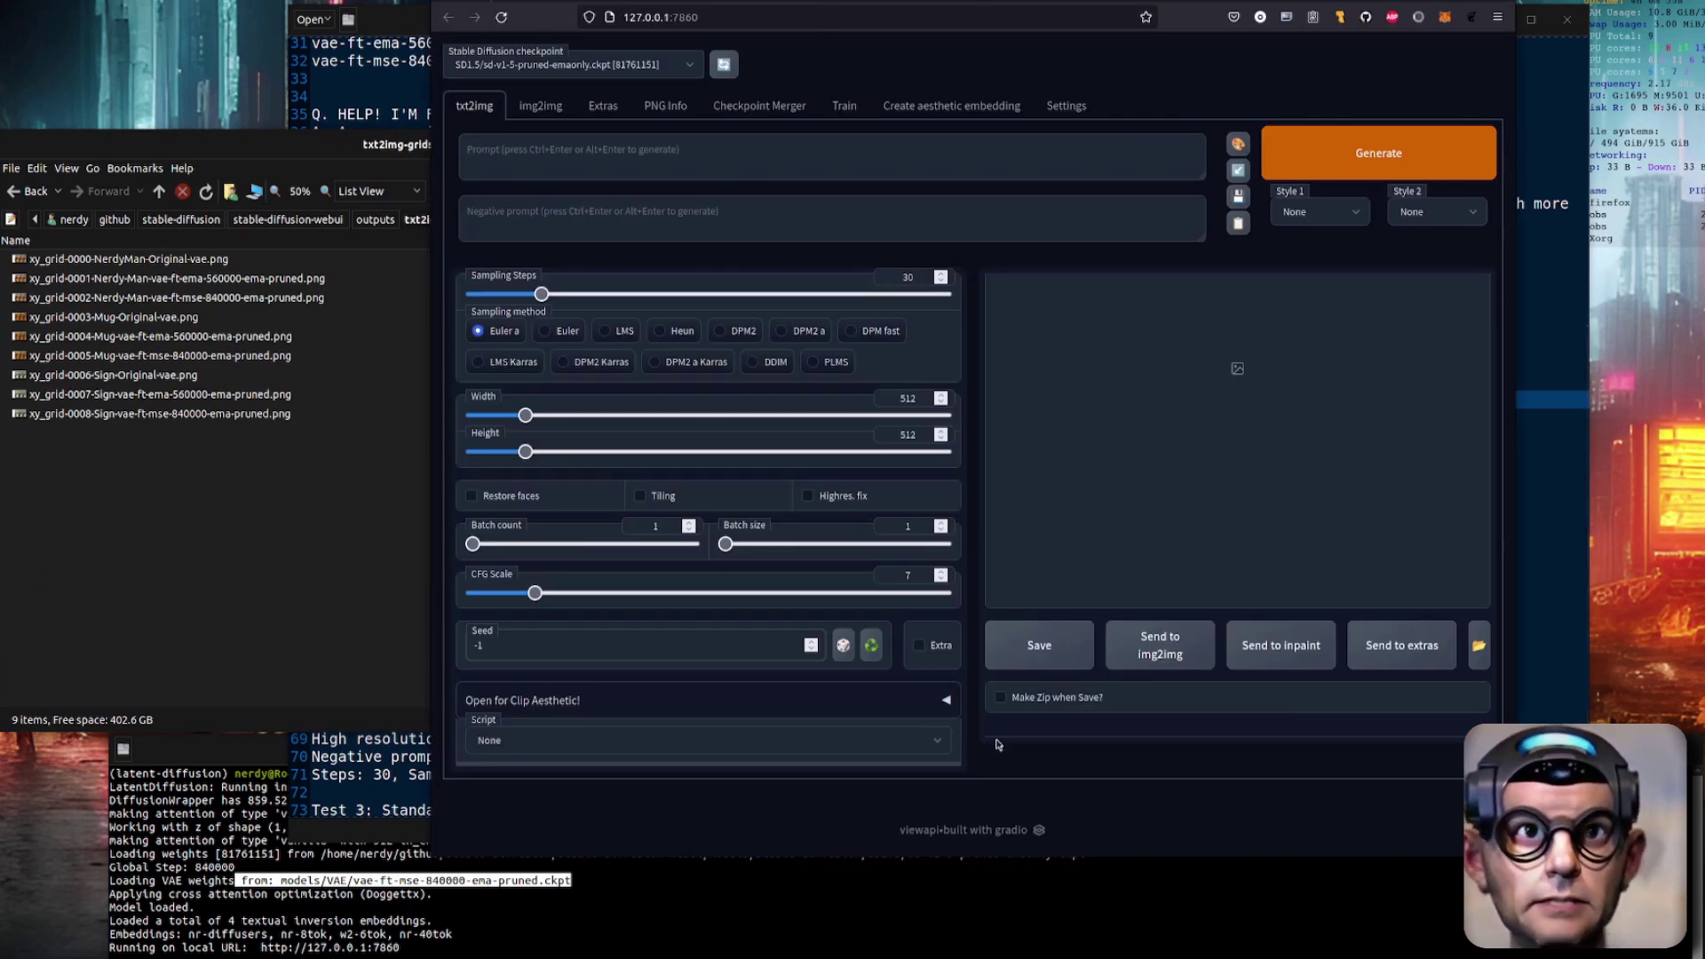
pyautogui.click(351, 794)
pyautogui.scroll(-3, 739, 406)
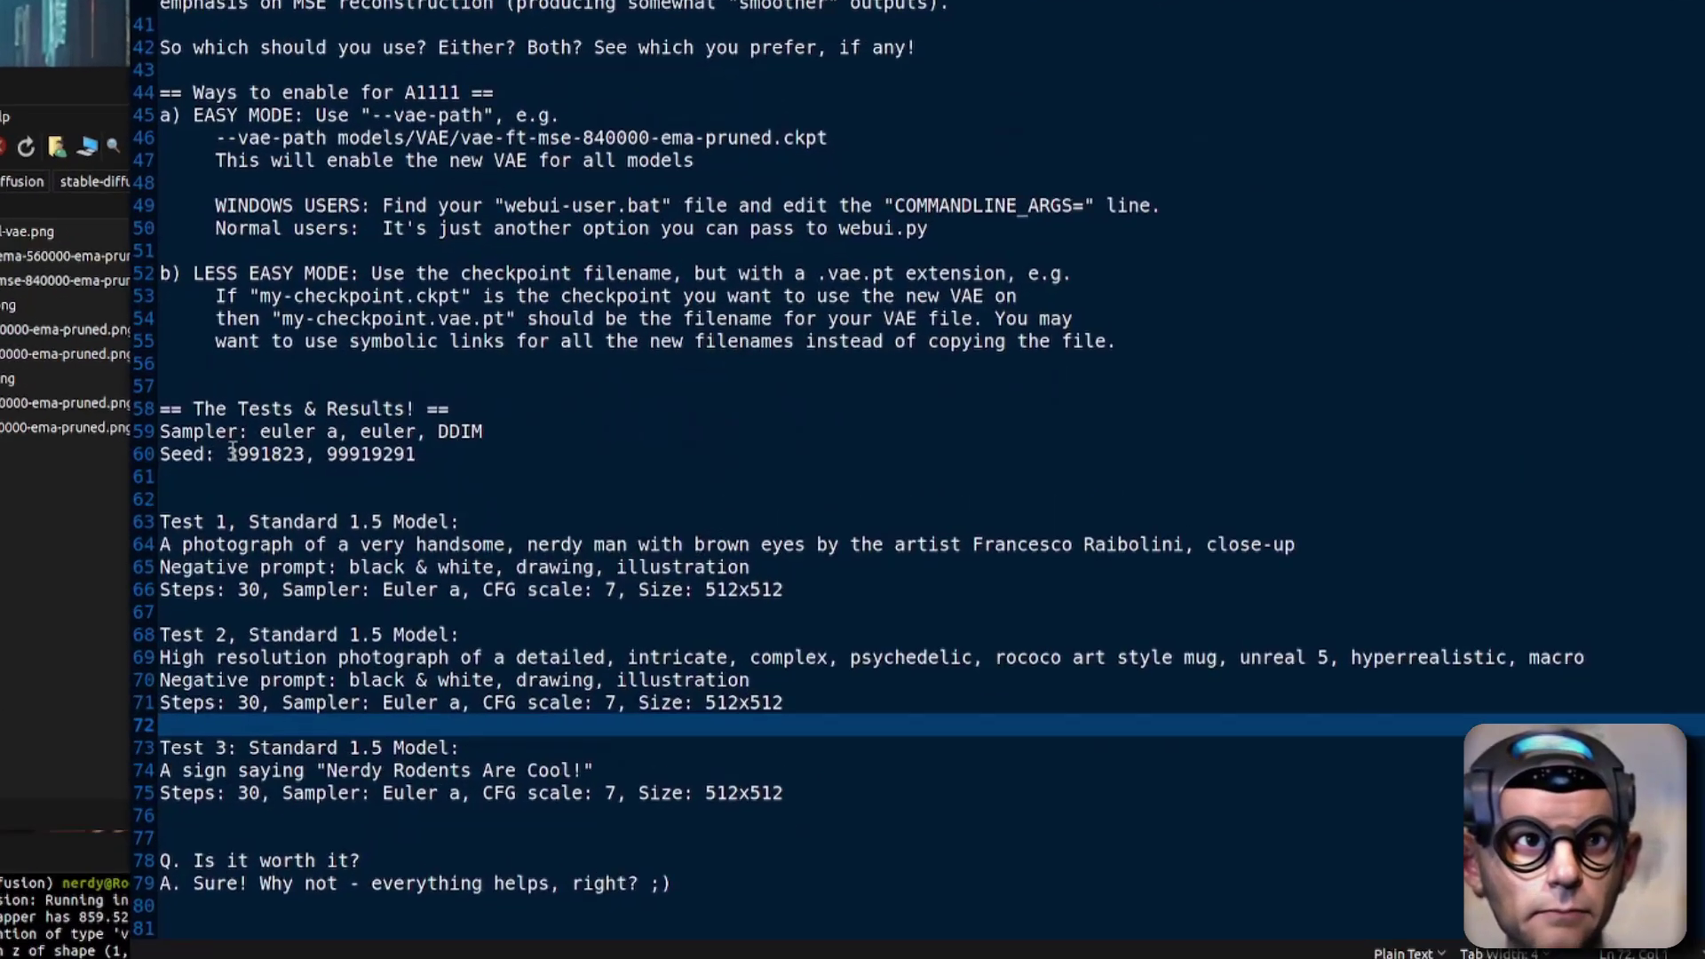
pyautogui.moveTo(153, 446); pyautogui.dragTo(415, 444)
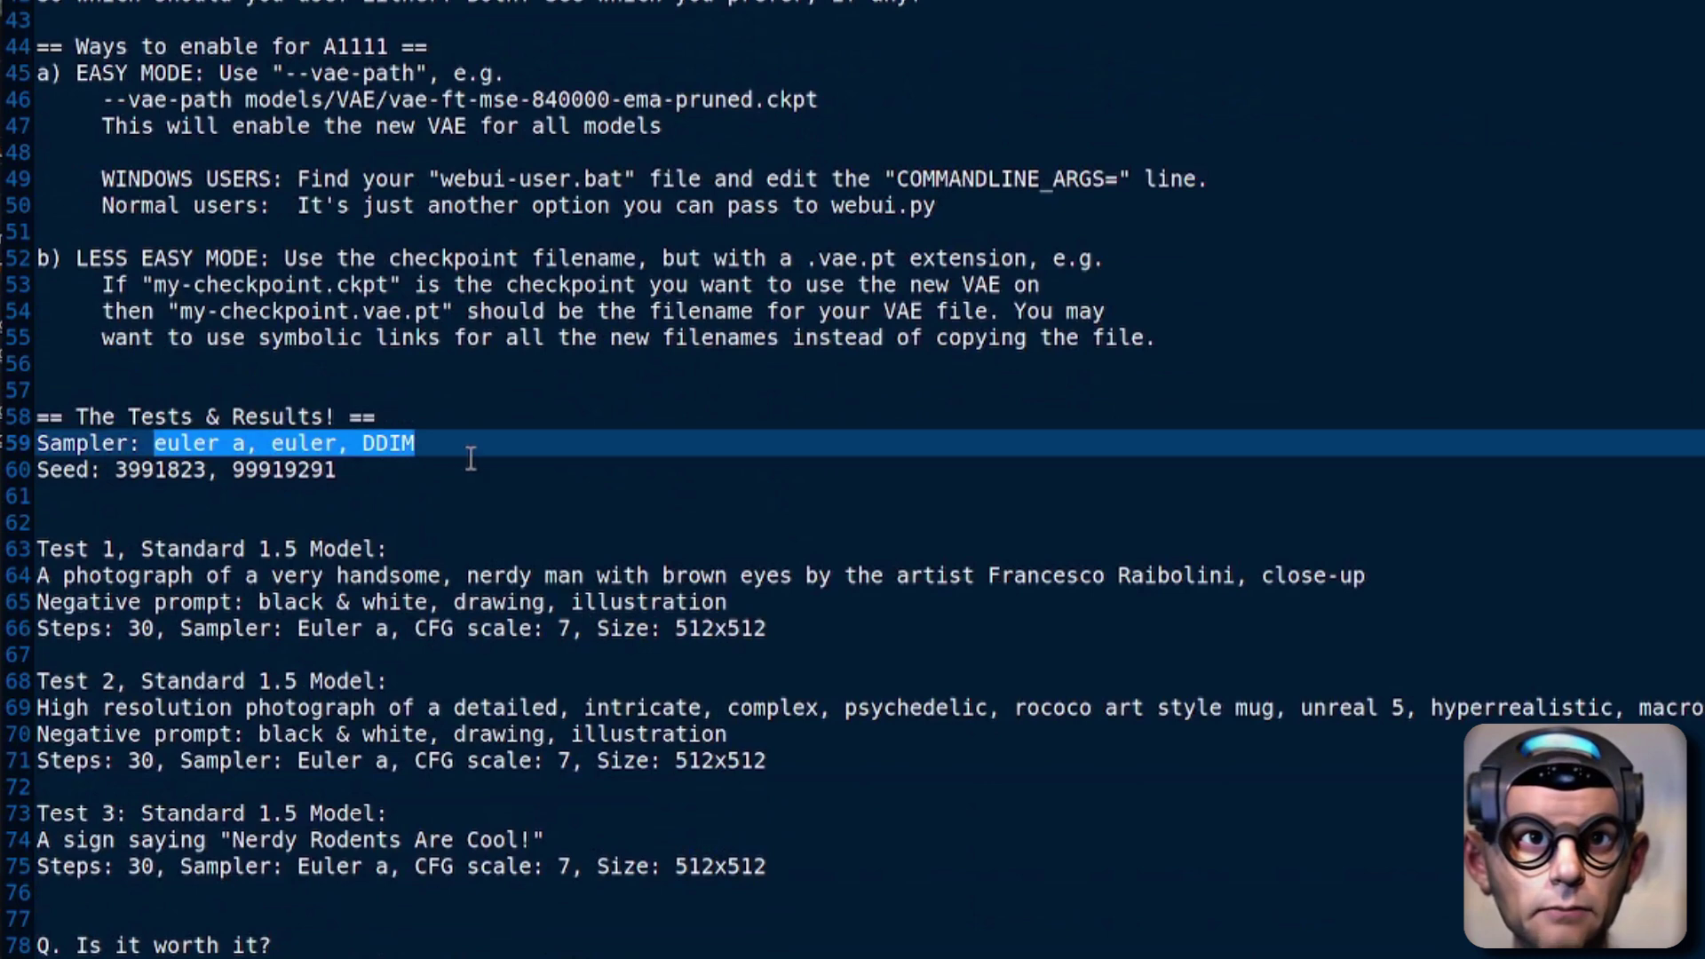
pyautogui.moveTo(129, 471); pyautogui.dragTo(305, 472)
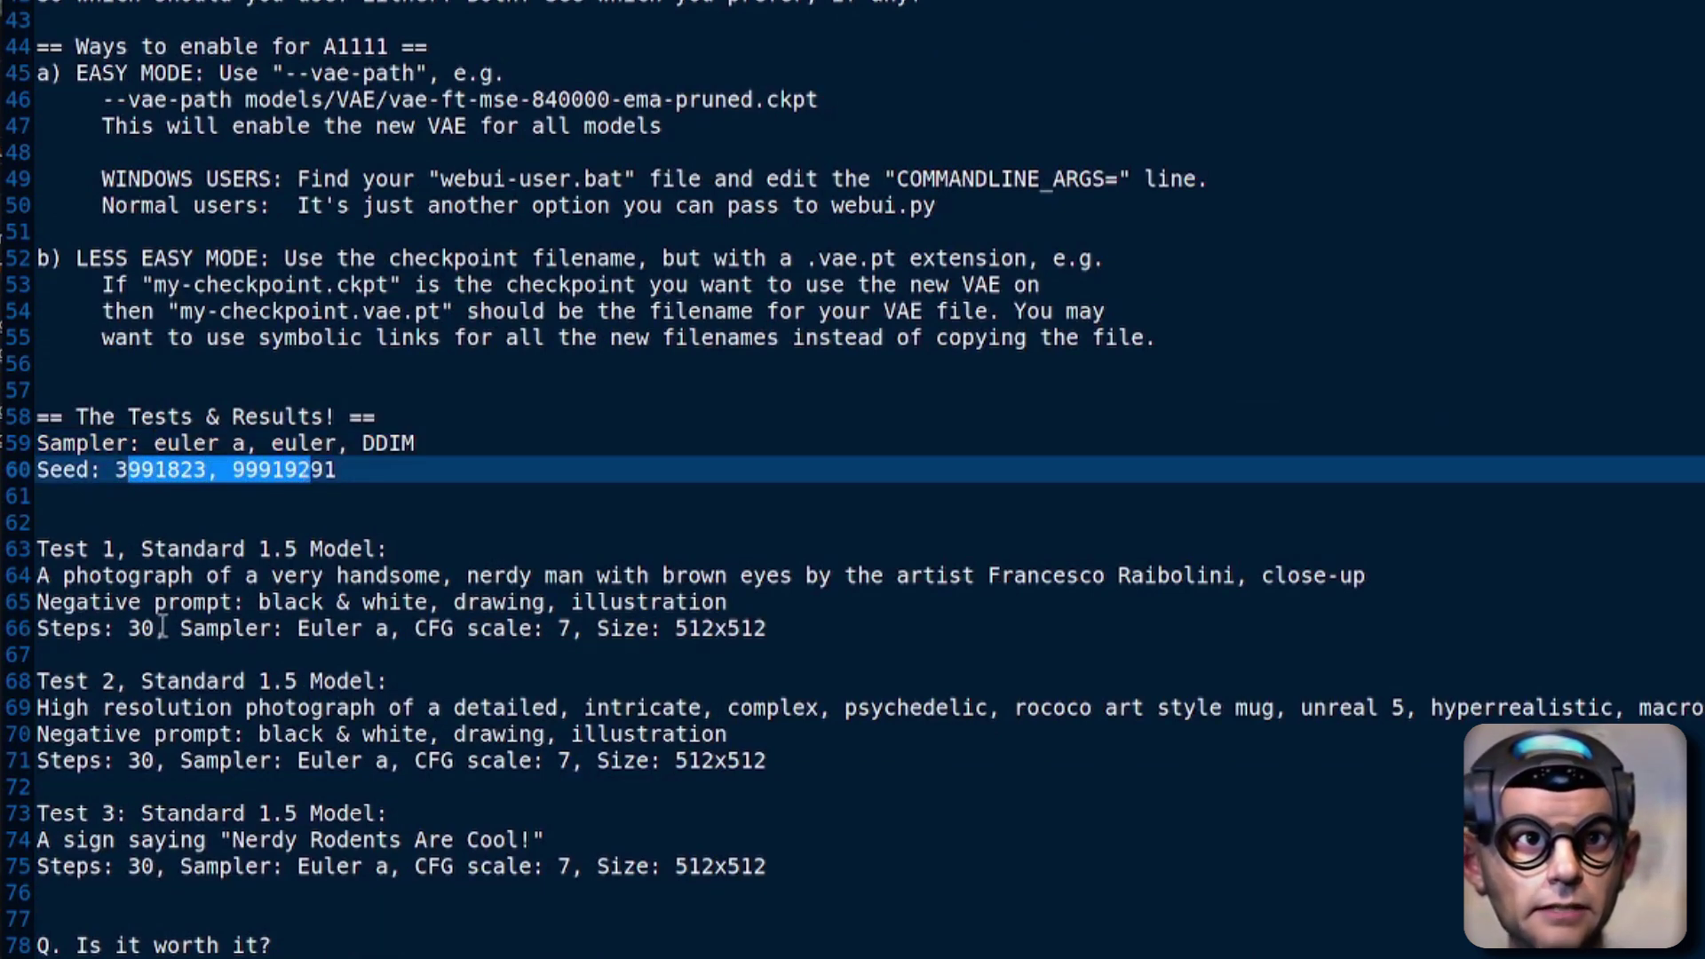
# Go through the notes' three test prompts: the nerdy man photograph, the rococo mug and the "Nerdy Rodents Are Cool!" sign
pyautogui.click(264, 548)
pyautogui.click(296, 578)
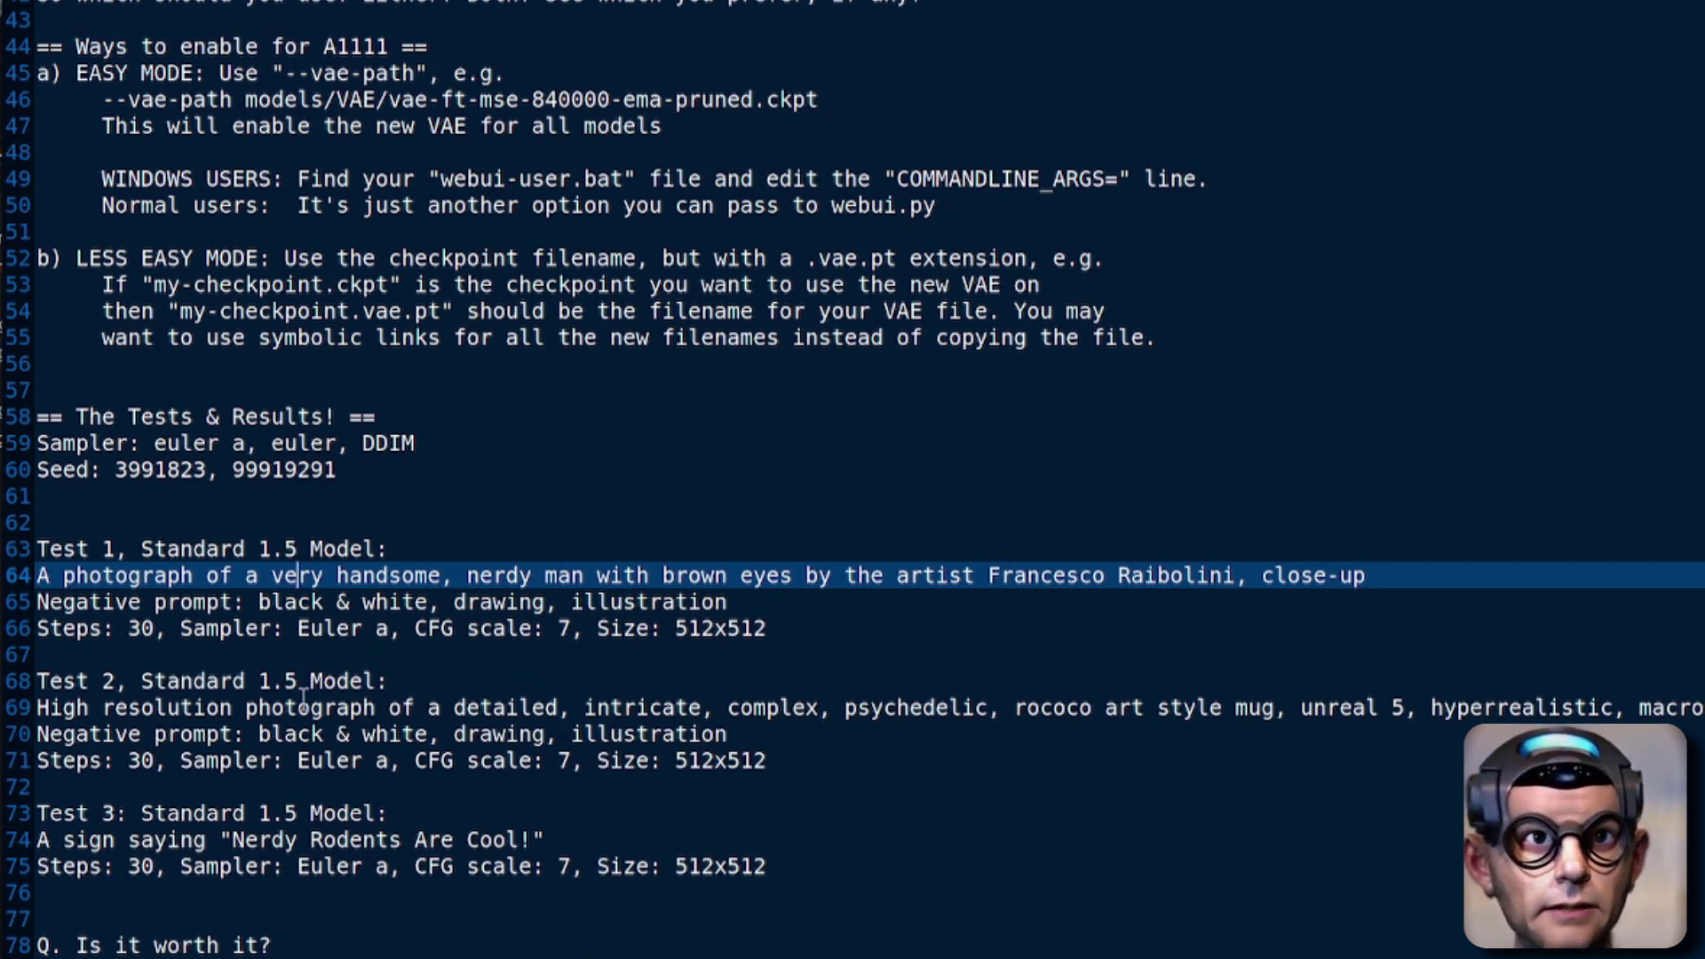
pyautogui.click(203, 685)
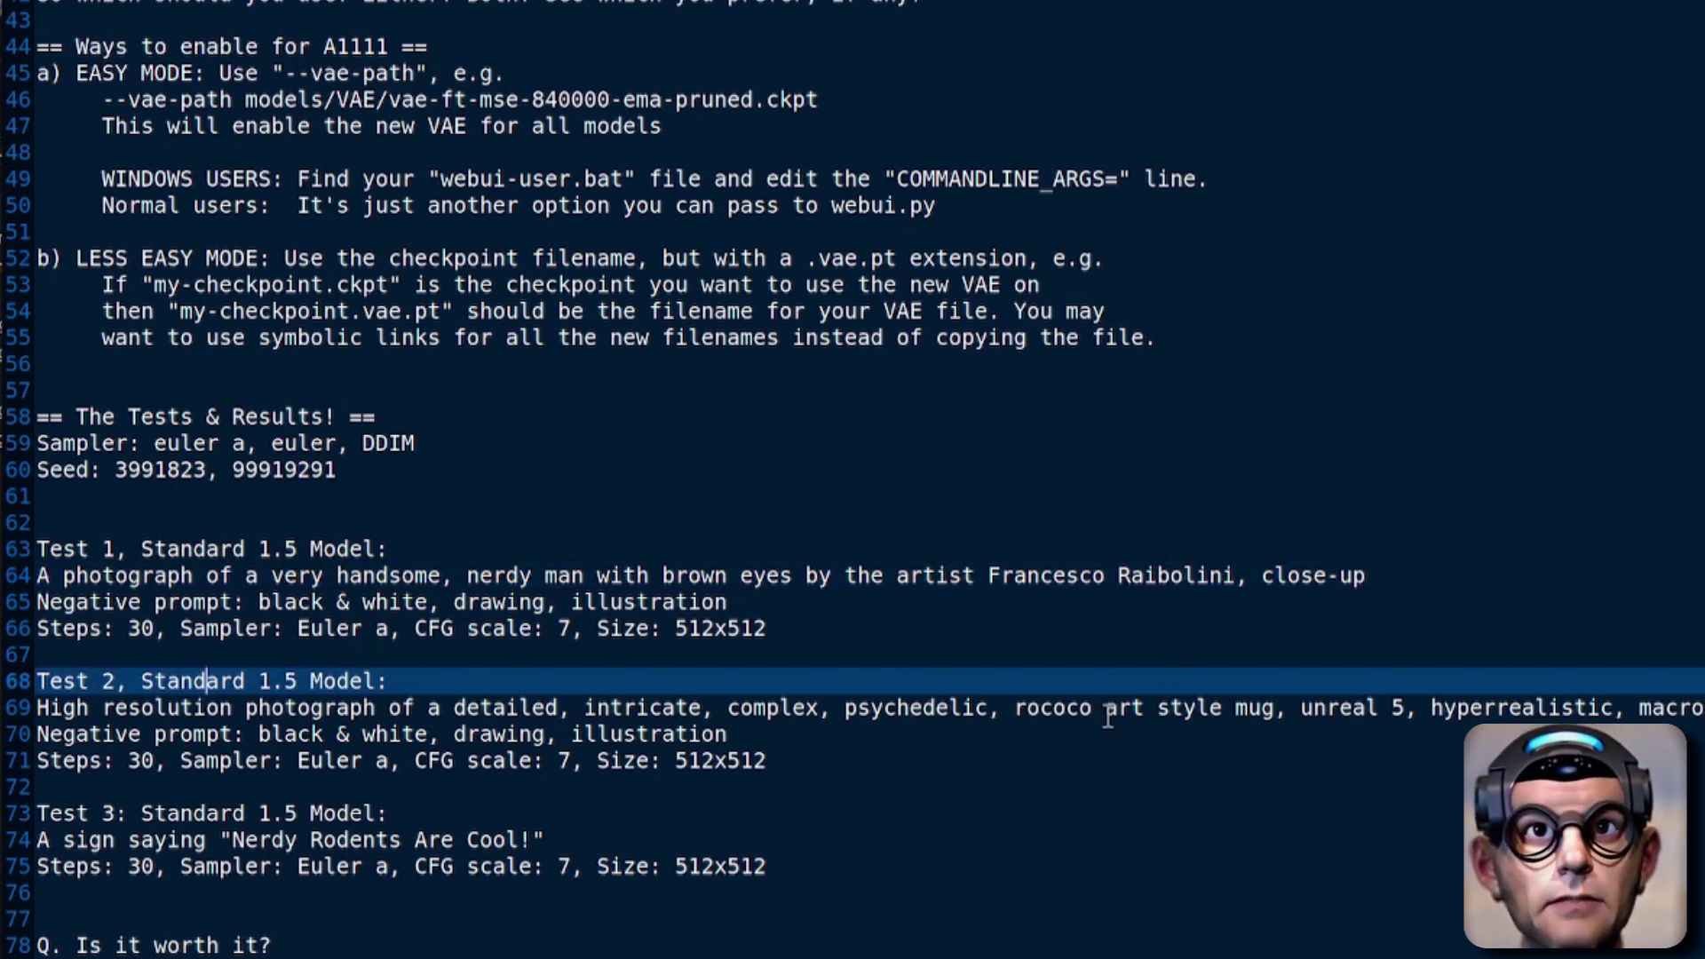
pyautogui.click(936, 708)
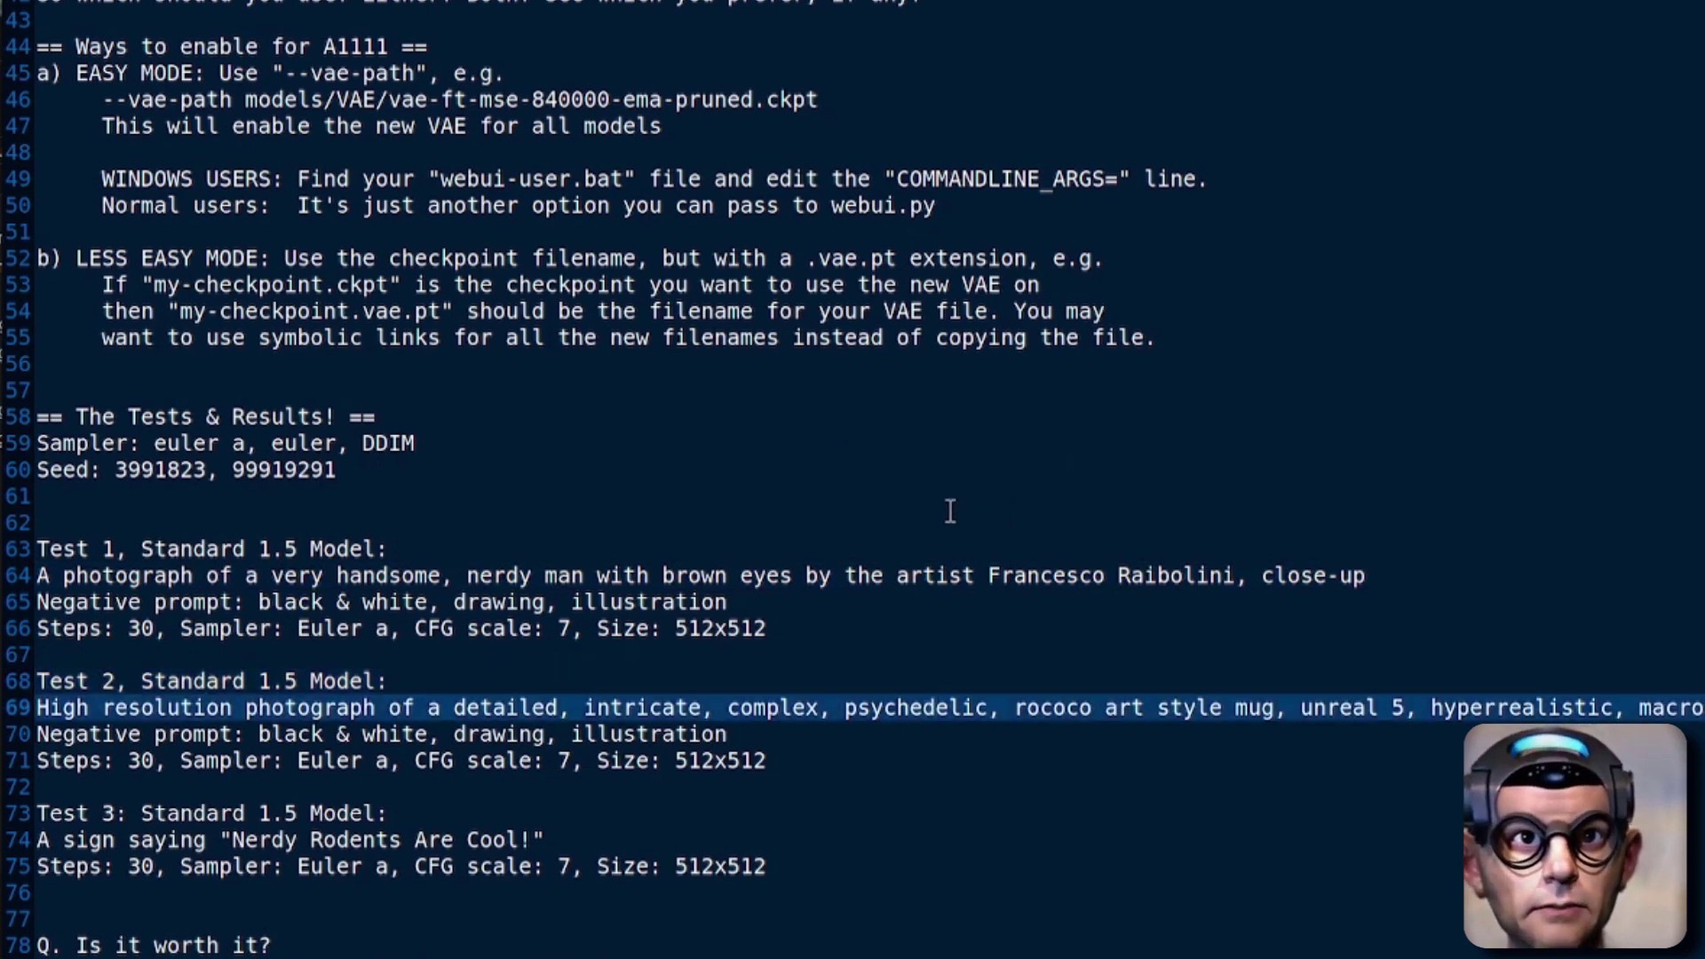
pyautogui.doubleClick(282, 839)
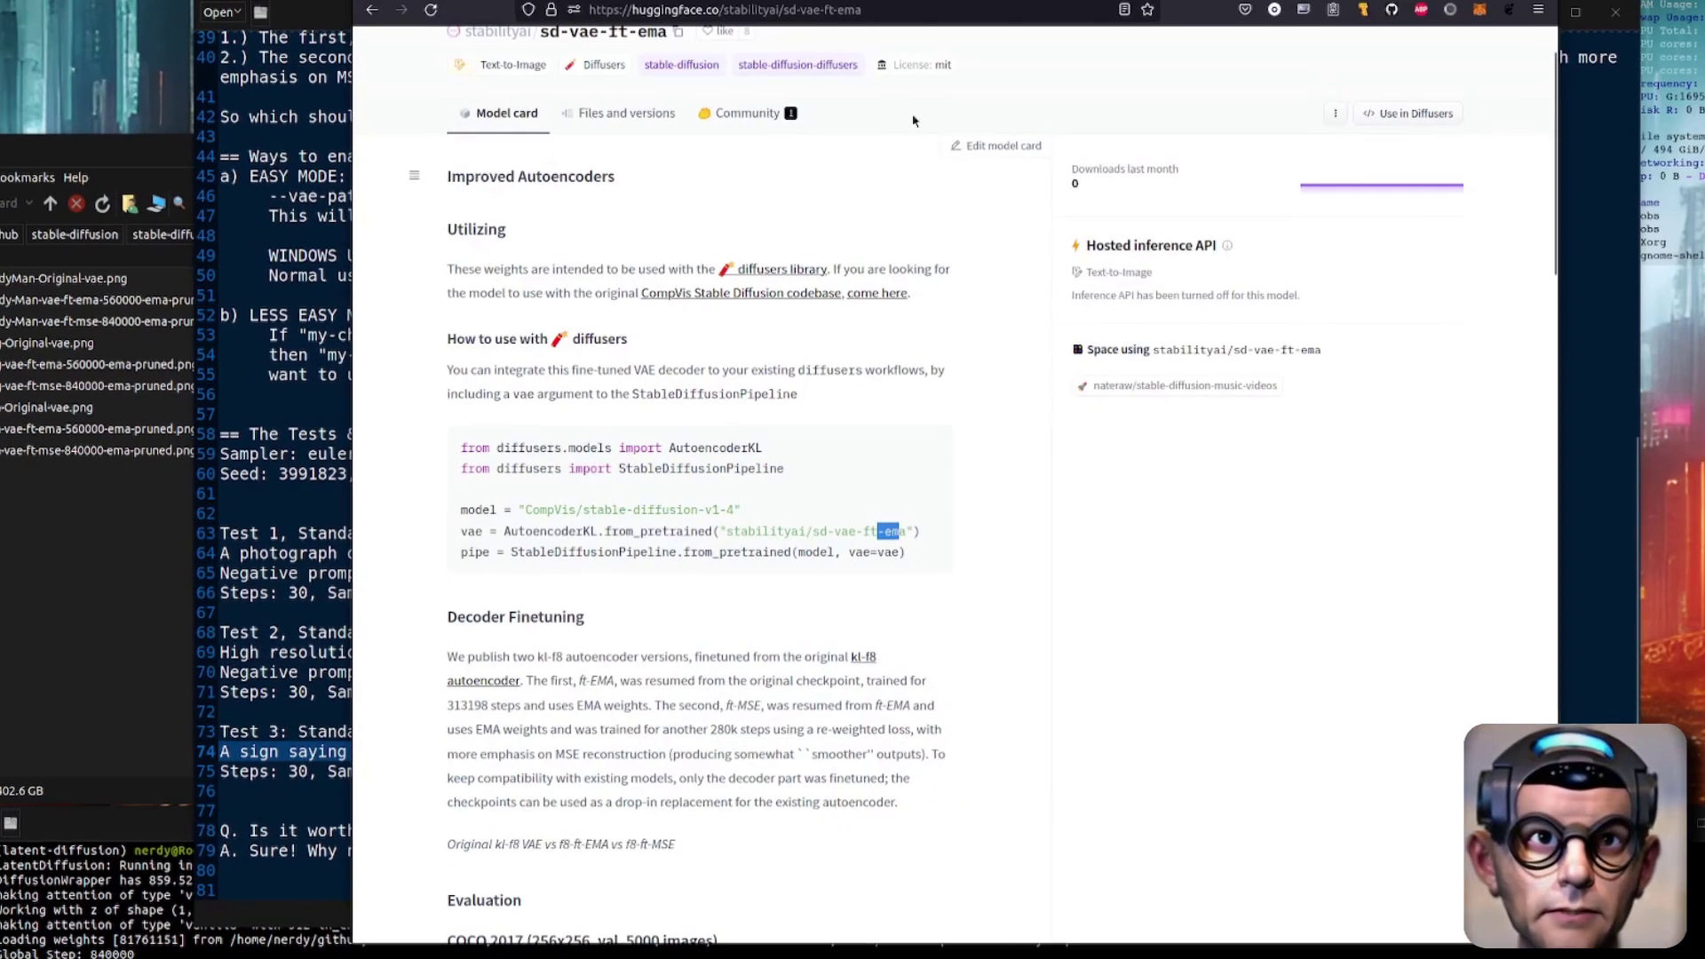
# Look over the evaluation tables and the ft-EMA, ft-MSE and original image comparisons on the sd-vae-ft-ema model card
pyautogui.scroll(-5, 1090, 421)
pyautogui.scroll(-15, 1091, 421)
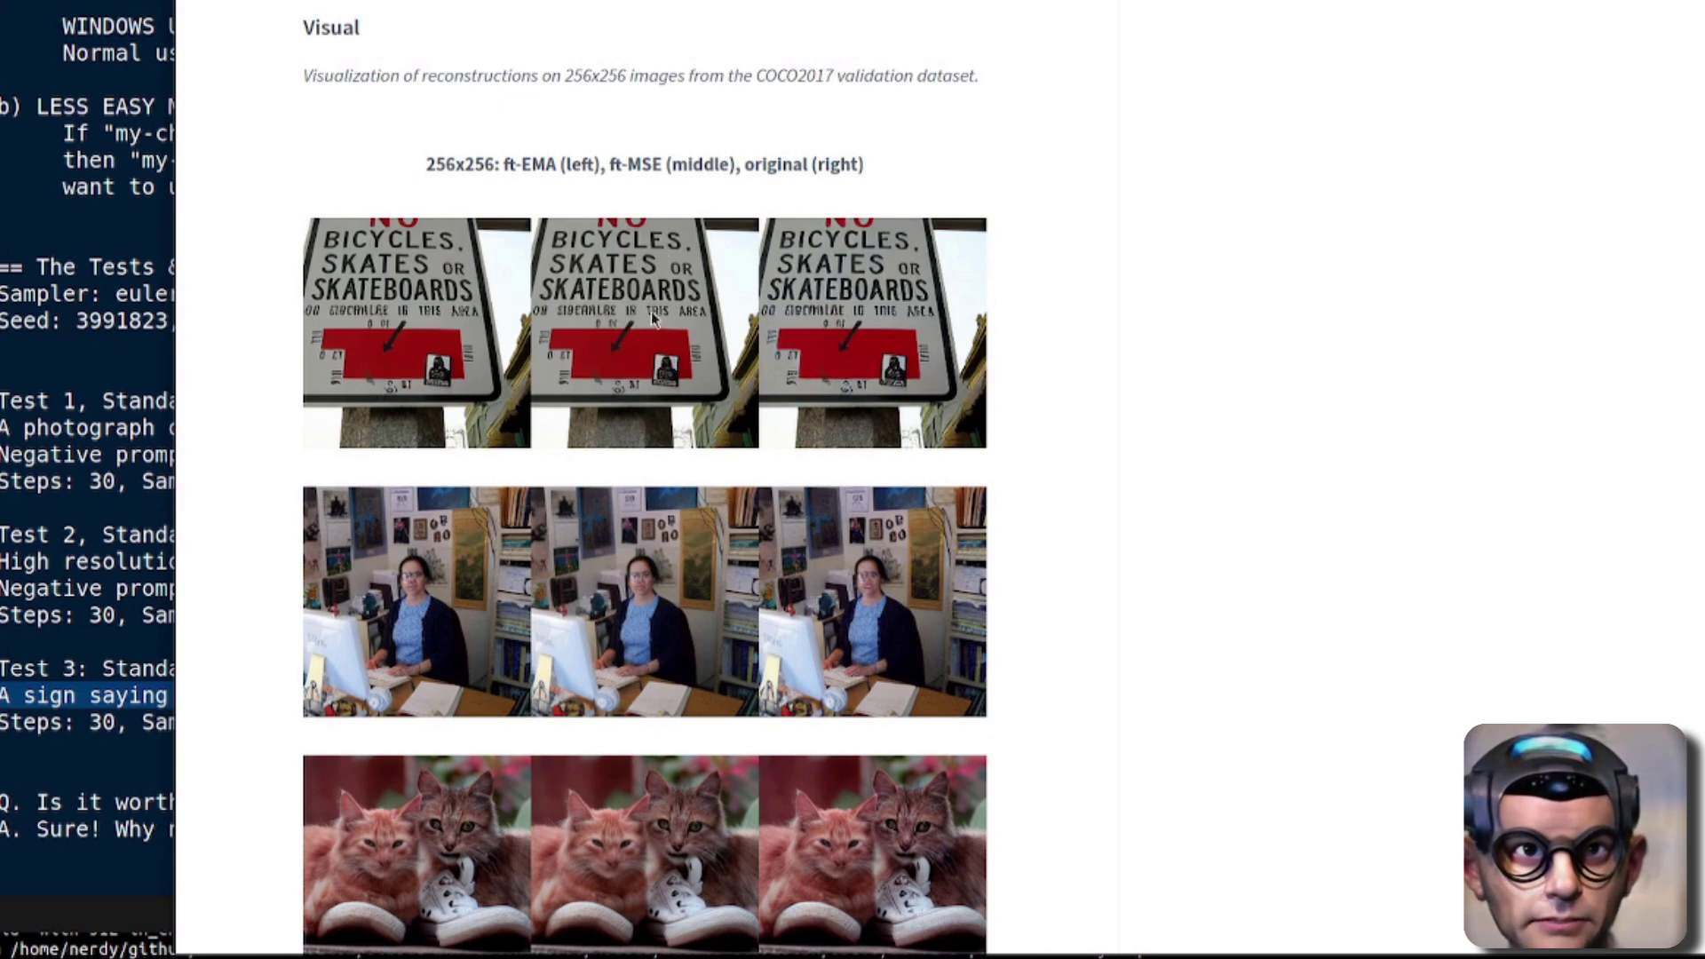
pyautogui.scroll(-12, 613, 477)
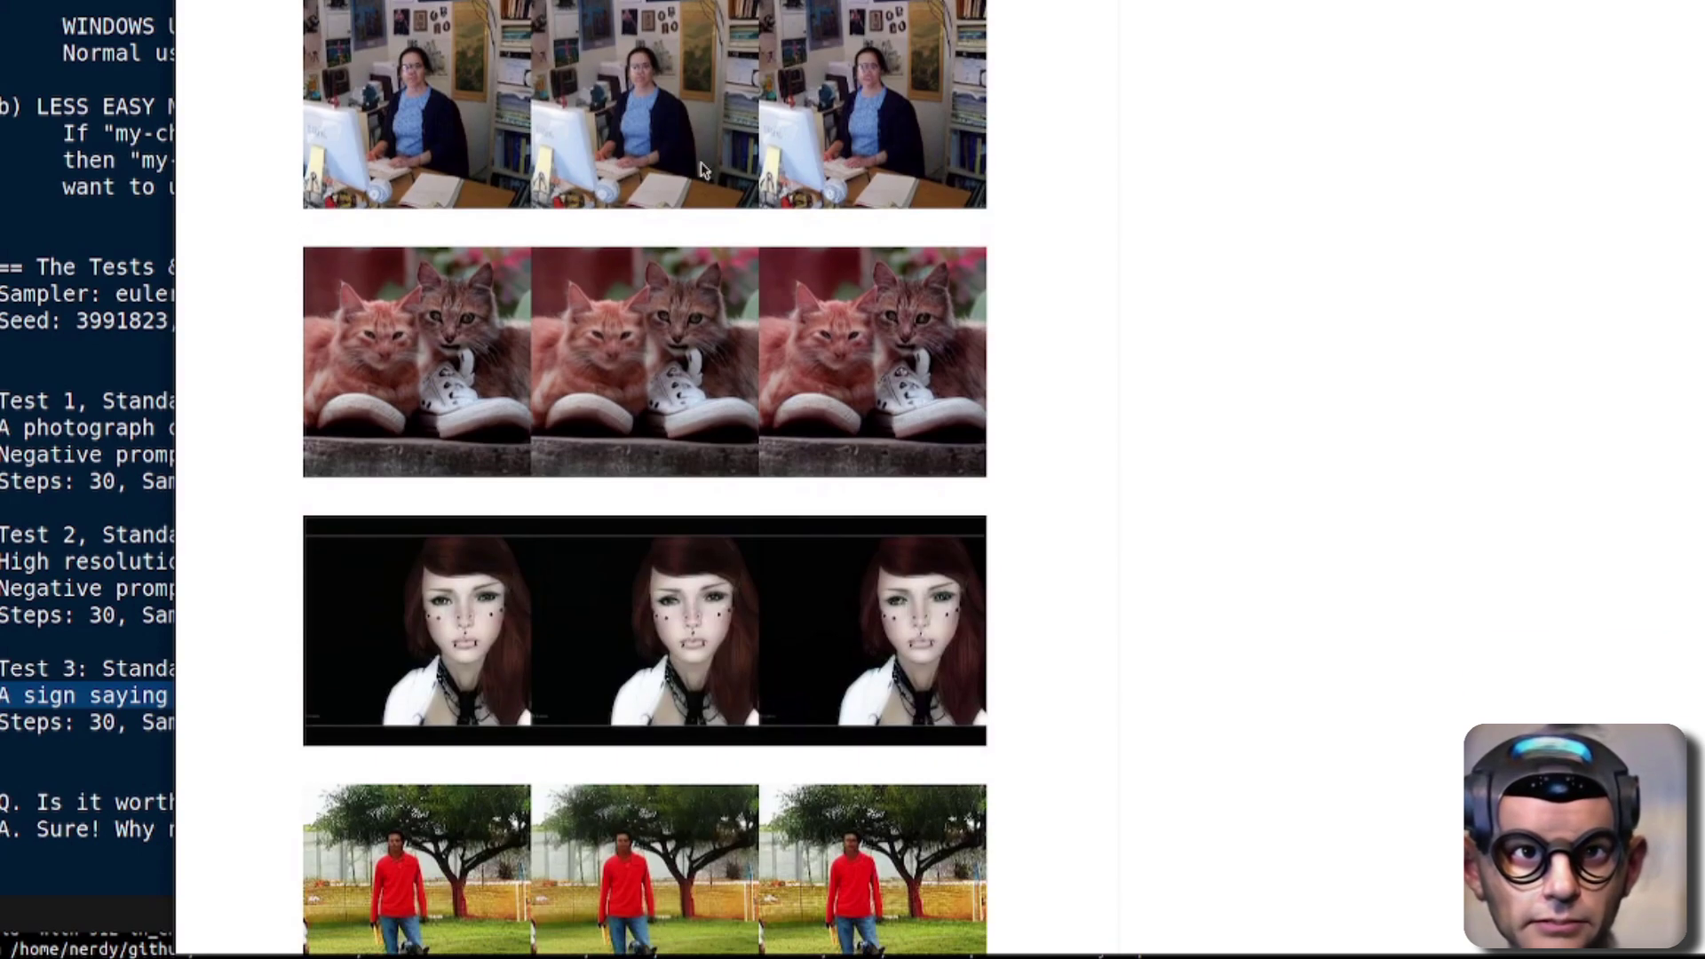
pyautogui.scroll(15, 681, 591)
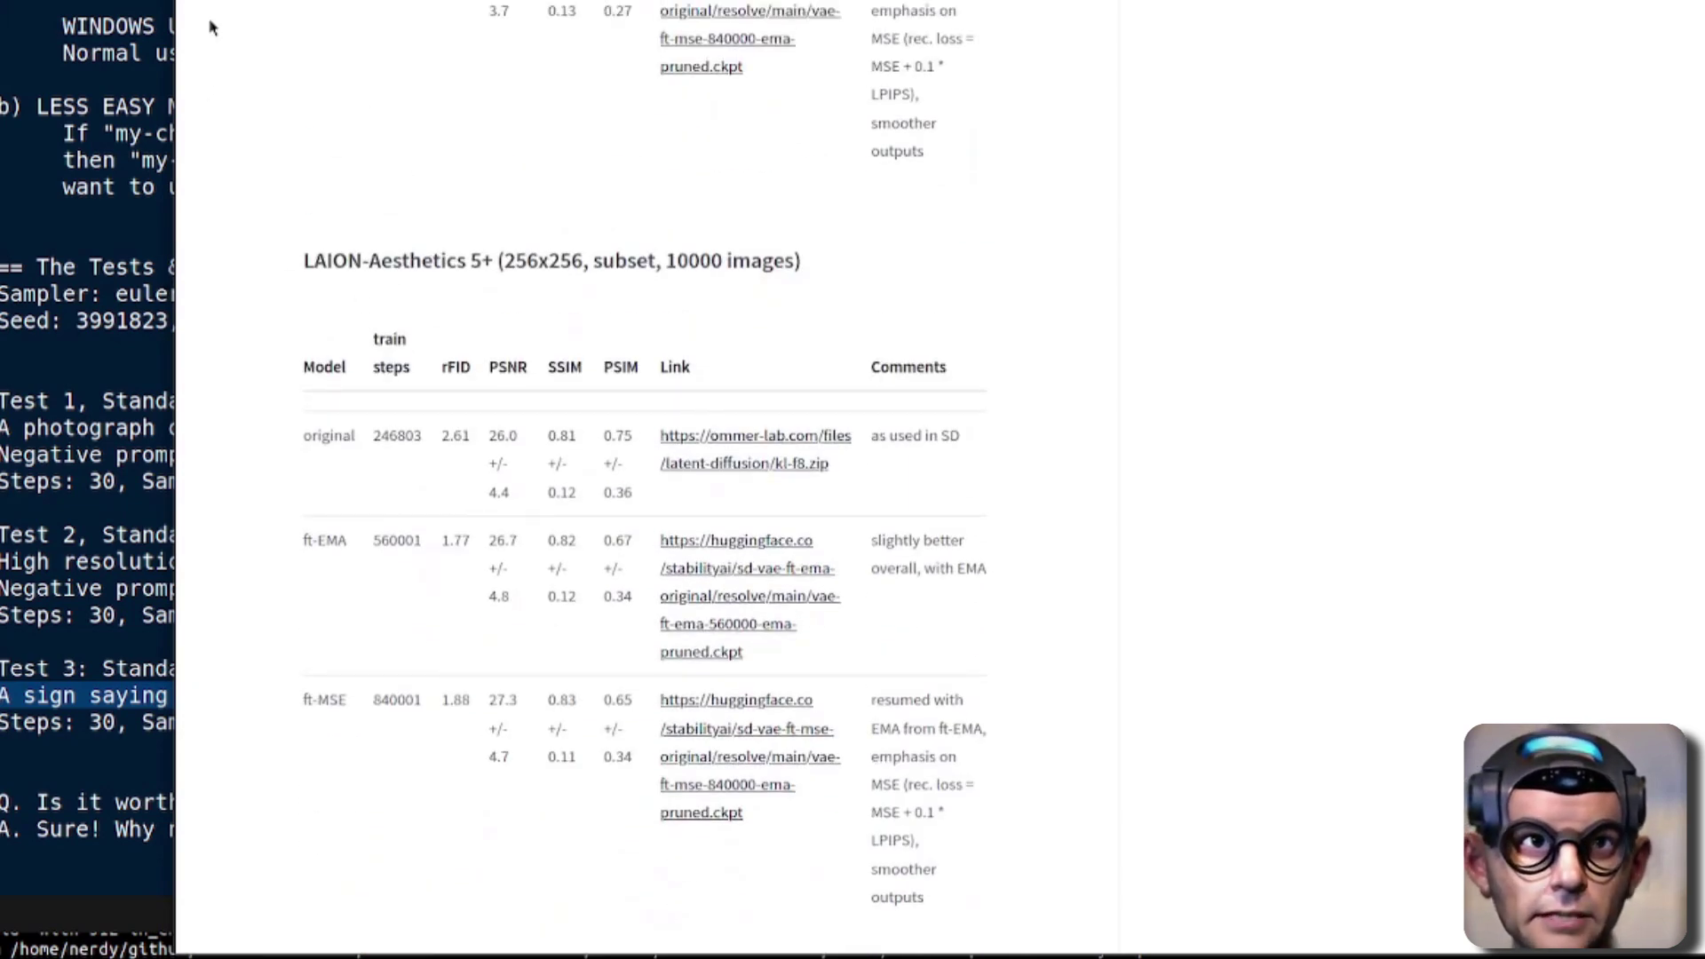
# Open xy_grid-0000-NerdyMan-Original-vae.png and compare it with the xy_grid-0001-Nerdy-Man-vae-ft-ema-560000-ema-pruned.png grid
pyautogui.click(98, 241)
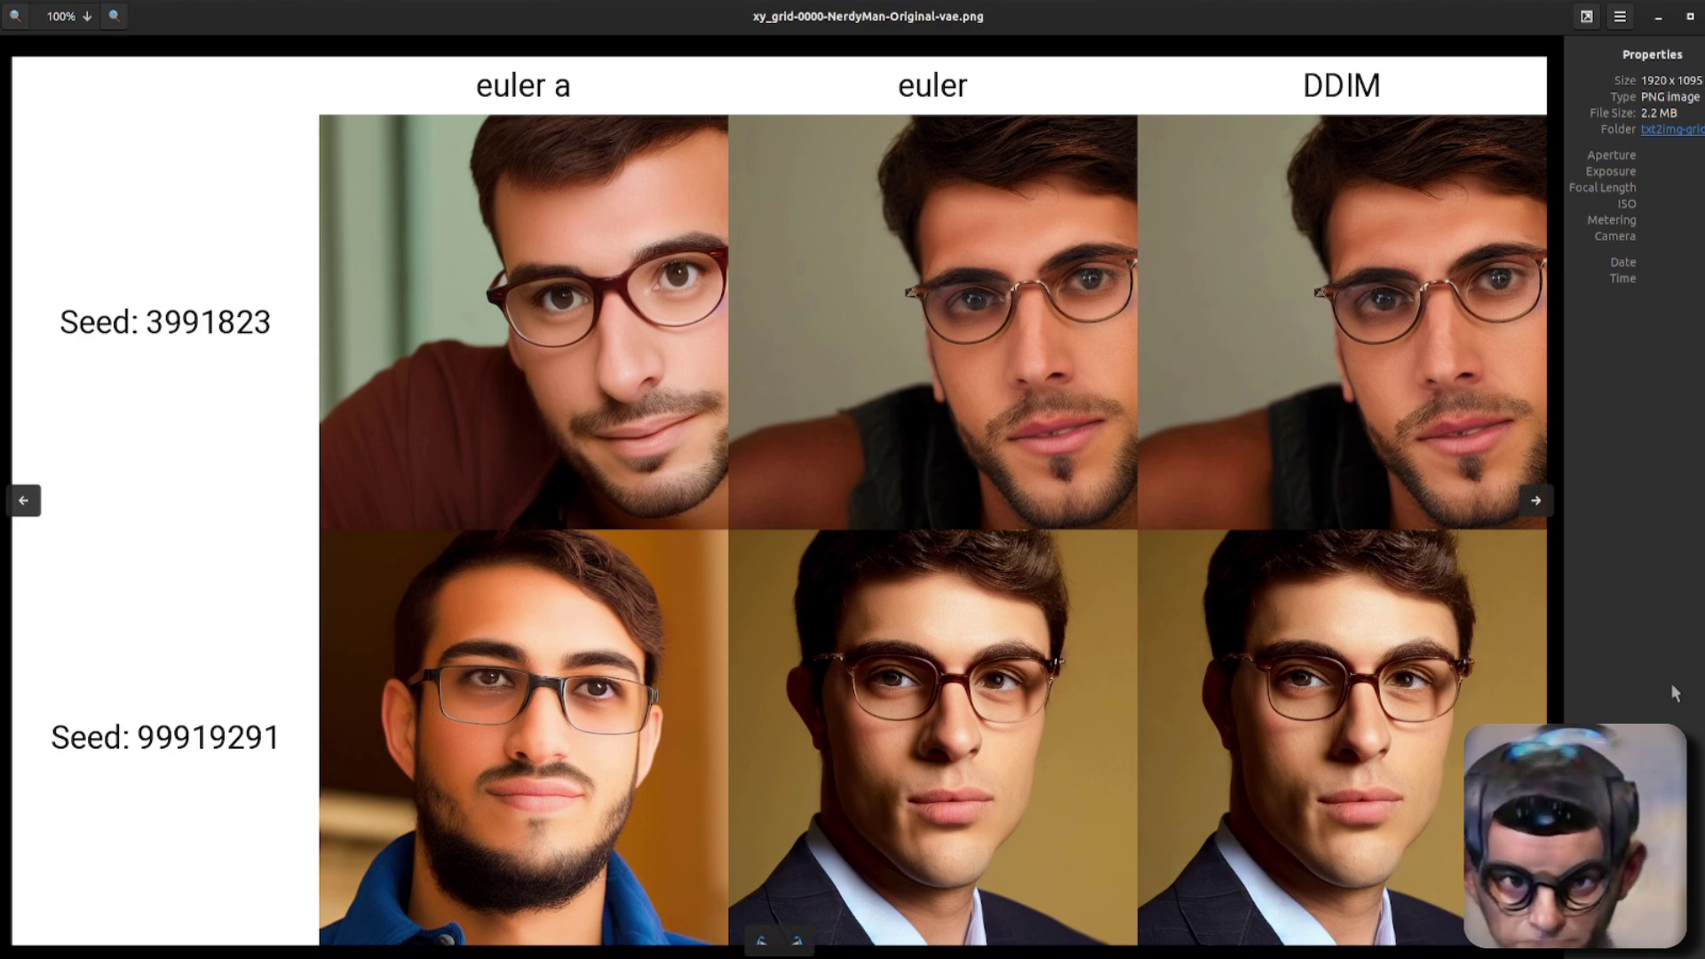
pyautogui.press('Right')
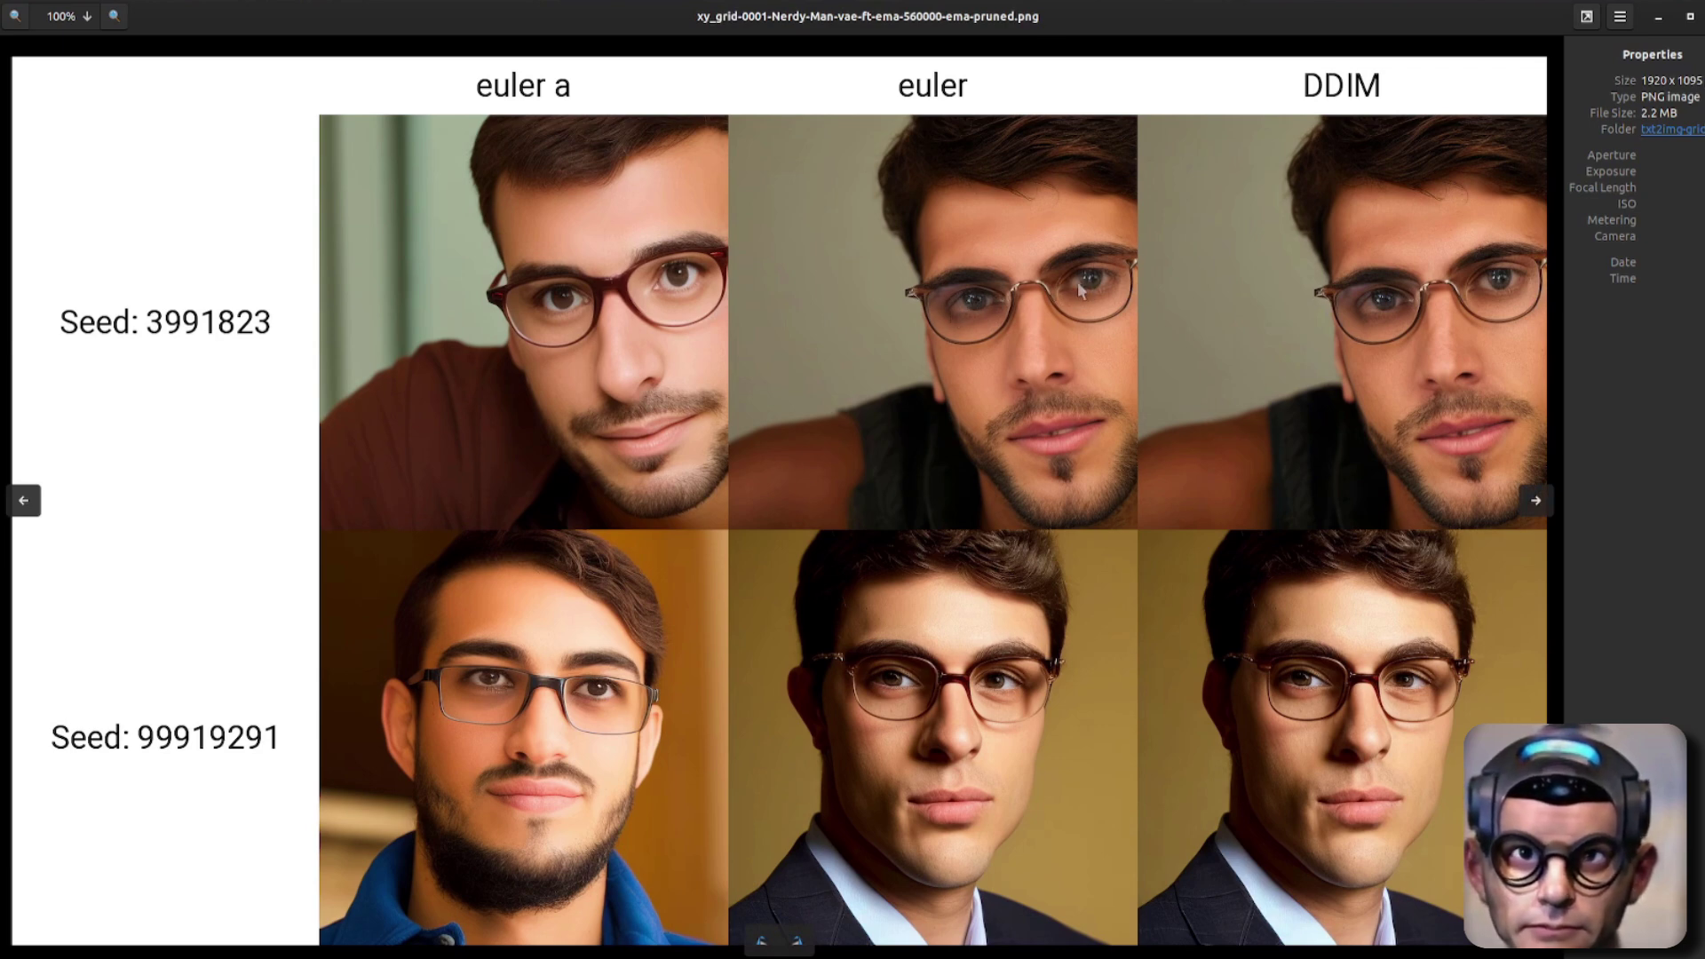
pyautogui.press('Left')
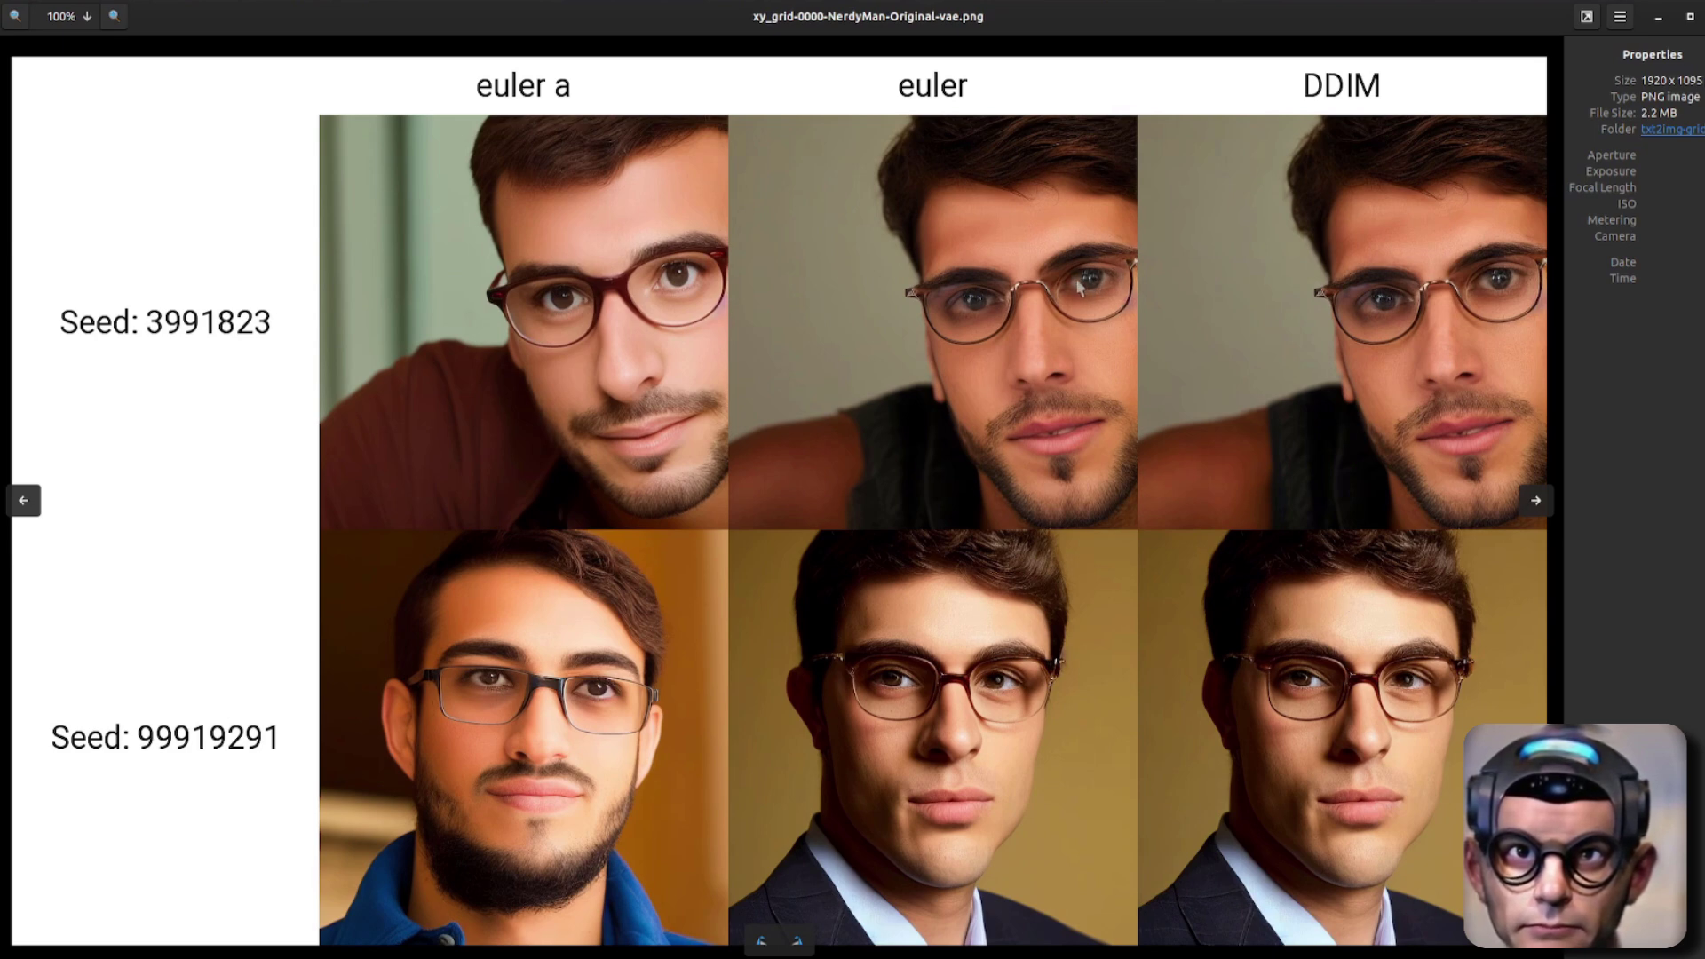
# Alternate between the original-VAE and ft-EMA nerdy man grids to compare the eyes for seed 3991823
pyautogui.press('Right')
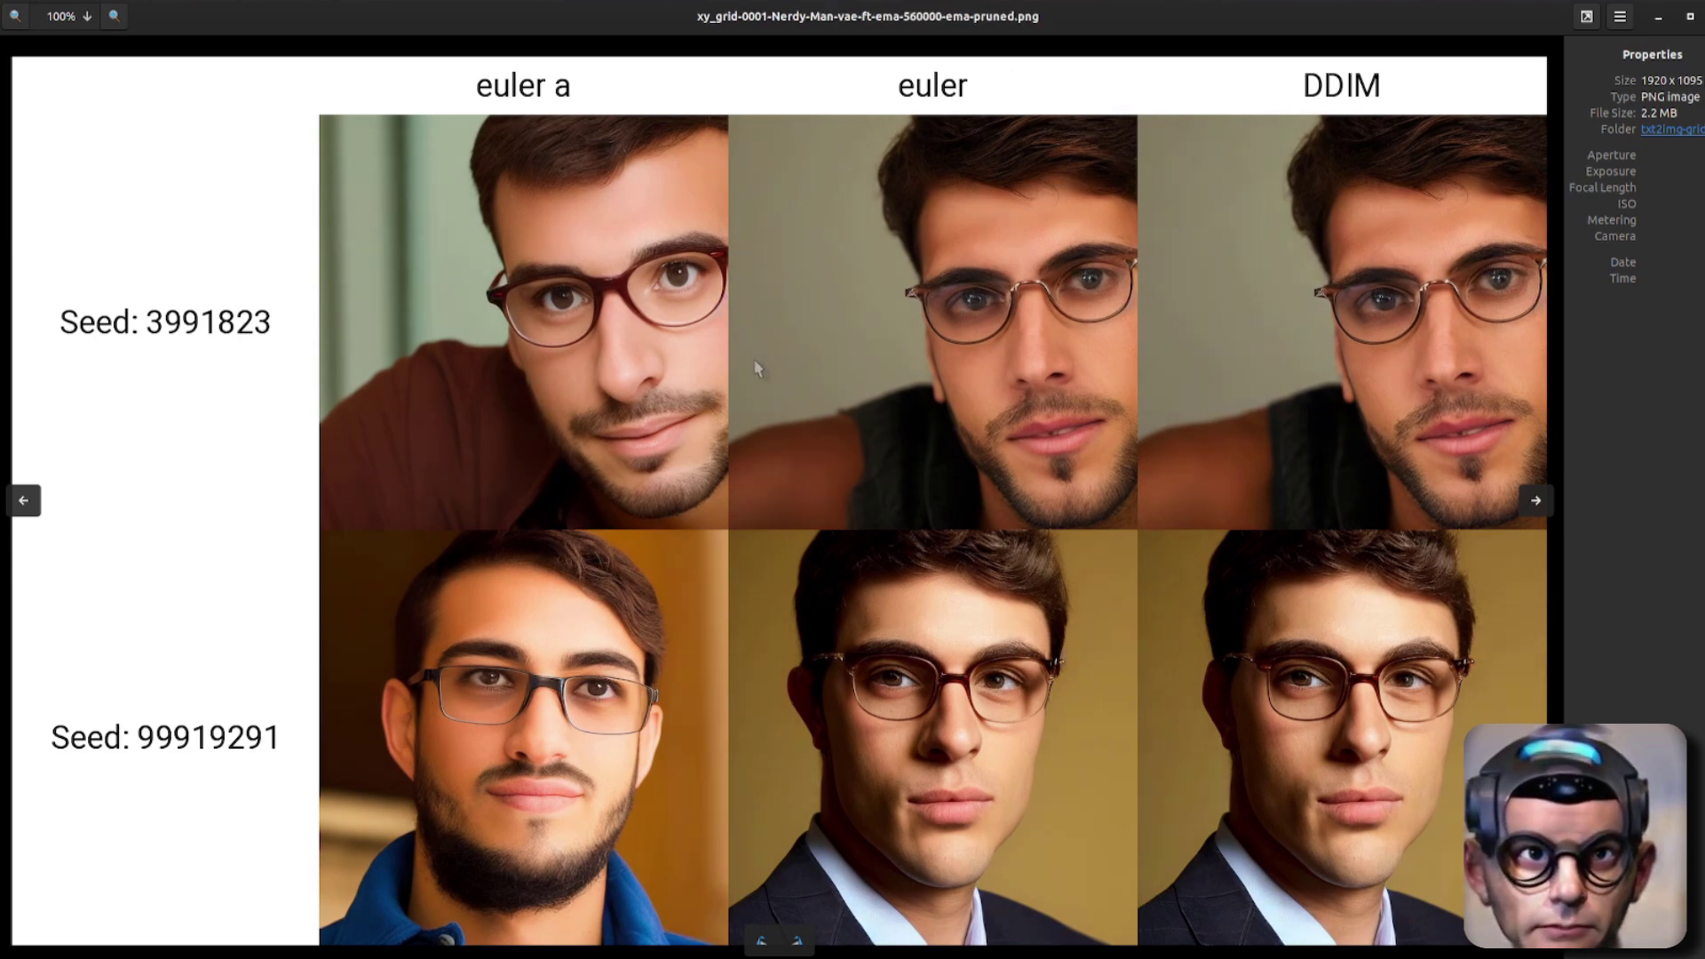
pyautogui.press('Left')
pyautogui.press('Right')
pyautogui.press('Left')
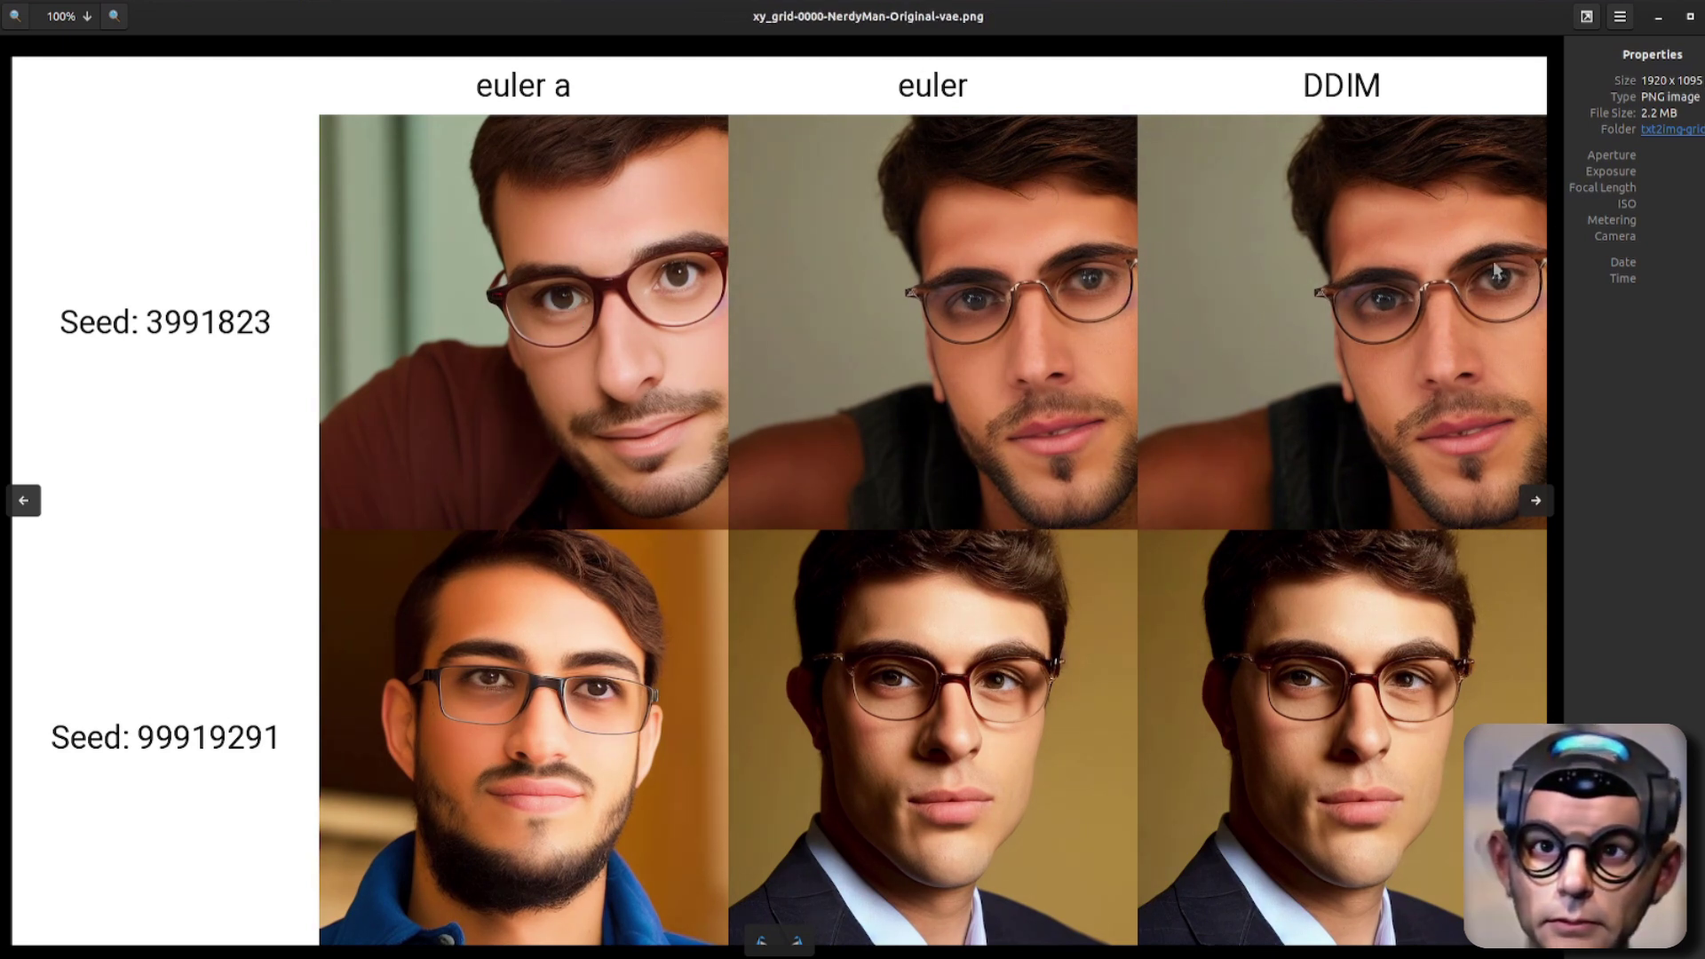
pyautogui.press('Right')
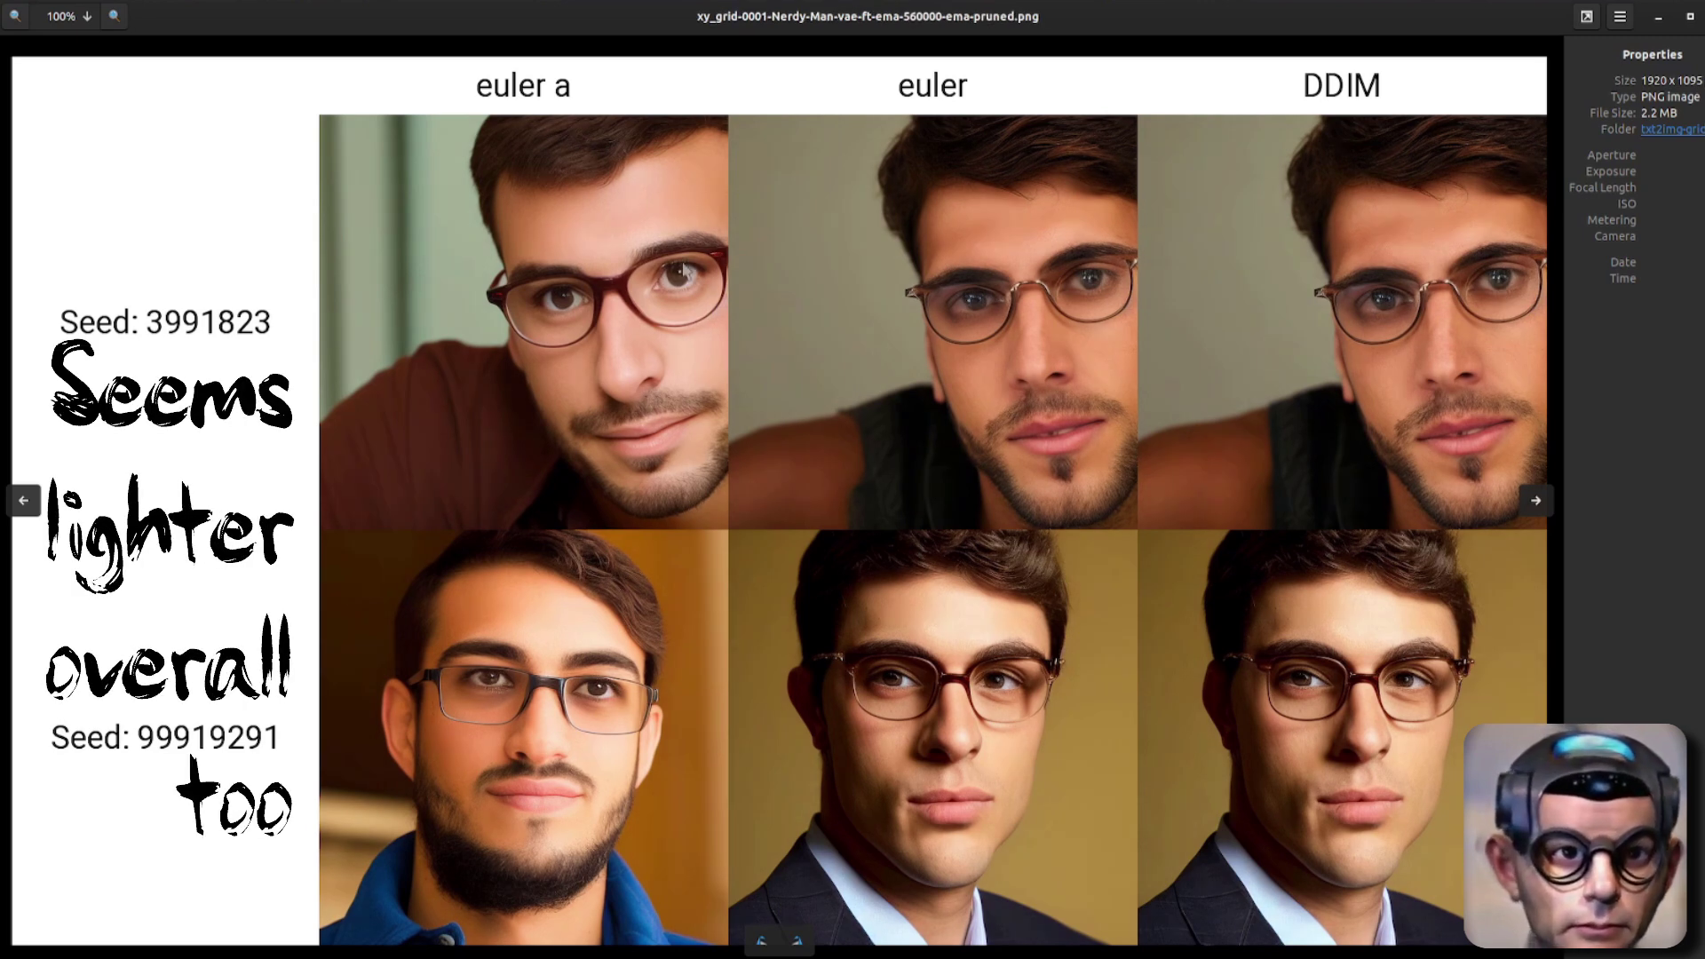
# Compare xy_grid-0002-Nerdy-Man-vae-ft-mse-840000-ema-pruned.png with the ft-EMA and original-VAE nerdy man grids, and close the image viewer
pyautogui.press('Right')
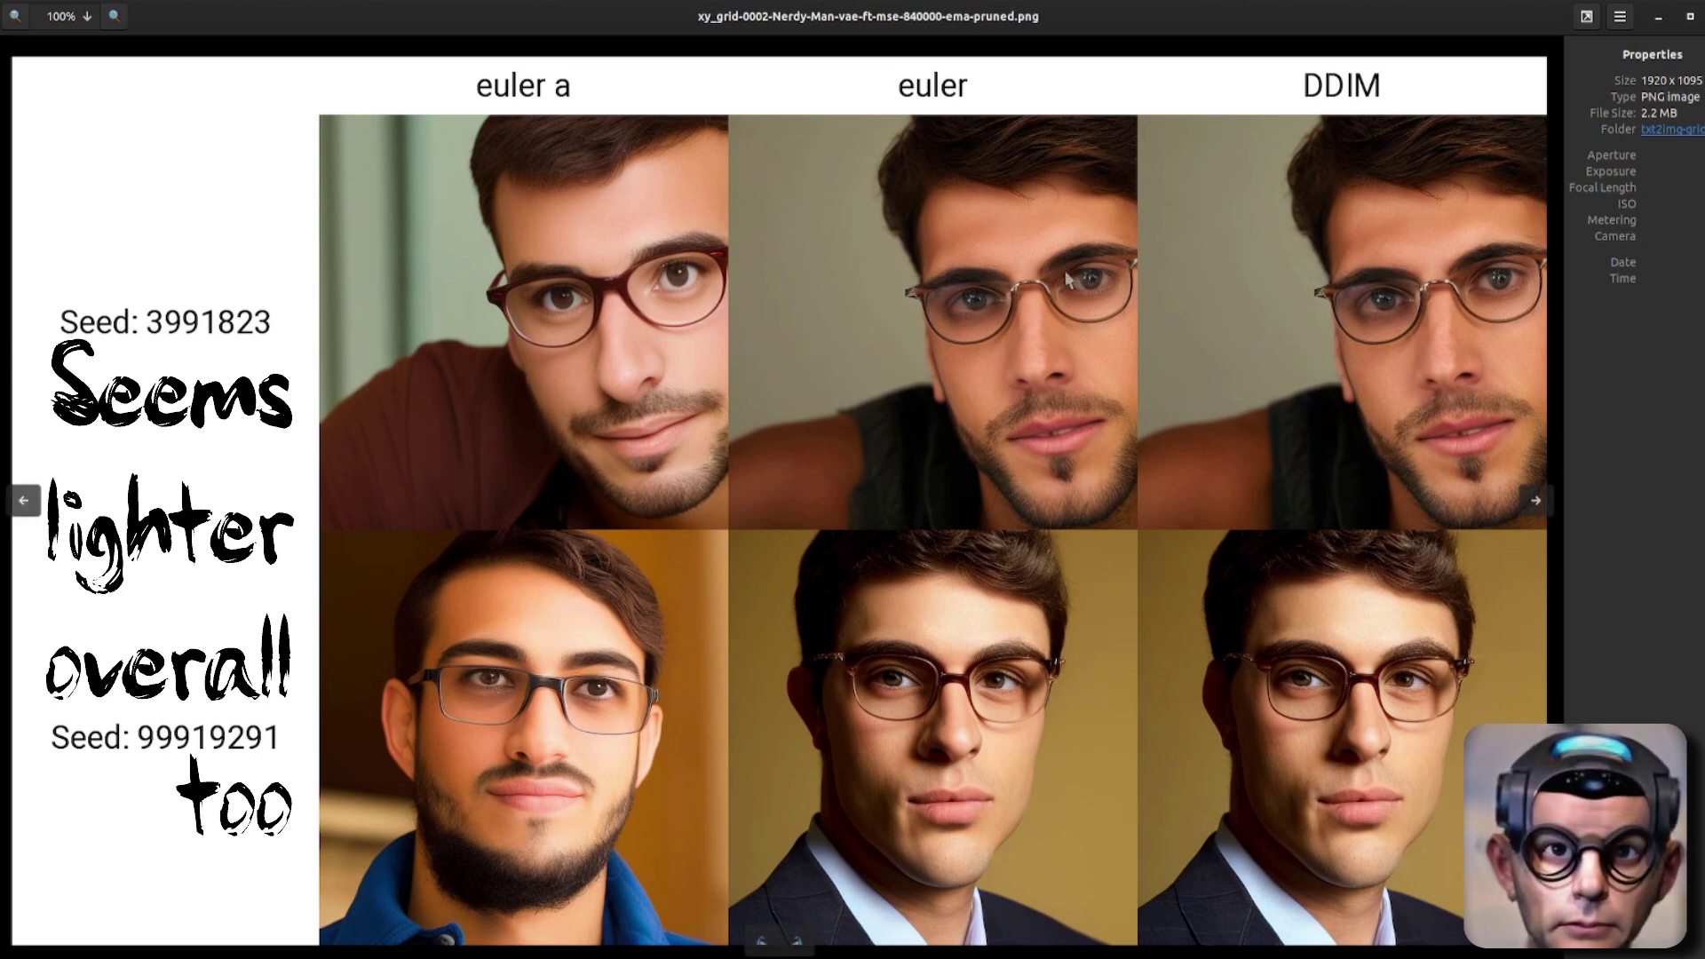
pyautogui.press('Left')
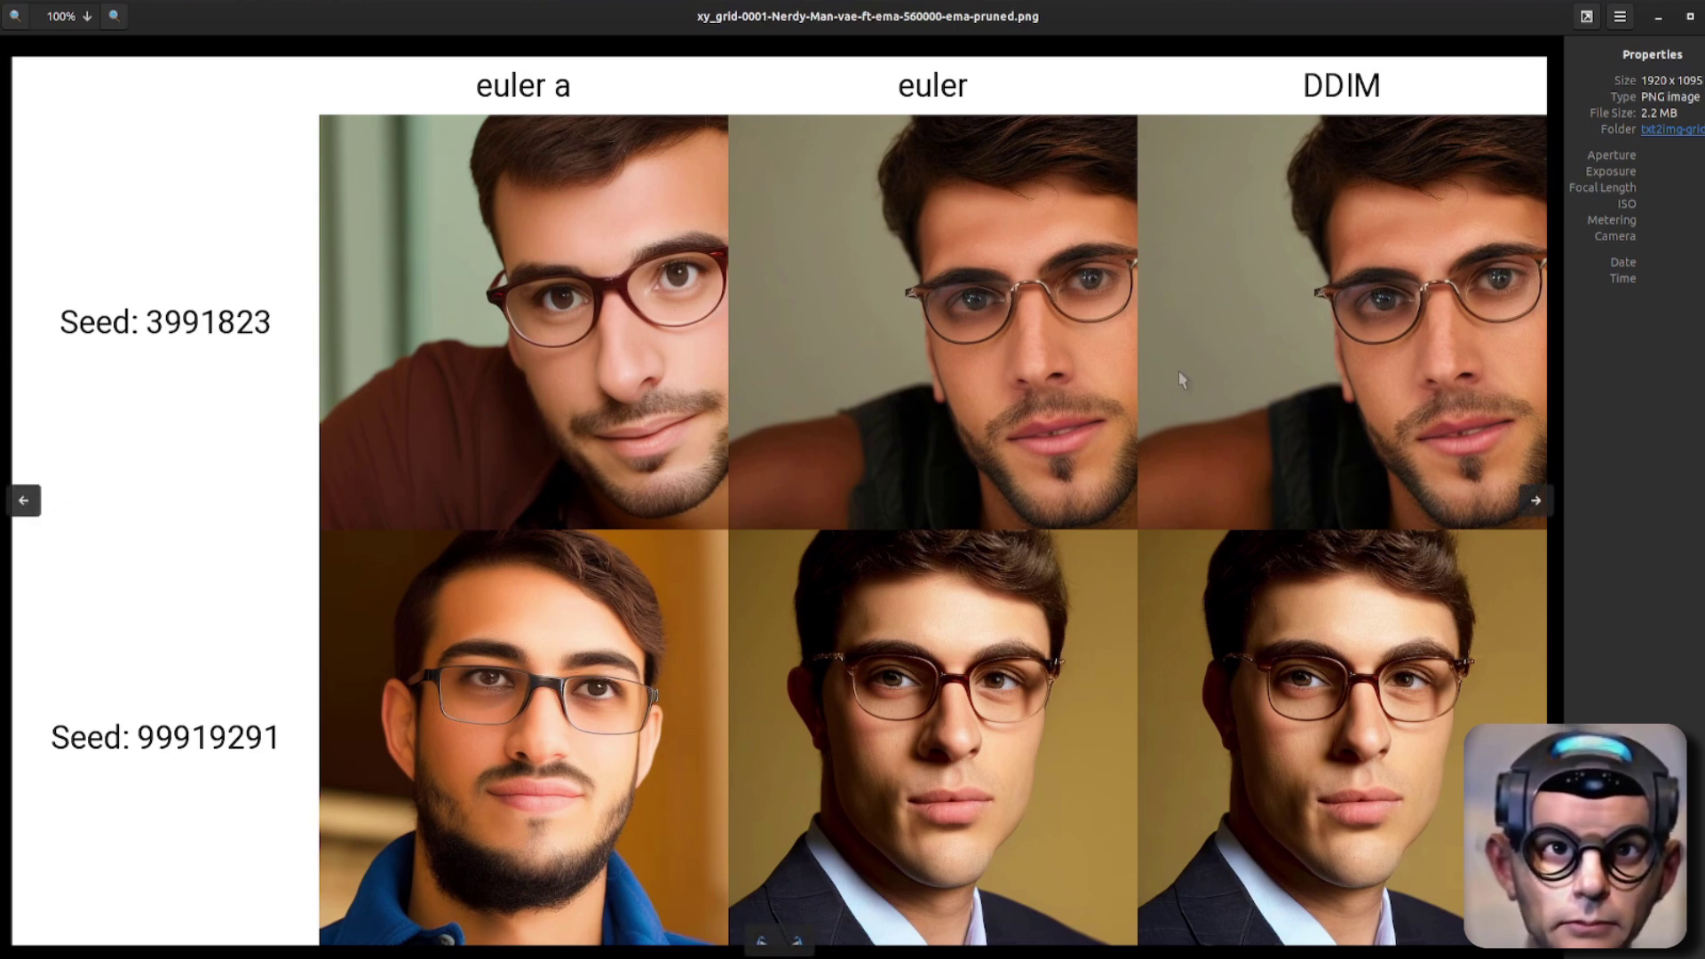
pyautogui.press('Right')
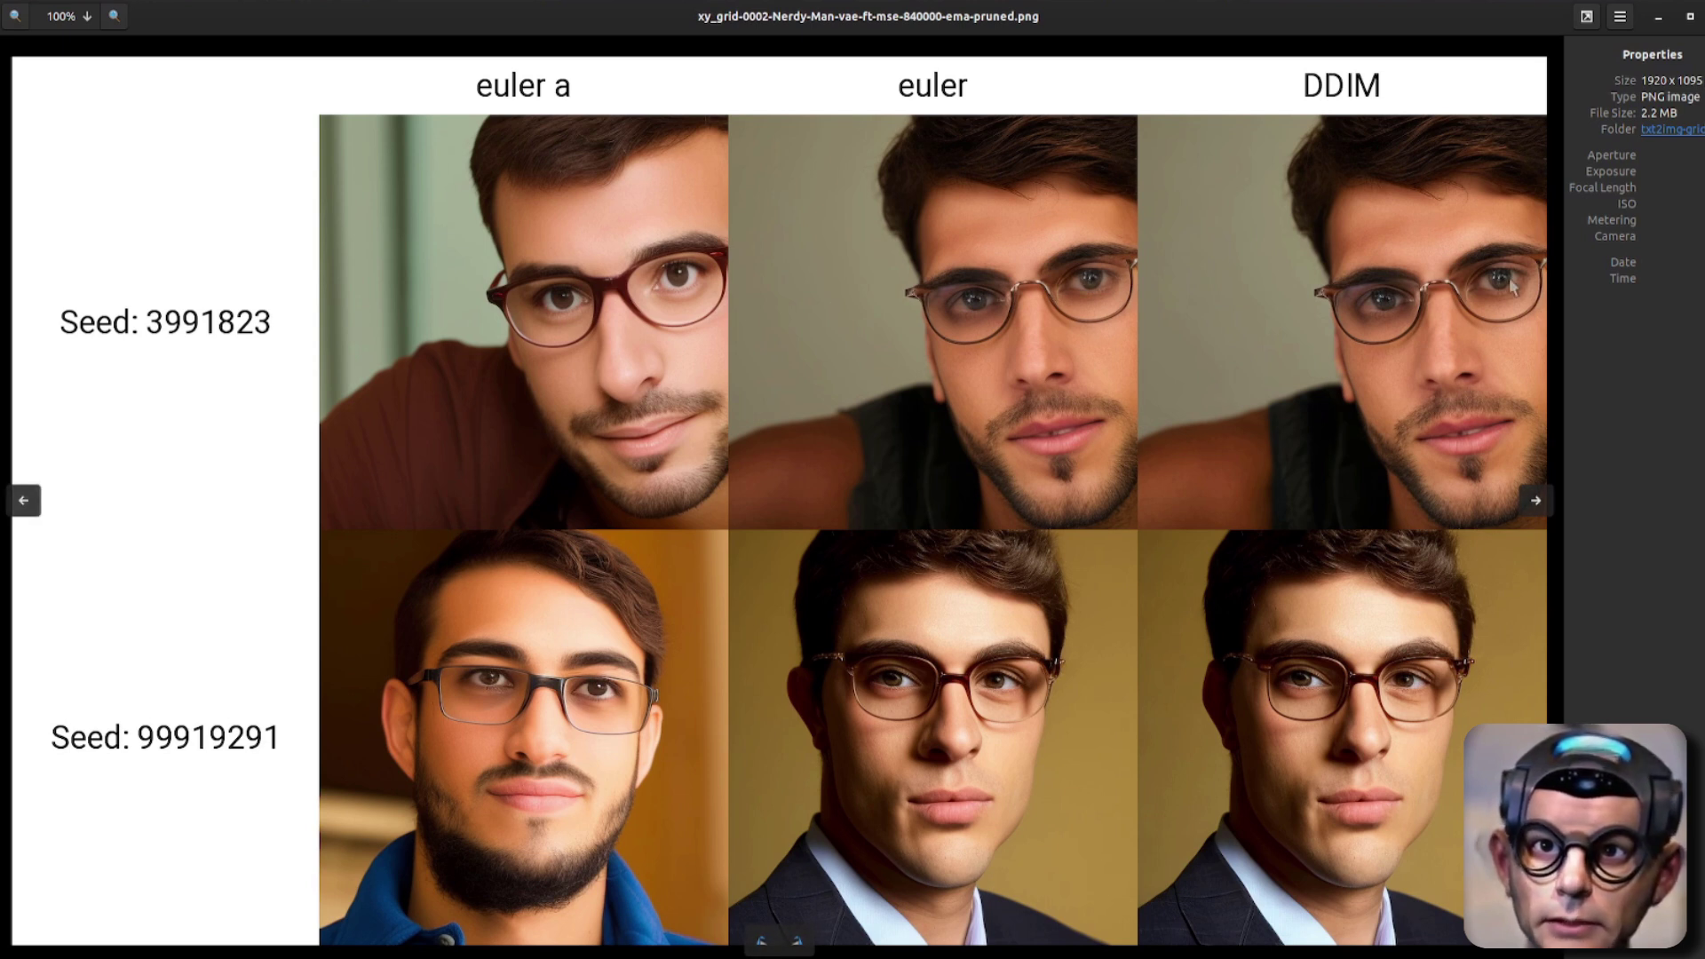
pyautogui.press('Left')
pyautogui.press('Left')
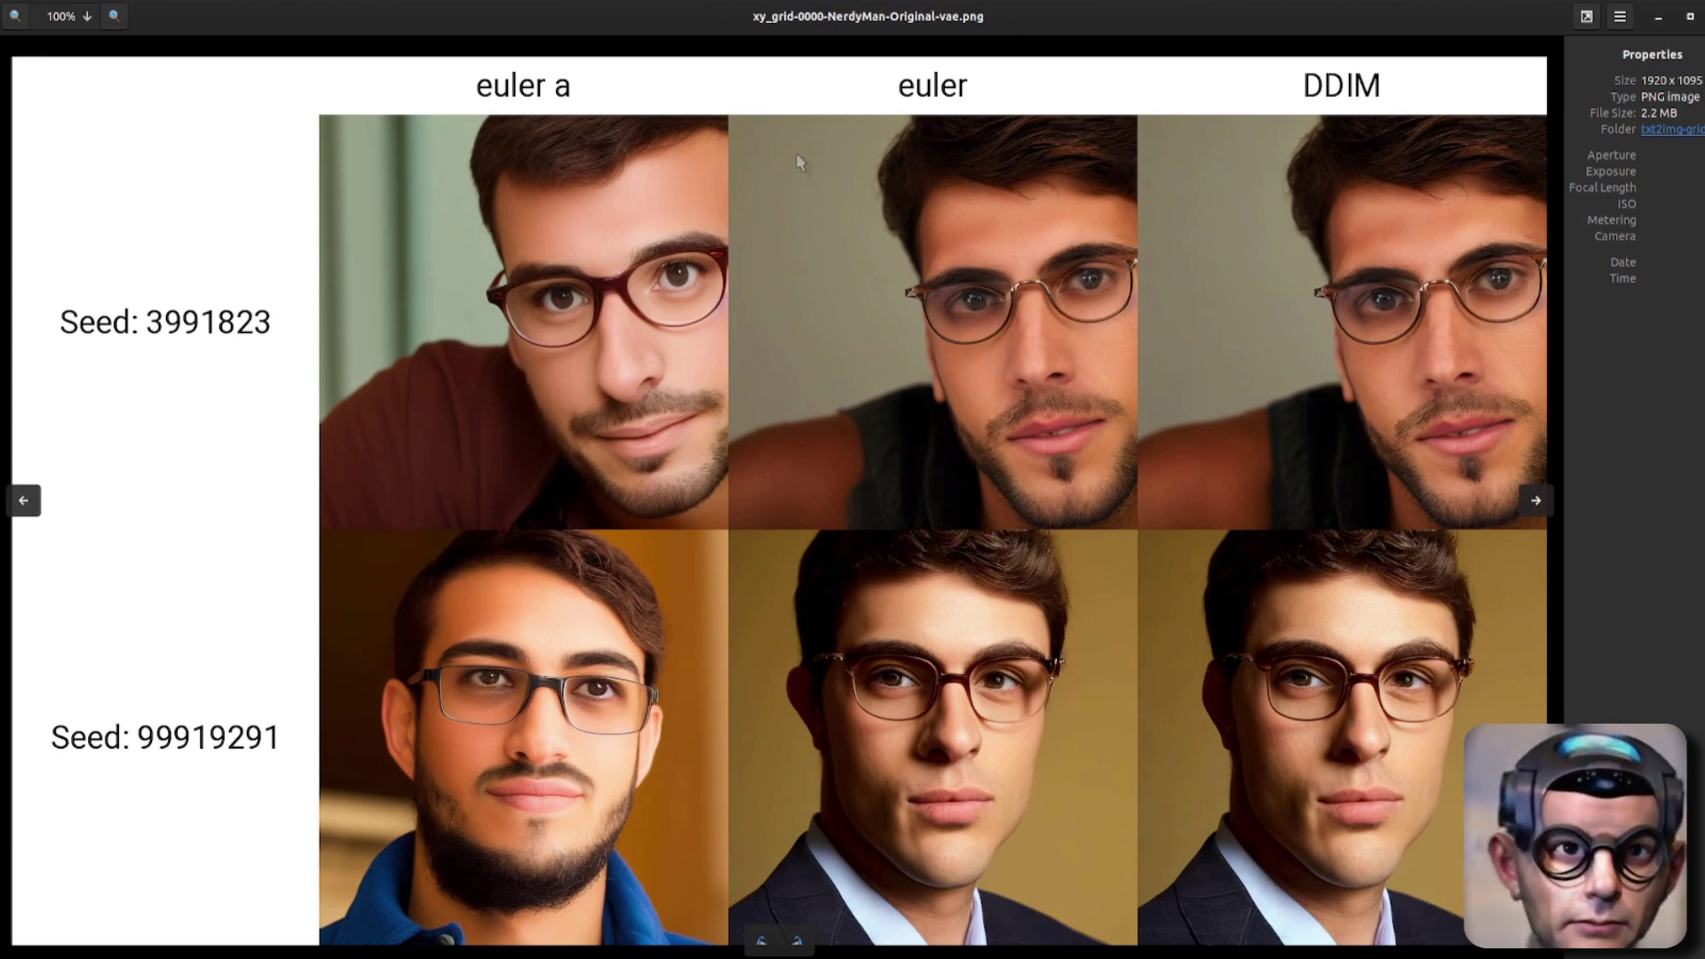
pyautogui.press('Right')
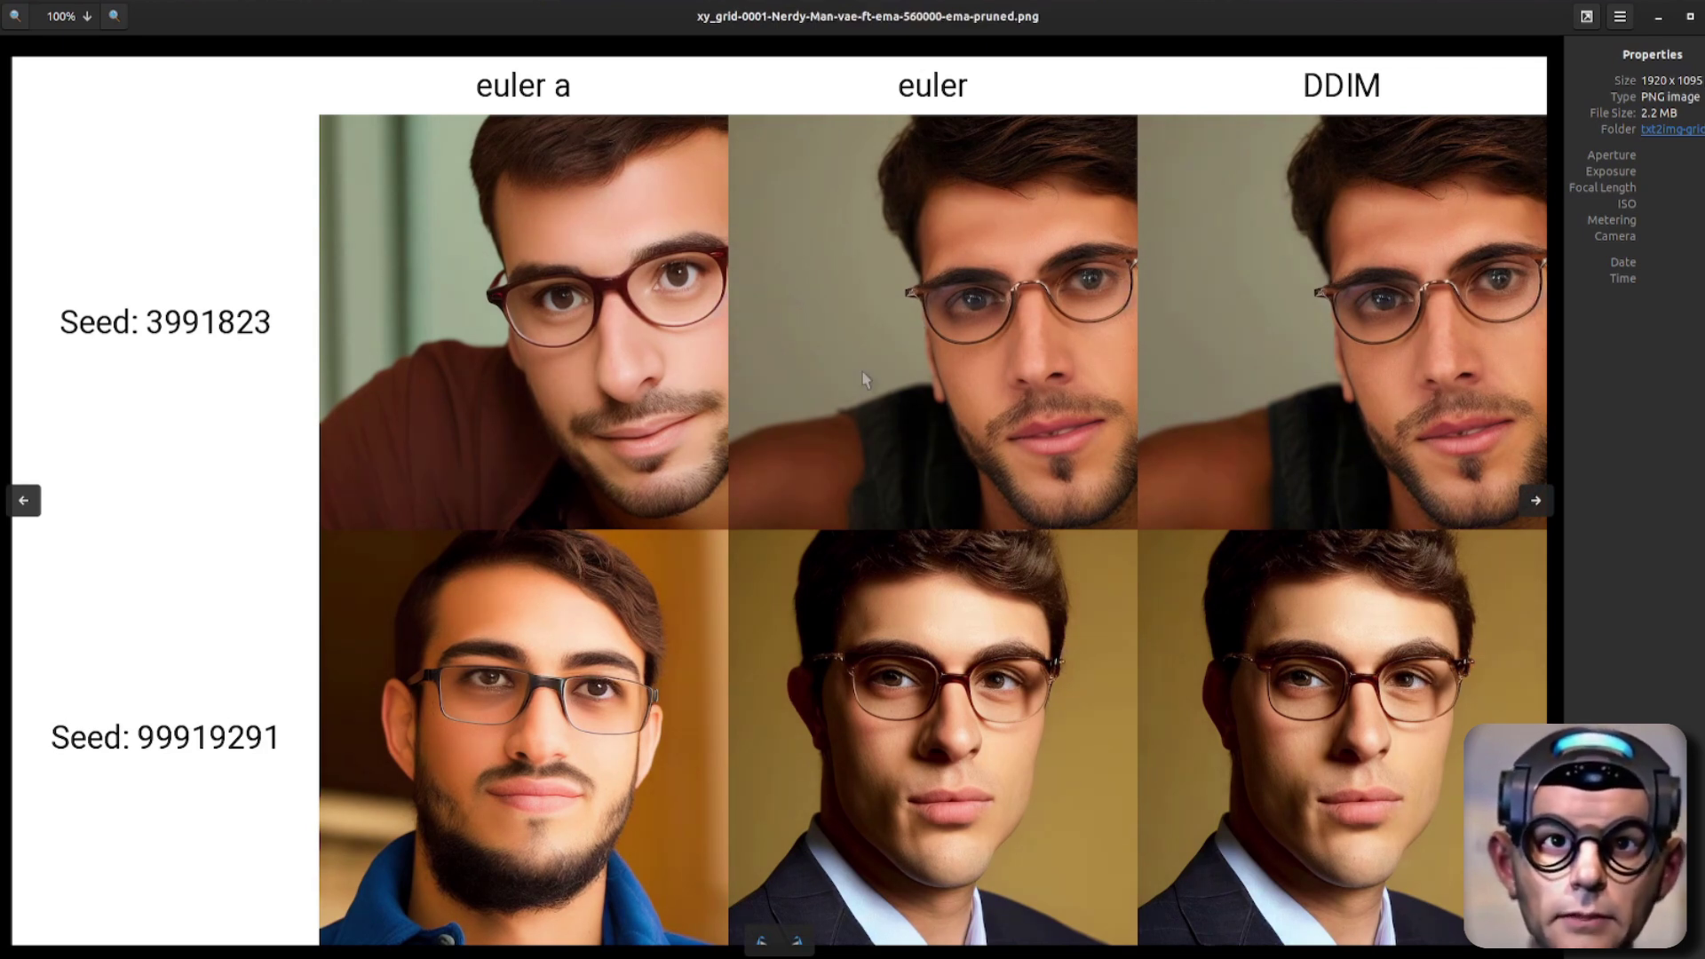
pyautogui.press('Right')
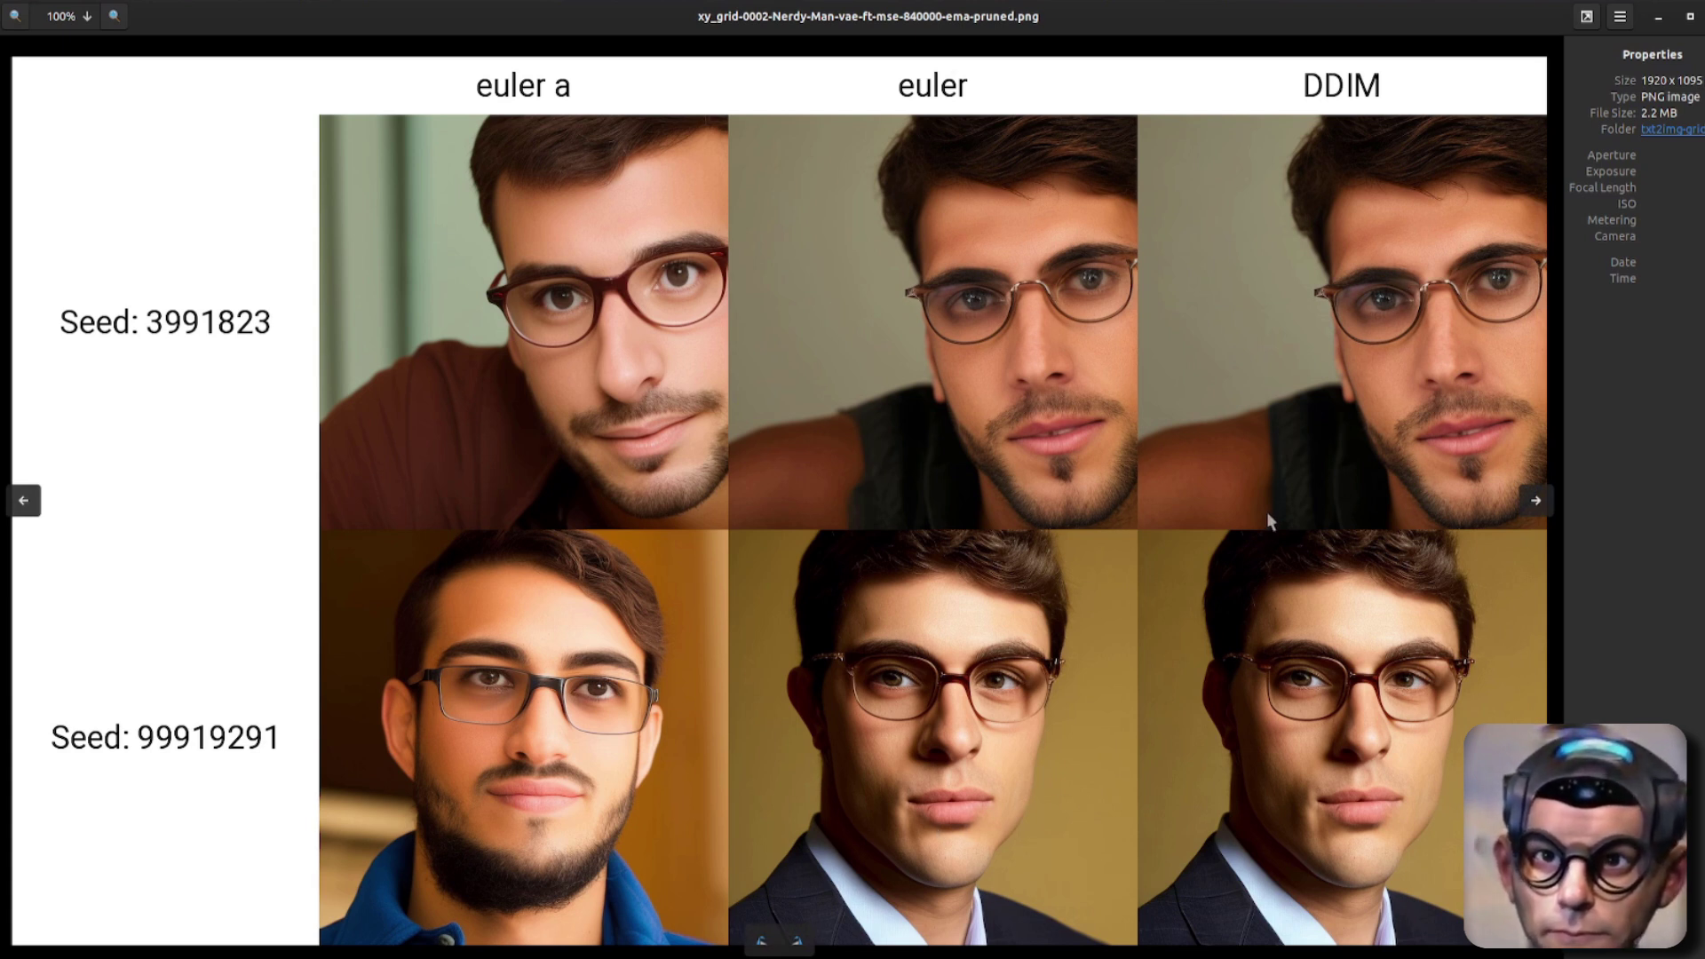
pyautogui.press('Left')
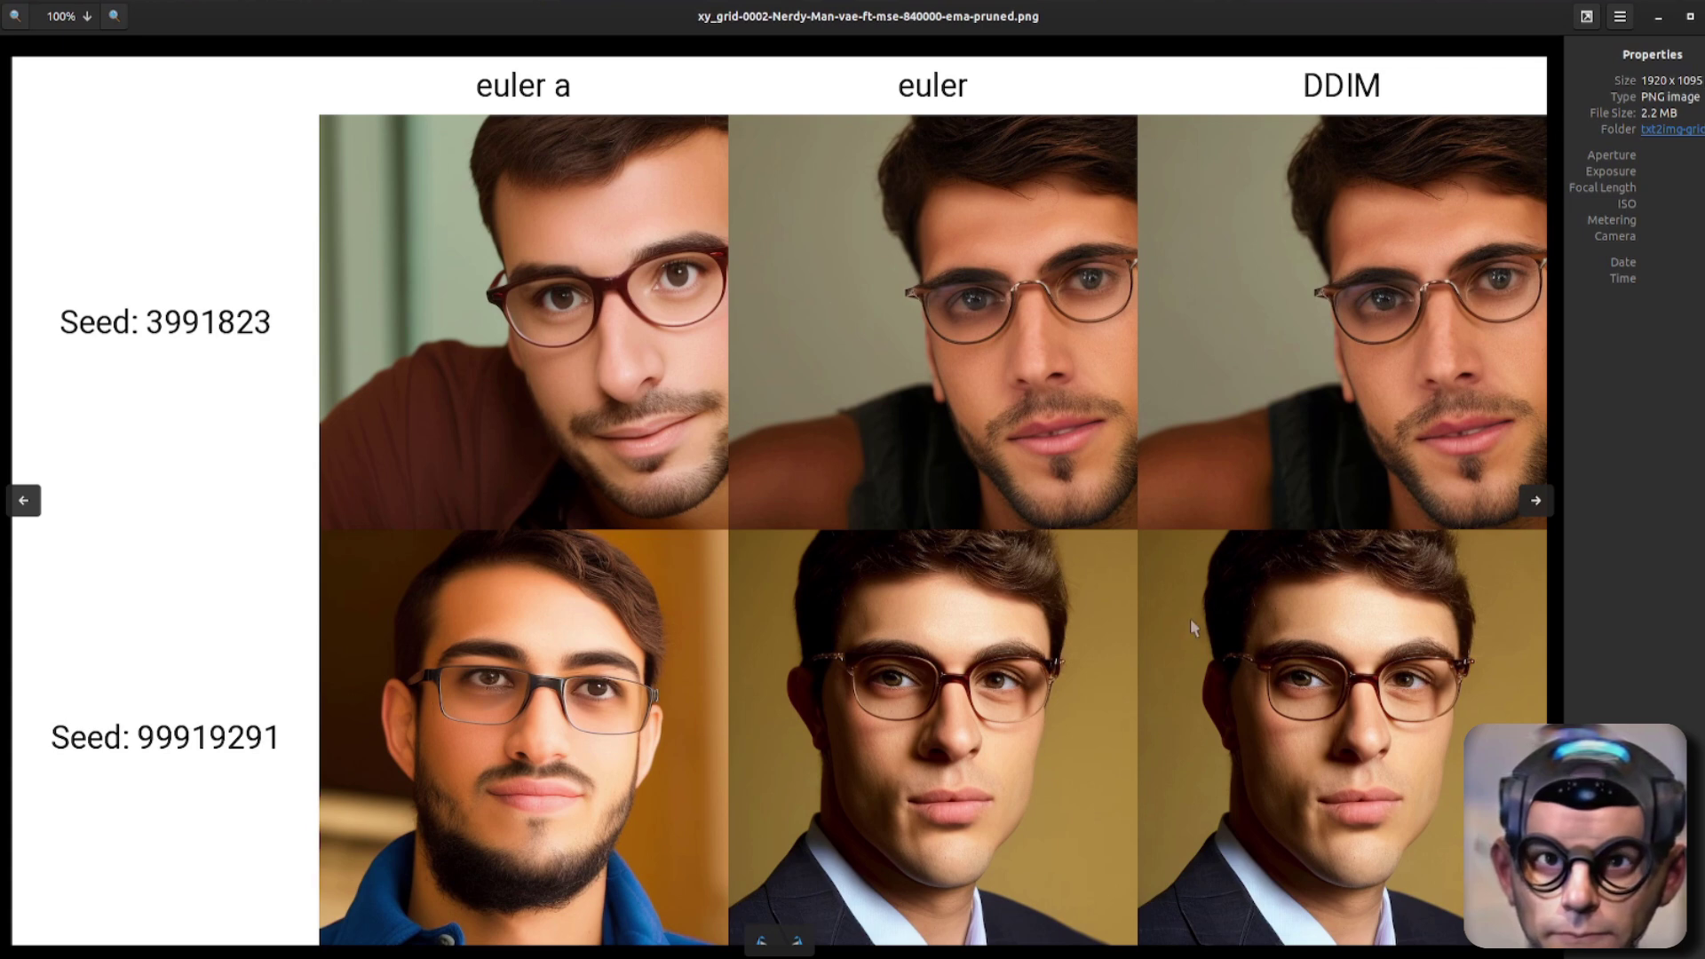
pyautogui.press('Right')
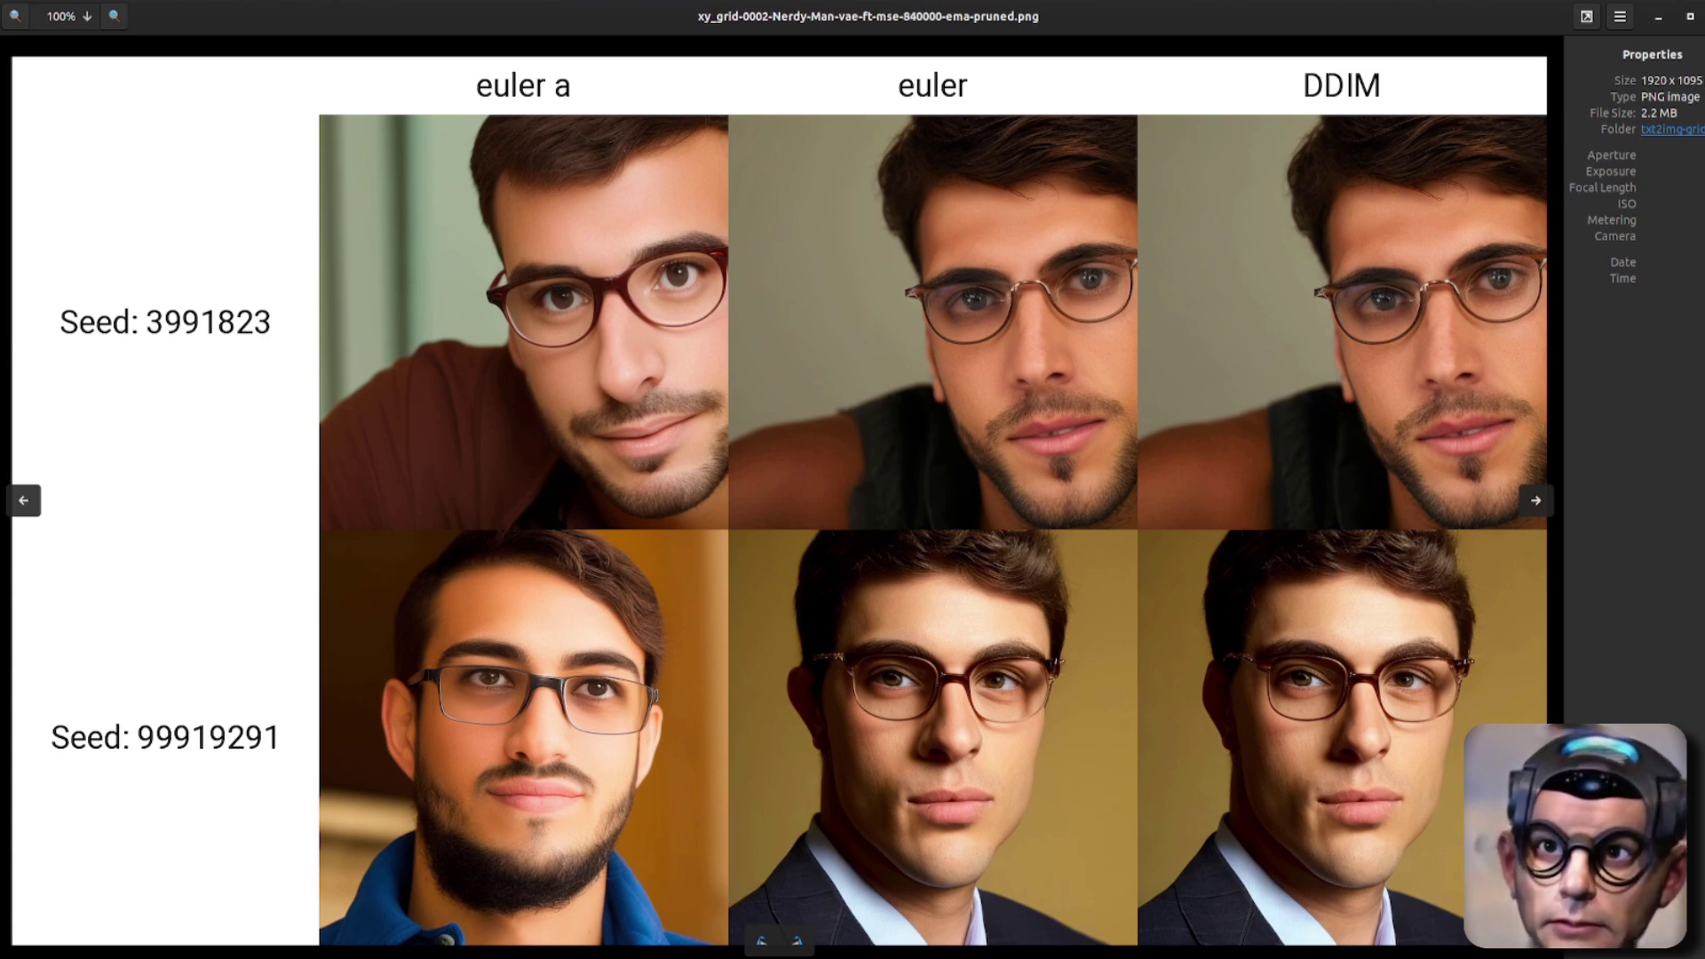
pyautogui.press('Escape')
# Open the mug grids and compare xy_grid-0003-Mug-Original-vae.png with xy_grid-0004-Mug-vae-ft-ema-560000-ema-pruned.png
pyautogui.click(267, 302)
pyautogui.press('Return')
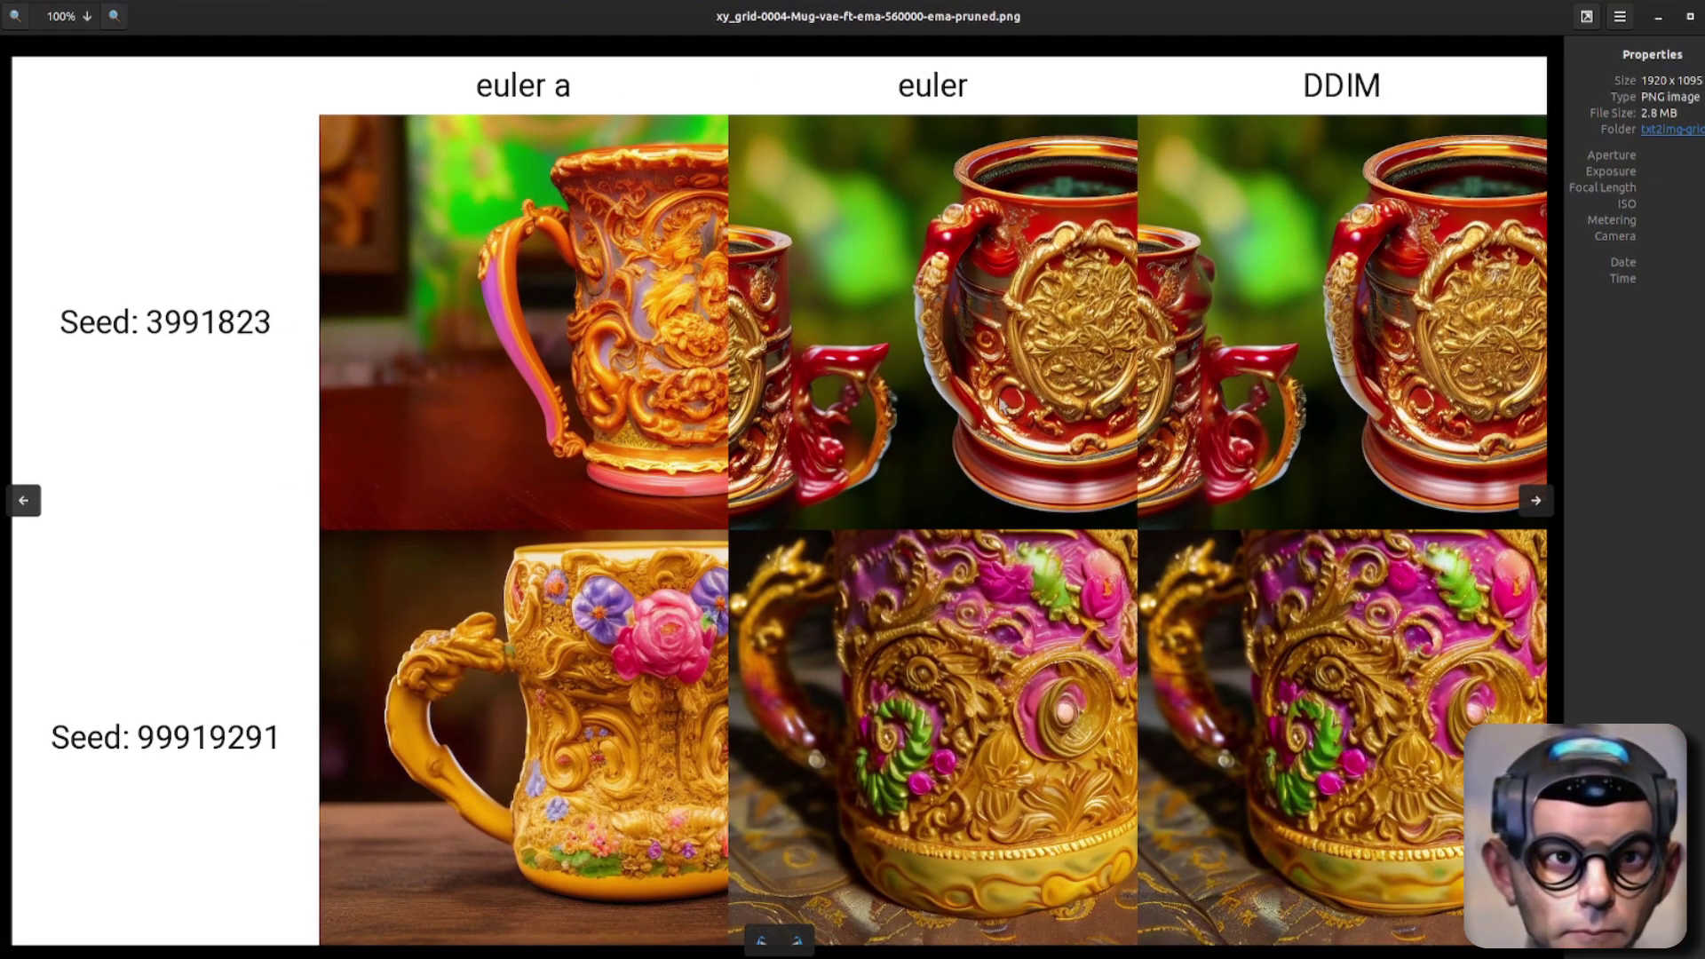
pyautogui.press('Left')
pyautogui.press('Right')
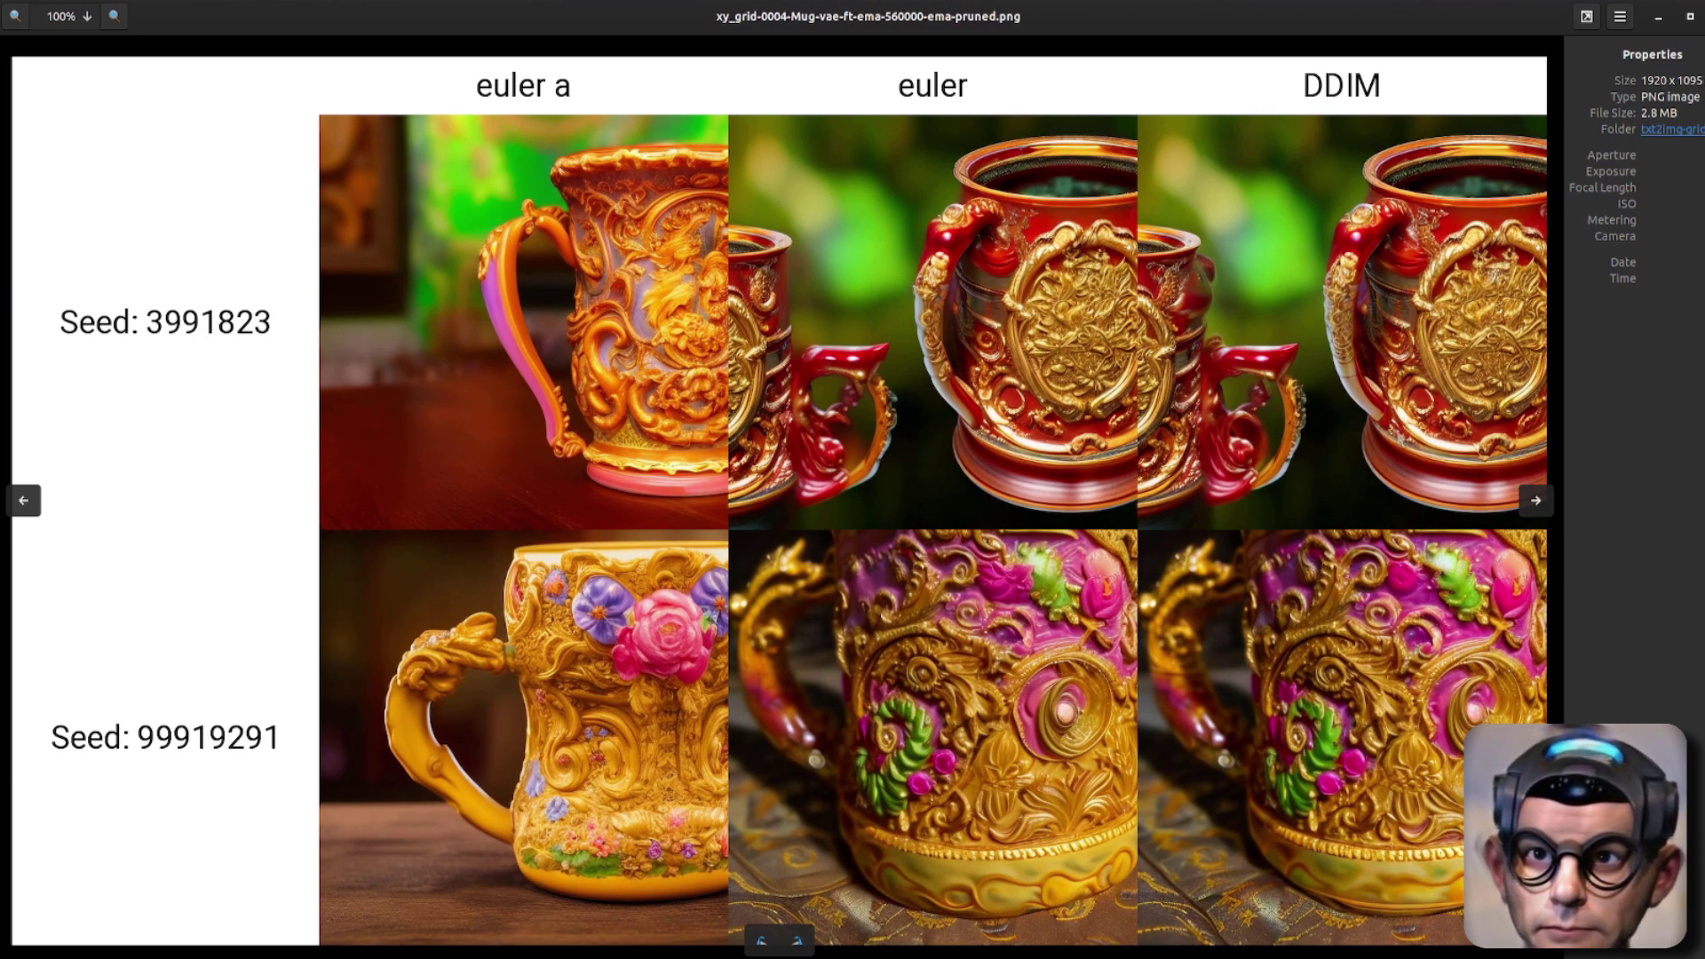
pyautogui.press('Left')
pyautogui.press('Right')
pyautogui.press('Left')
pyautogui.press('Right')
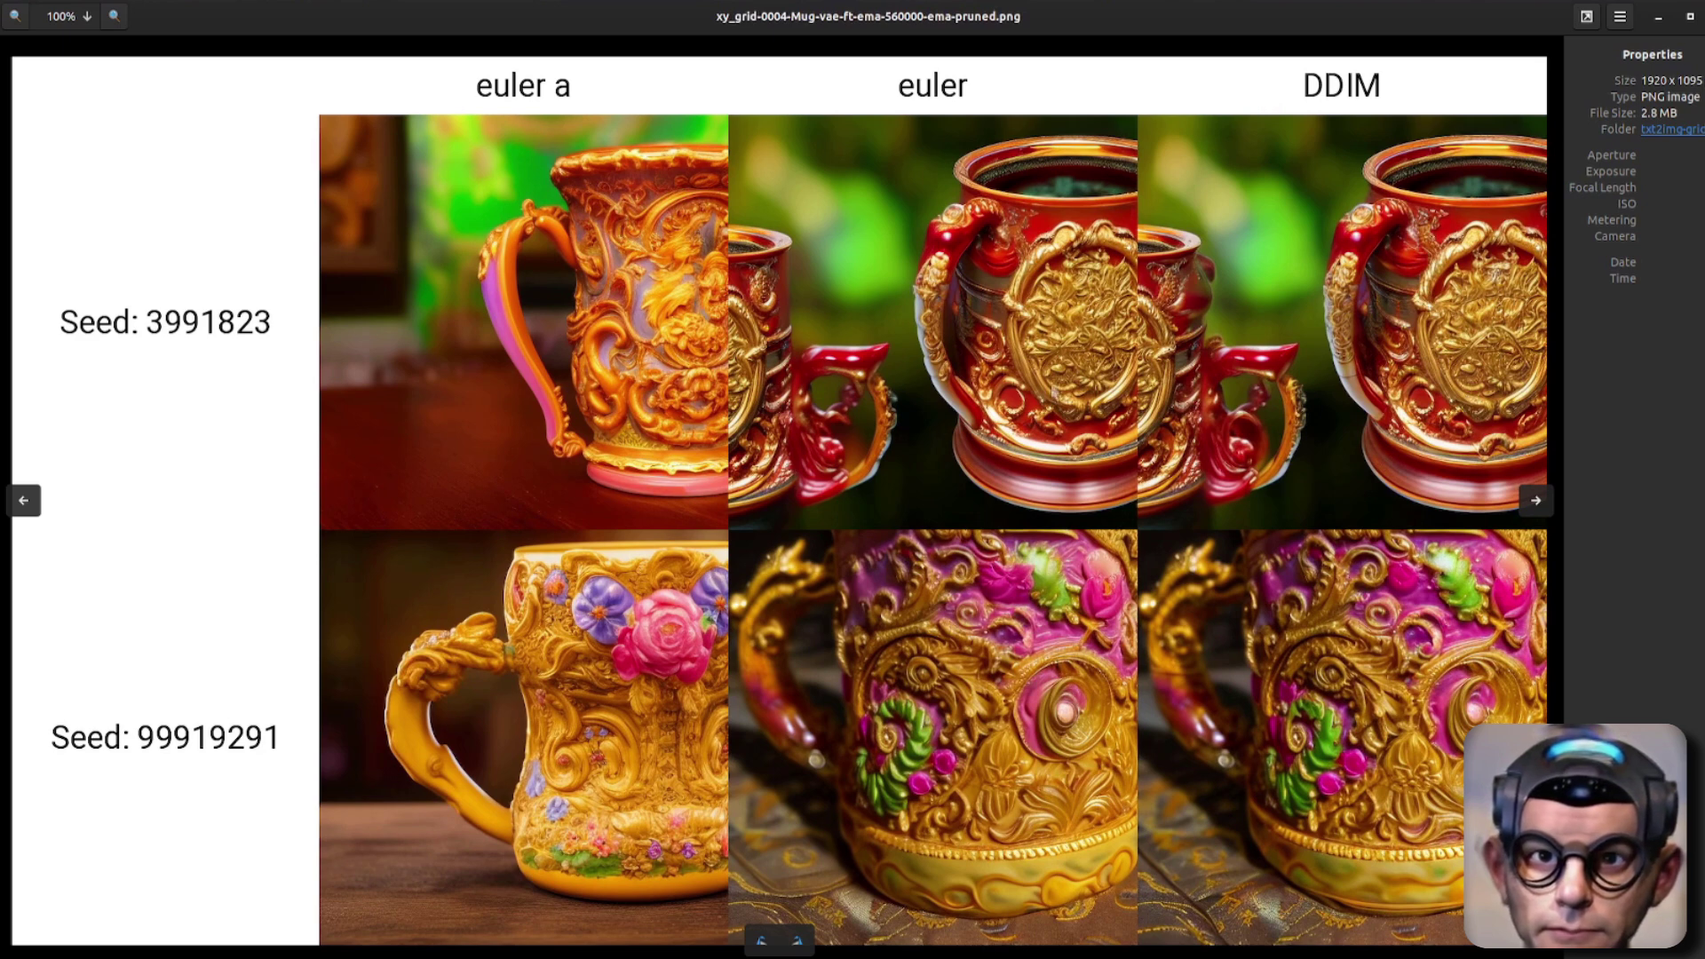
pyautogui.press('Left')
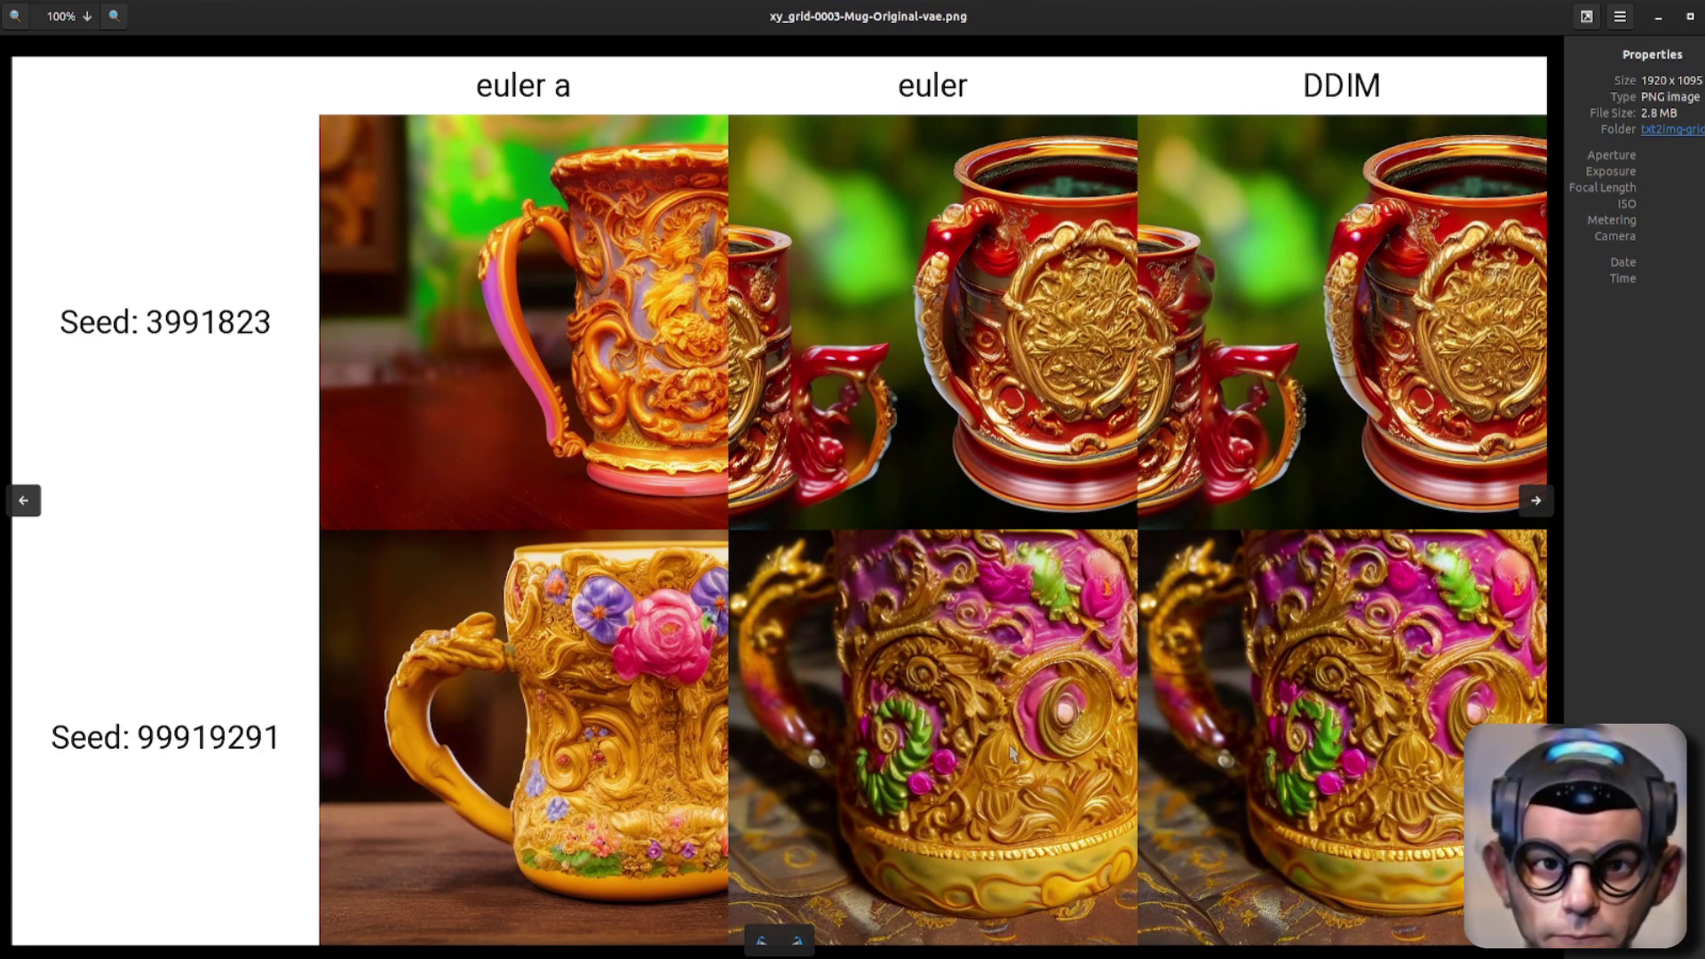
pyautogui.press('Right')
pyautogui.press('Left')
pyautogui.press('Right')
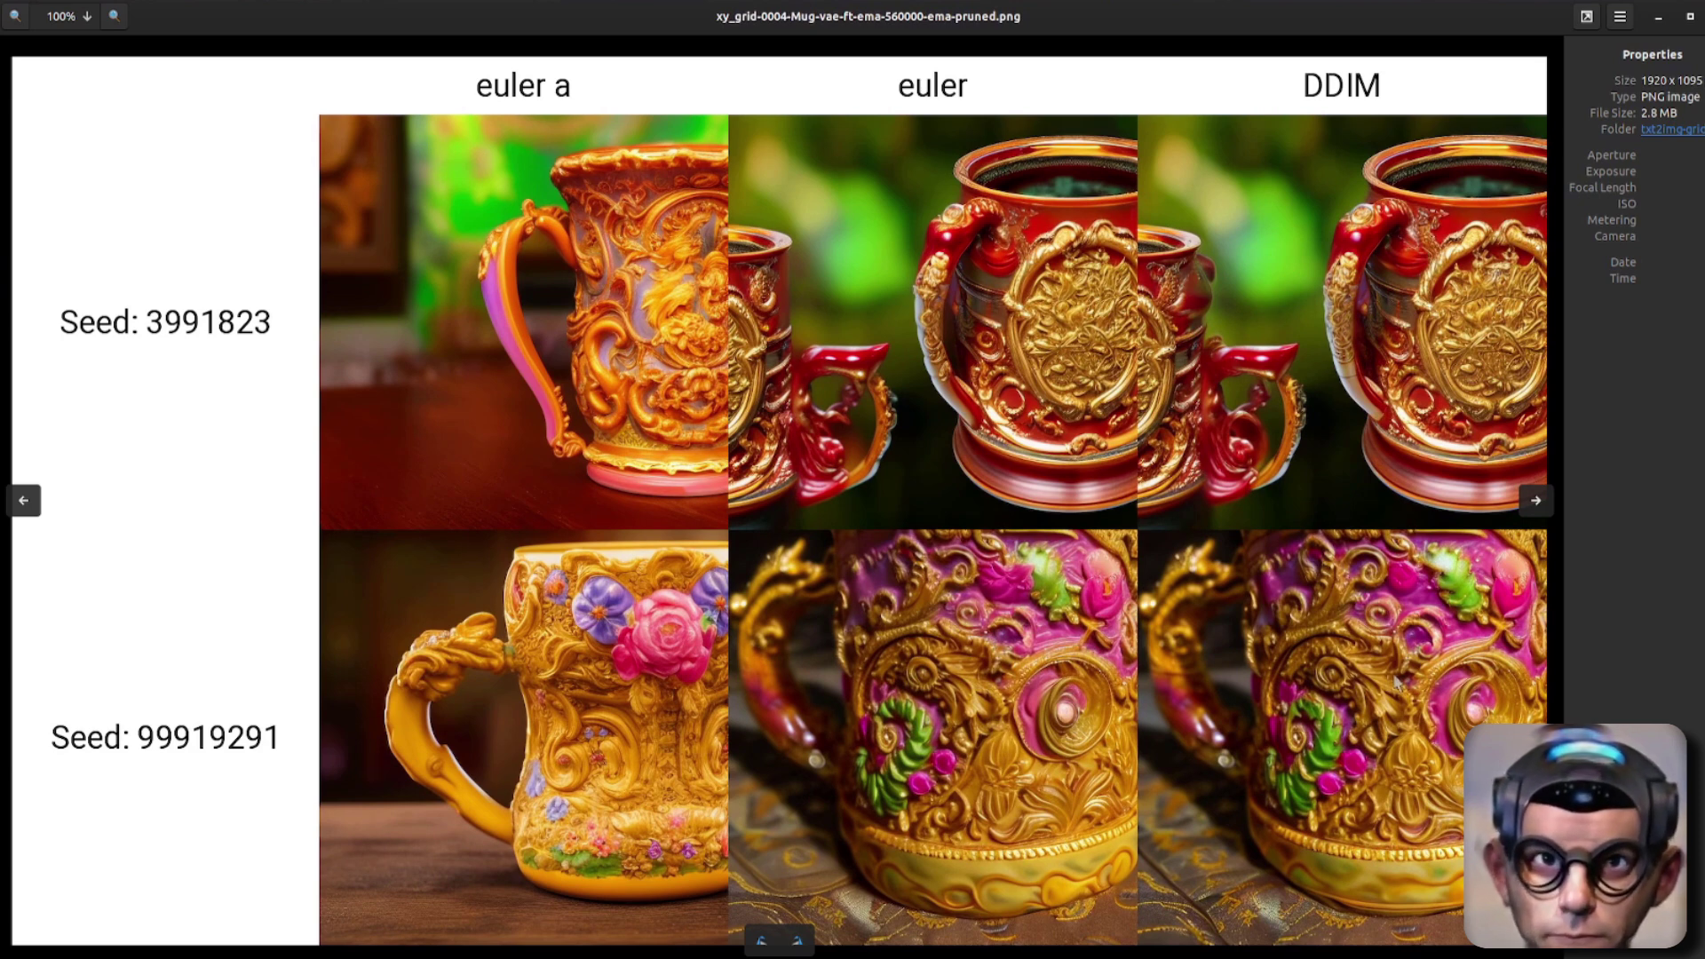
# Compare xy_grid-0005-Mug-vae-ft-mse-840000-ema-pruned.png with the ft-EMA and original-VAE mug grids, and close the image viewer
pyautogui.press('Right')
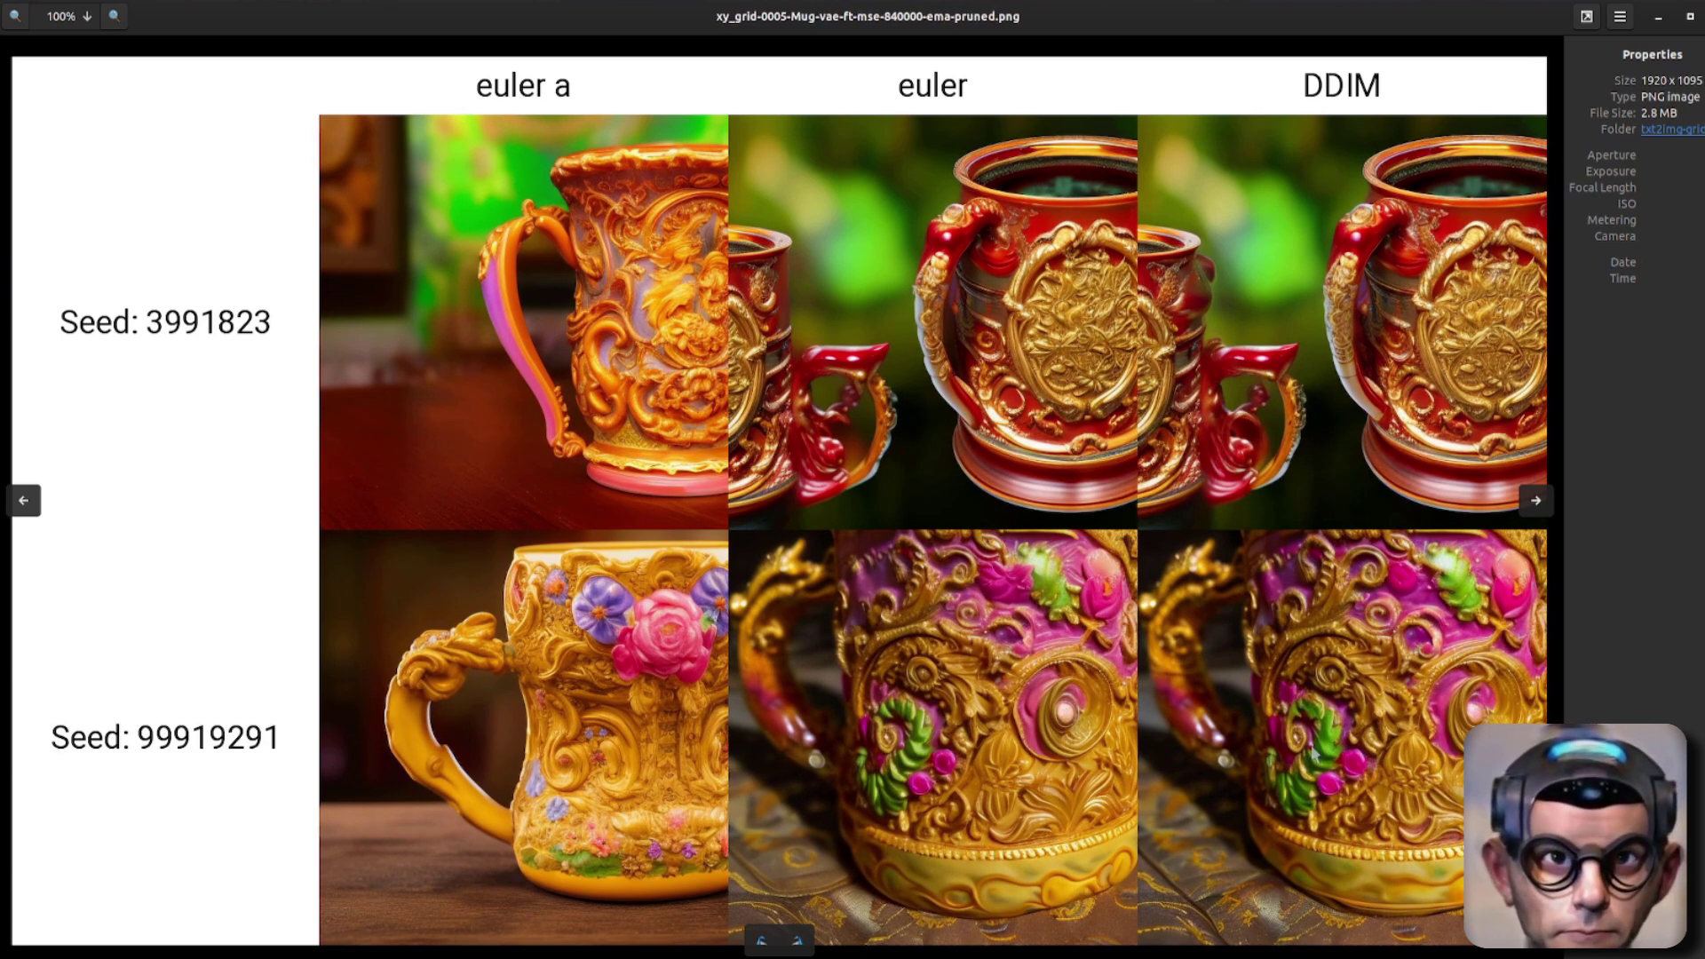
pyautogui.press('Left')
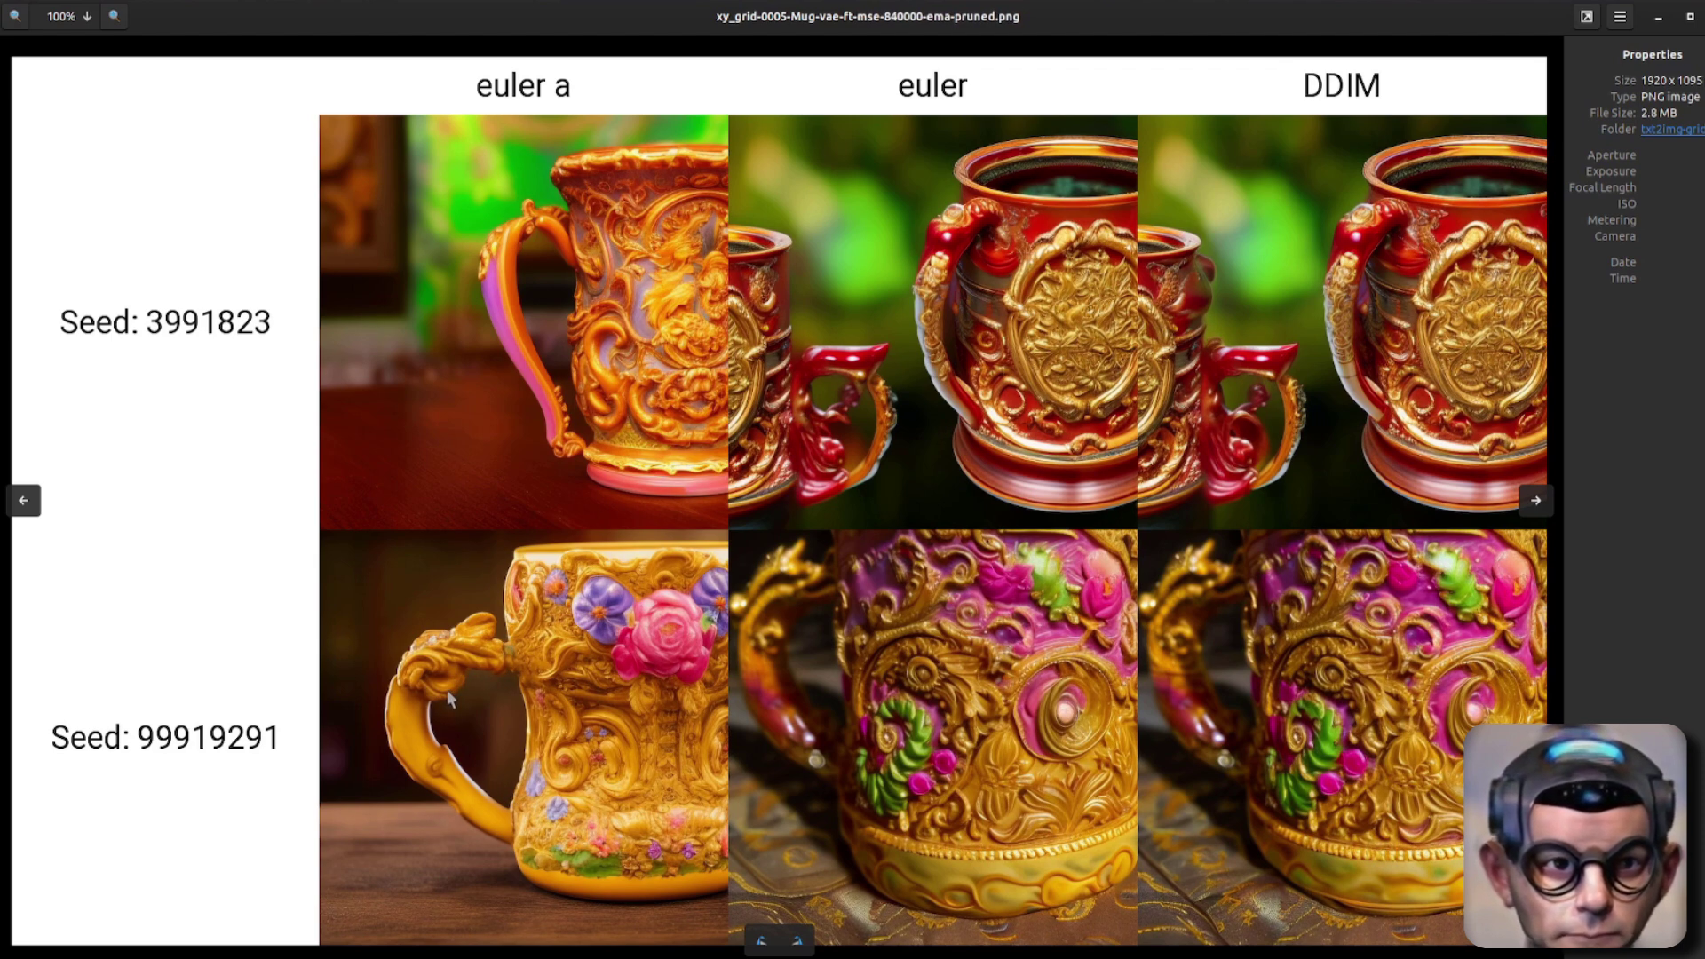
pyautogui.press('Left')
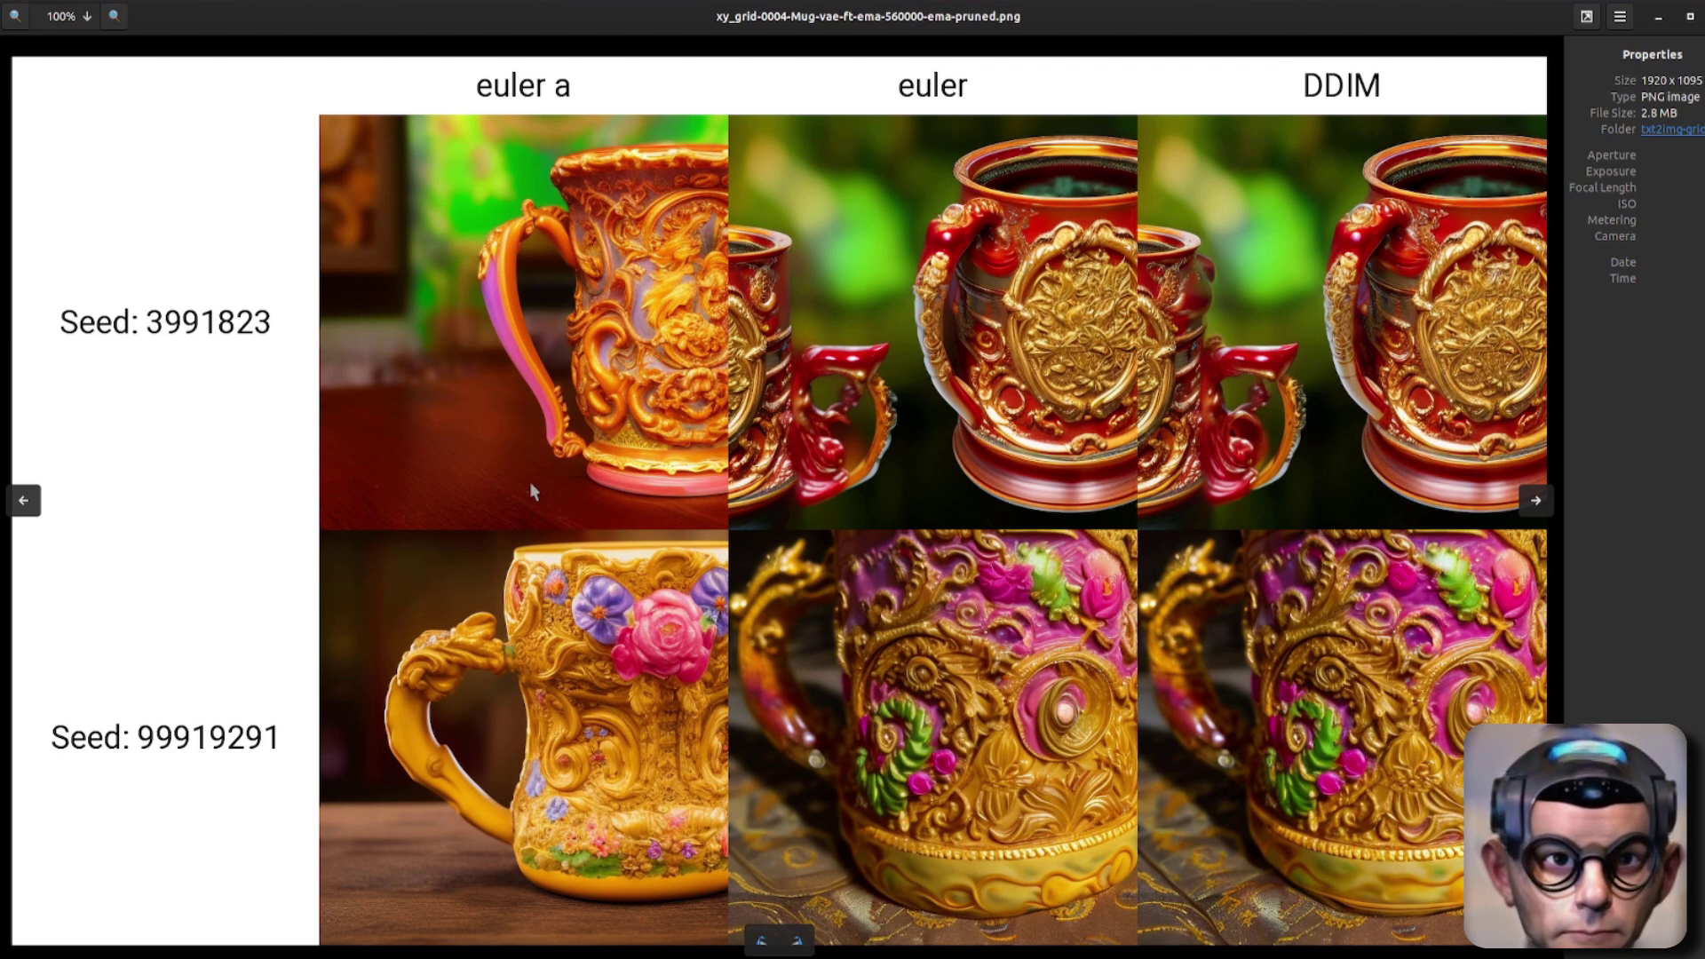
pyautogui.press('Right')
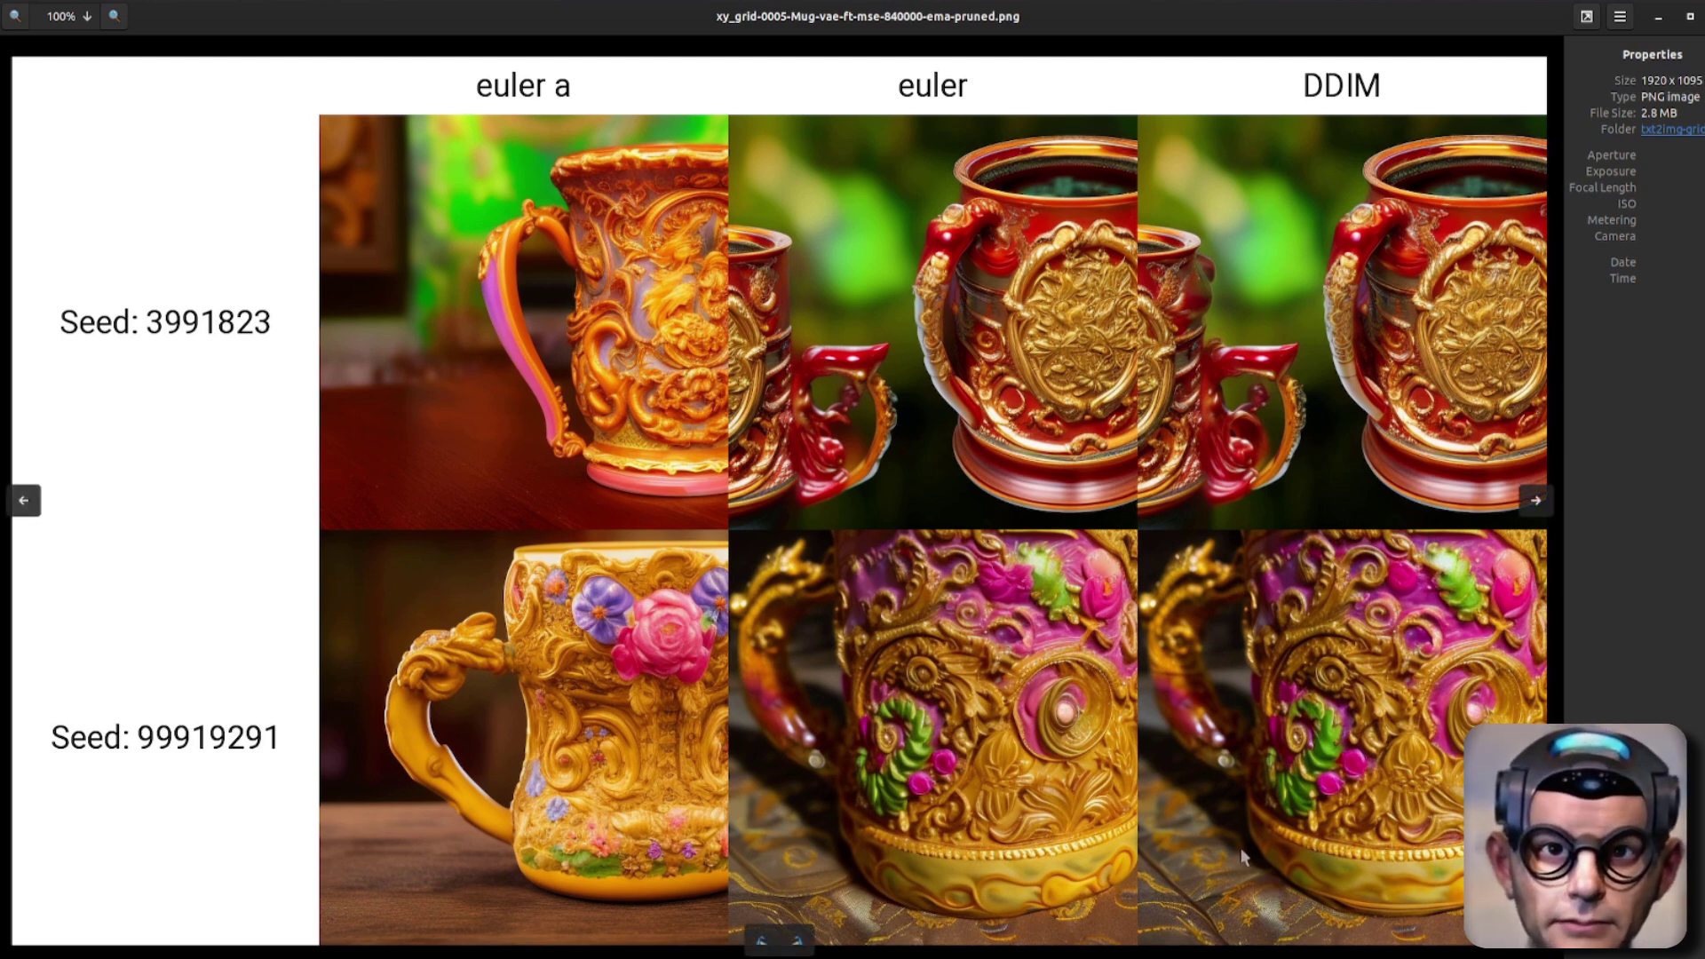
pyautogui.press('Left')
pyautogui.press('Left')
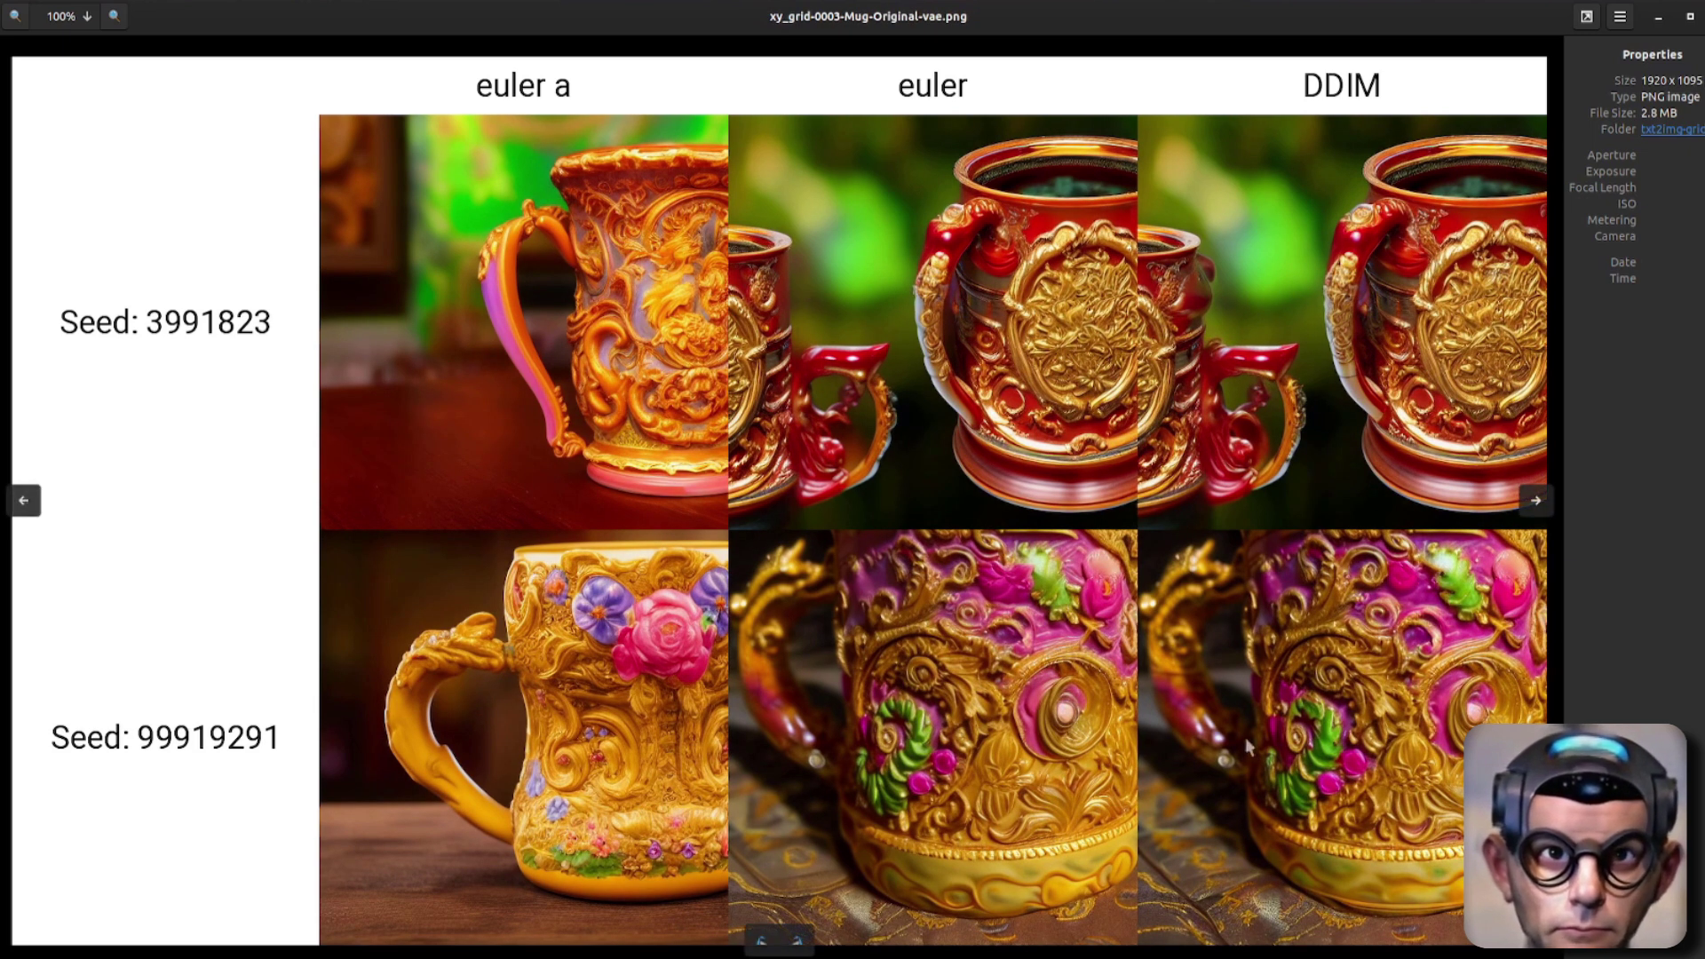
pyautogui.press('Right')
pyautogui.press('Right')
pyautogui.press('Left')
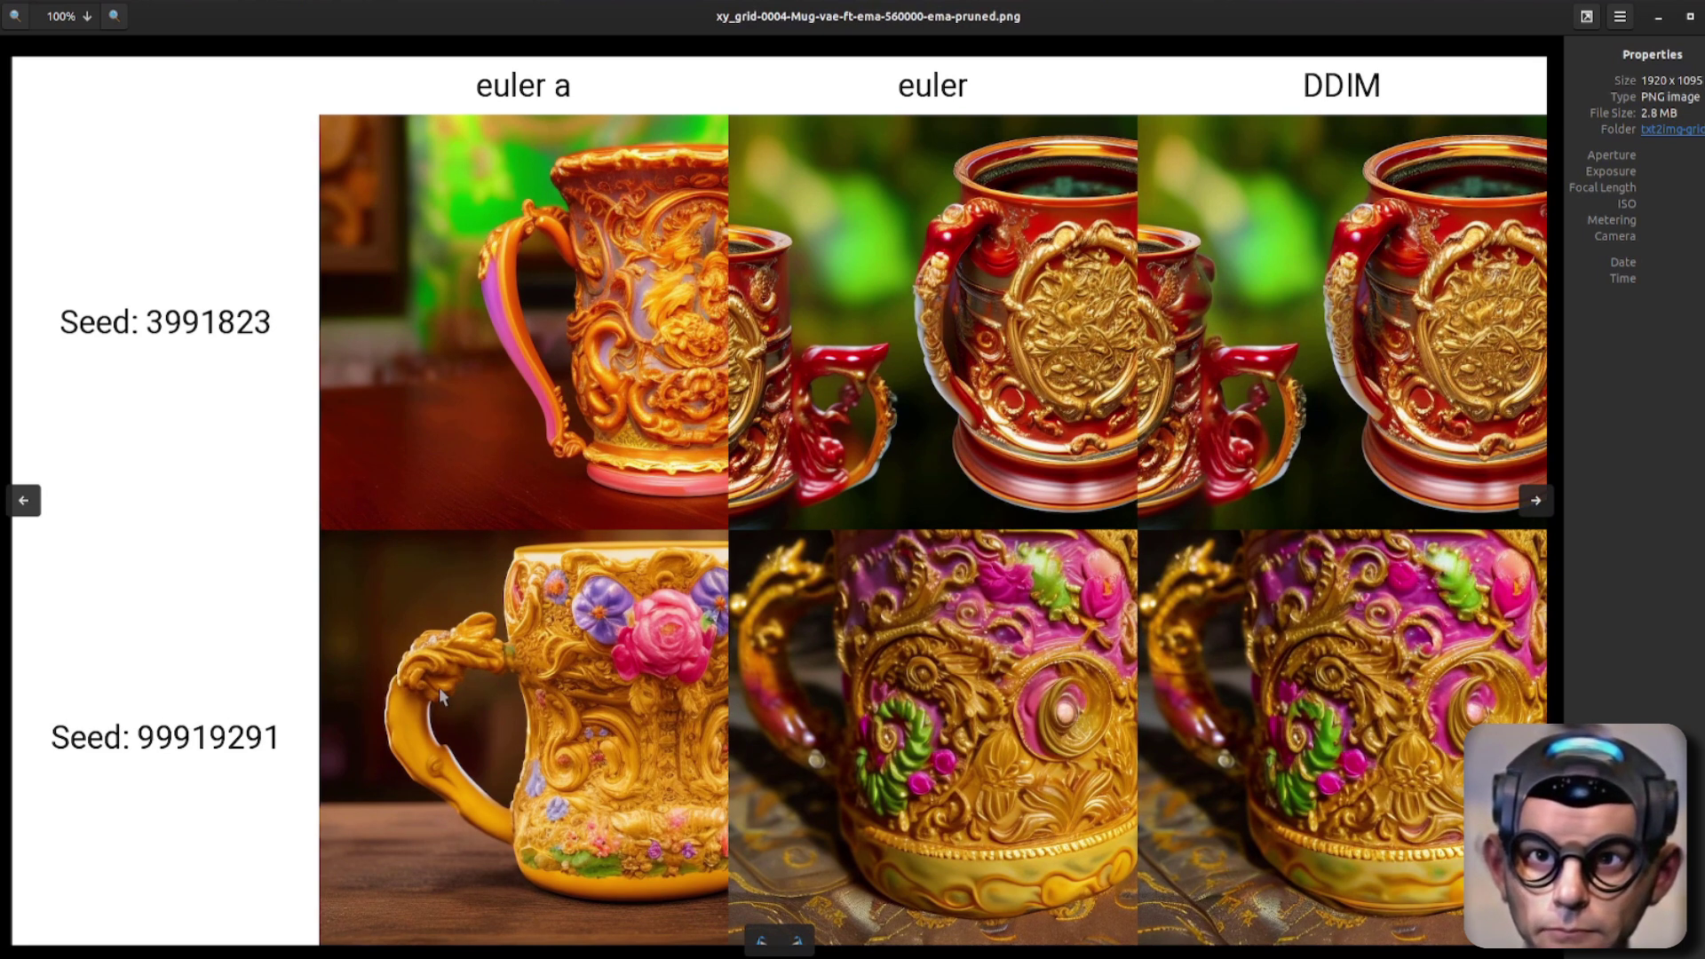
pyautogui.press('Left')
pyautogui.press('Right')
pyautogui.press('Right')
pyautogui.press('Left')
pyautogui.press('Right')
pyautogui.press('Left')
pyautogui.press('Right')
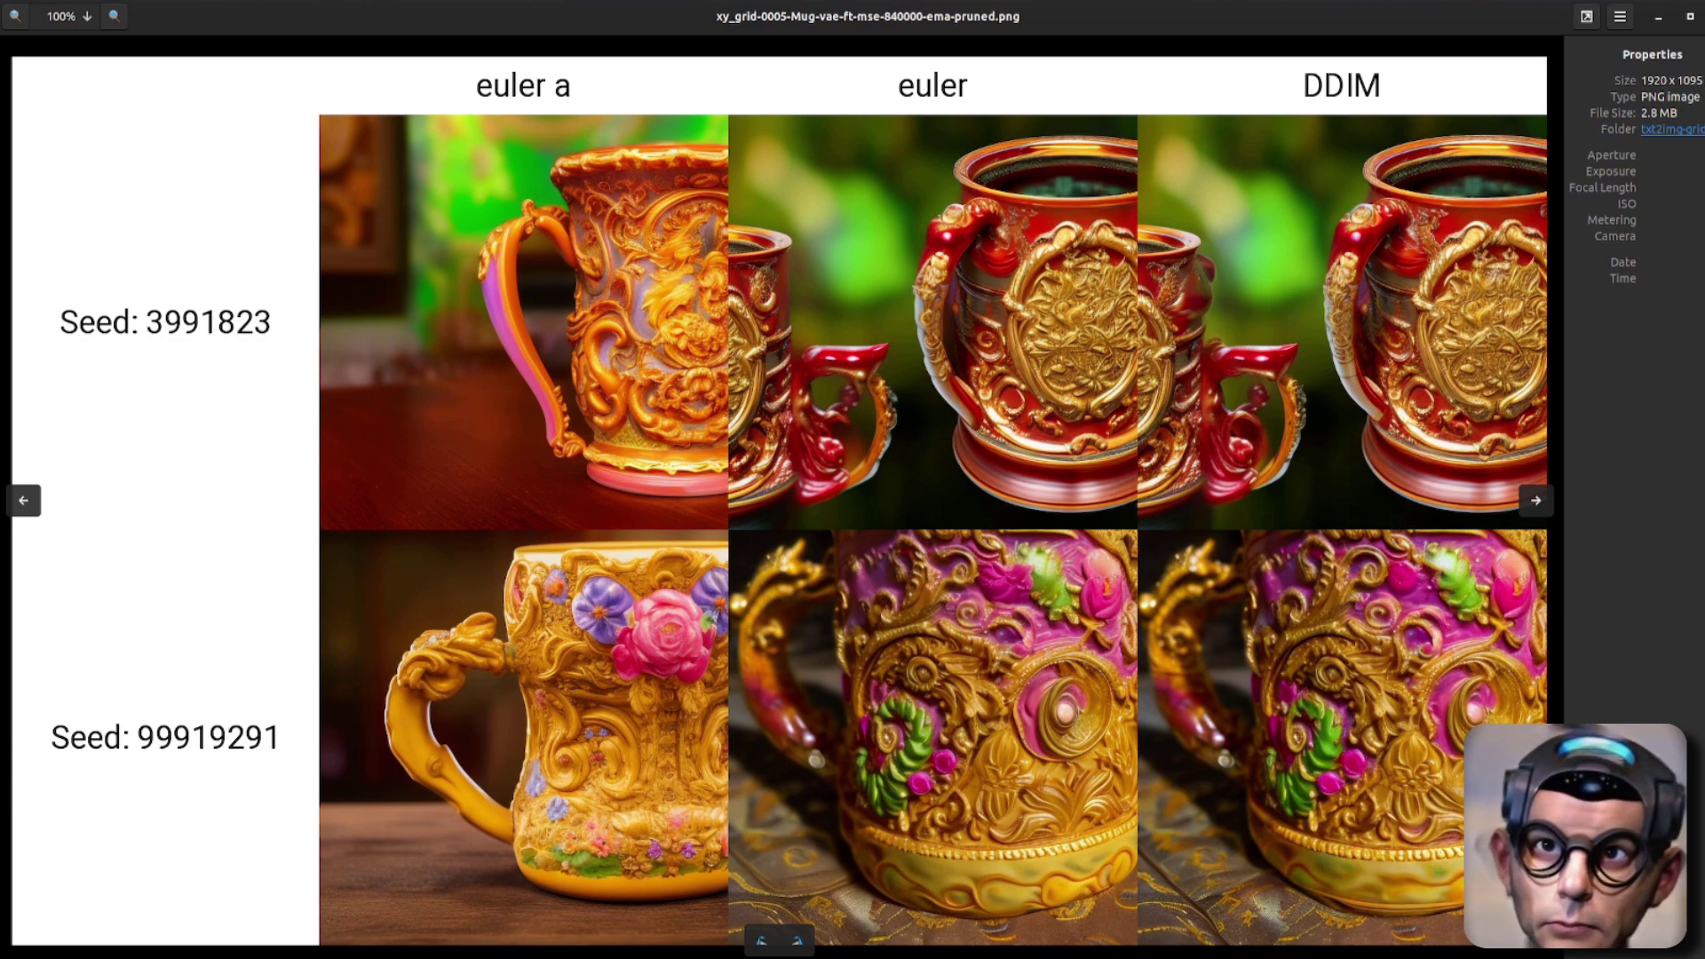
pyautogui.press('Escape')
# Open xy_grid-0006-Sign-Original-vae.png and go through the original, ft-EMA and ft-MSE sign grids
pyautogui.click(36, 367)
pyautogui.doubleClick(35, 367)
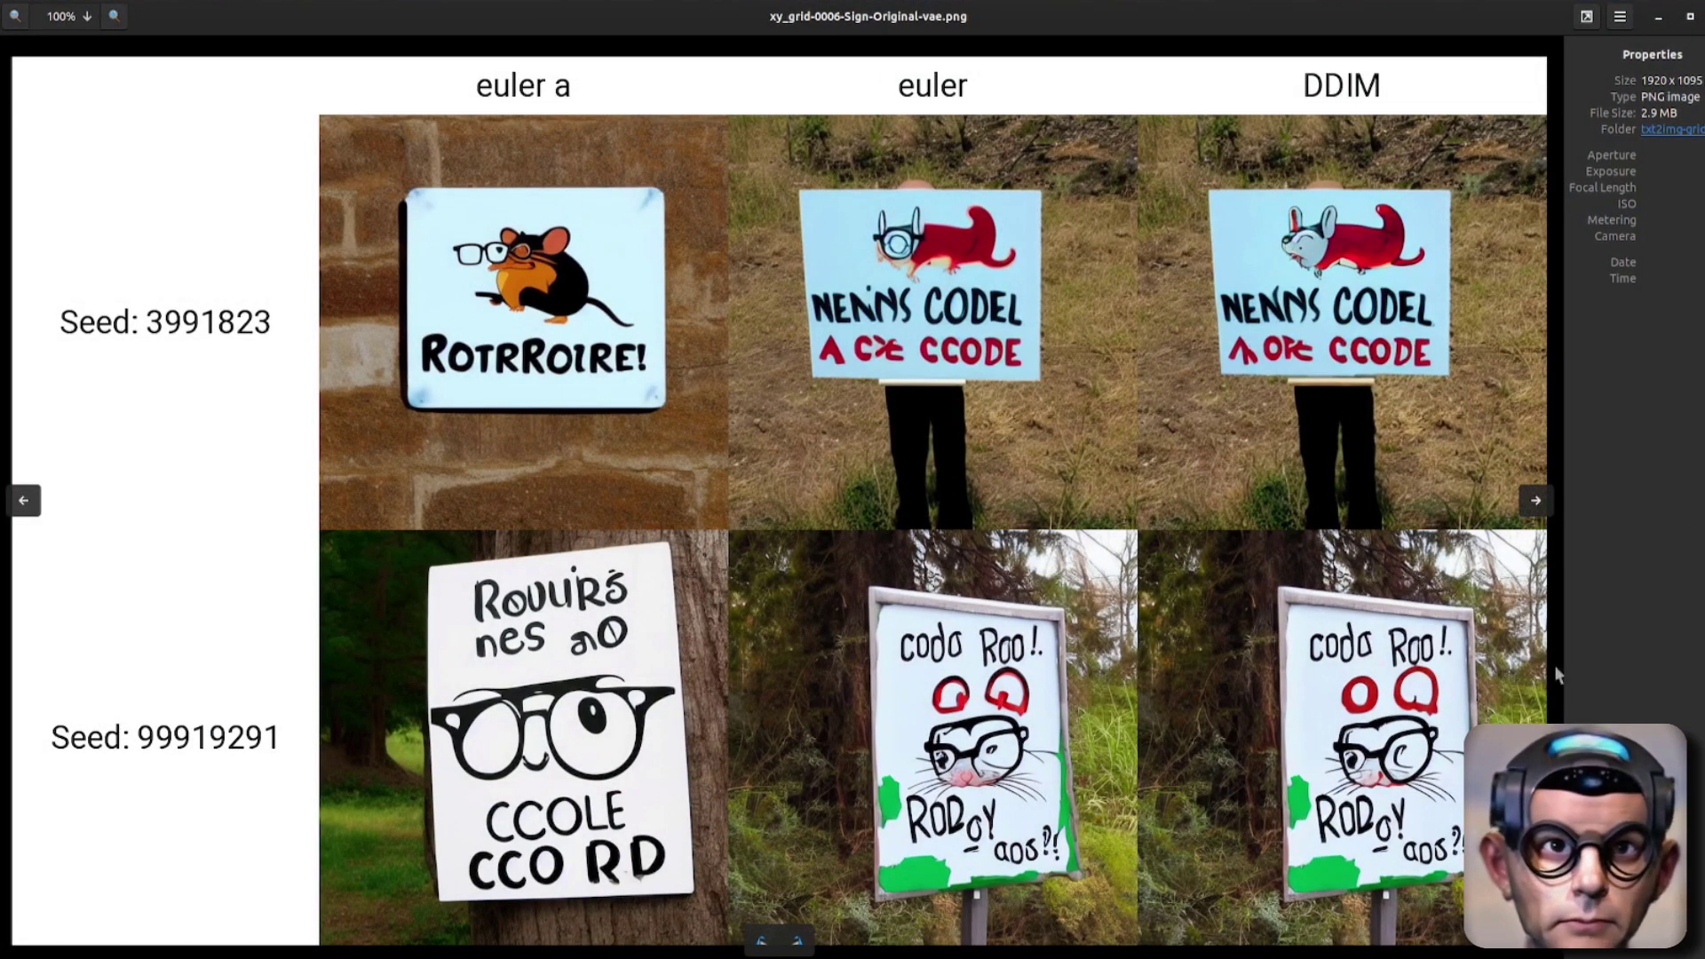
pyautogui.press('Right')
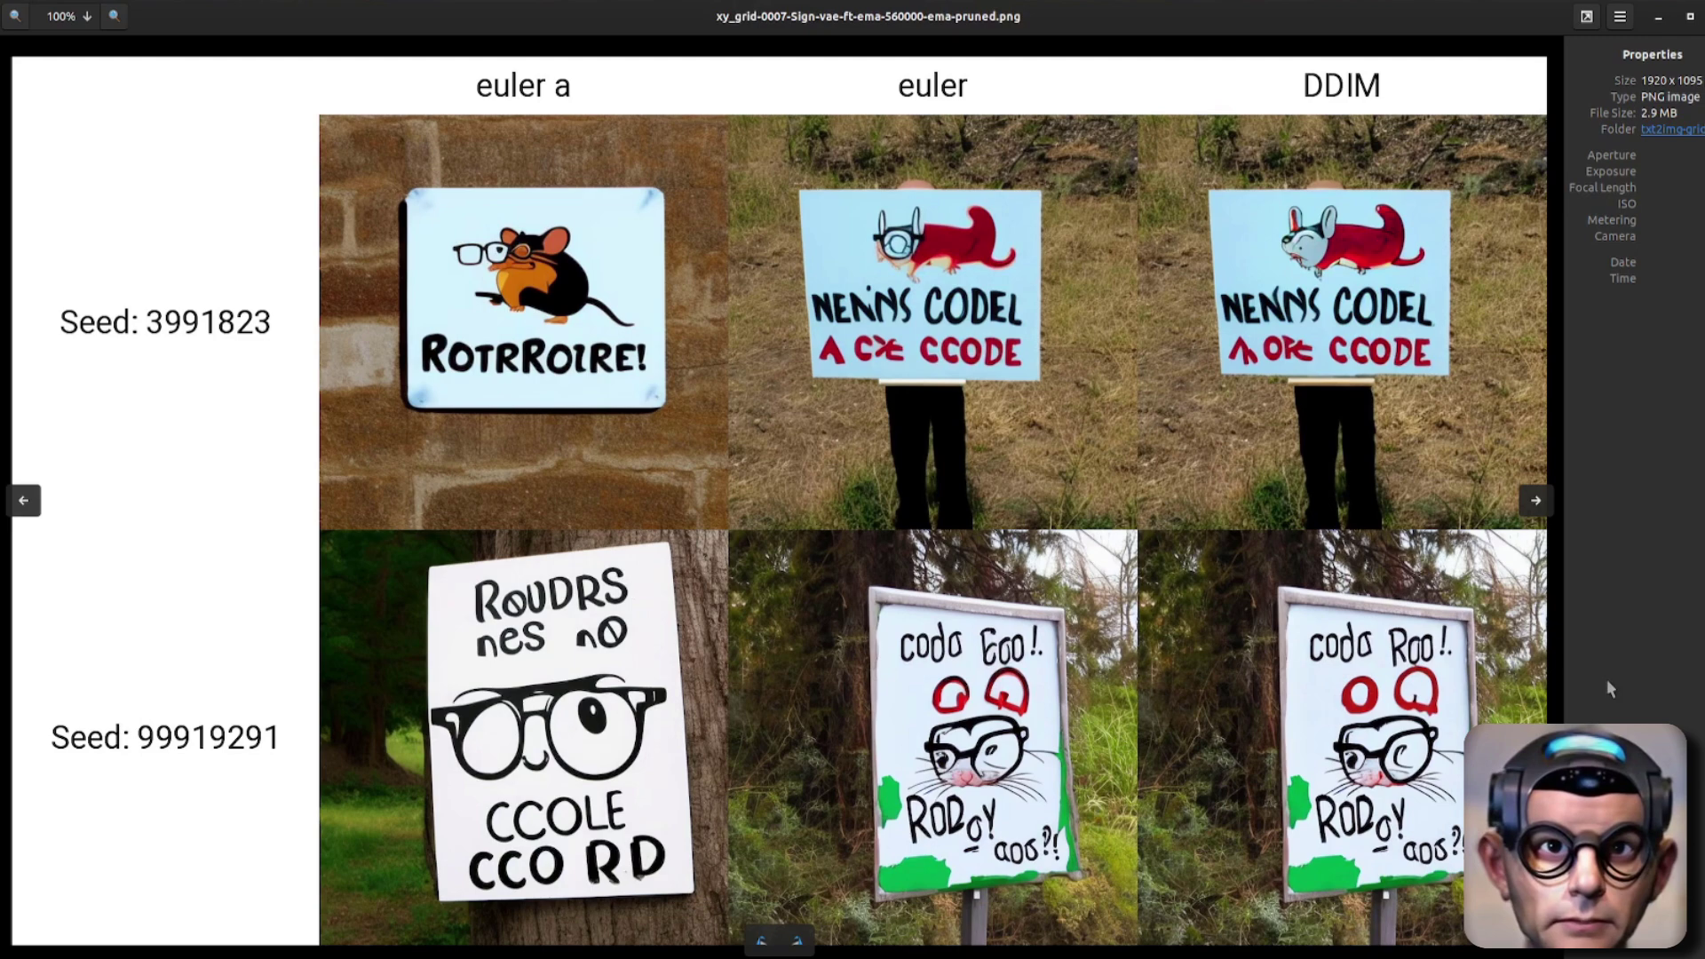
pyautogui.press('Right')
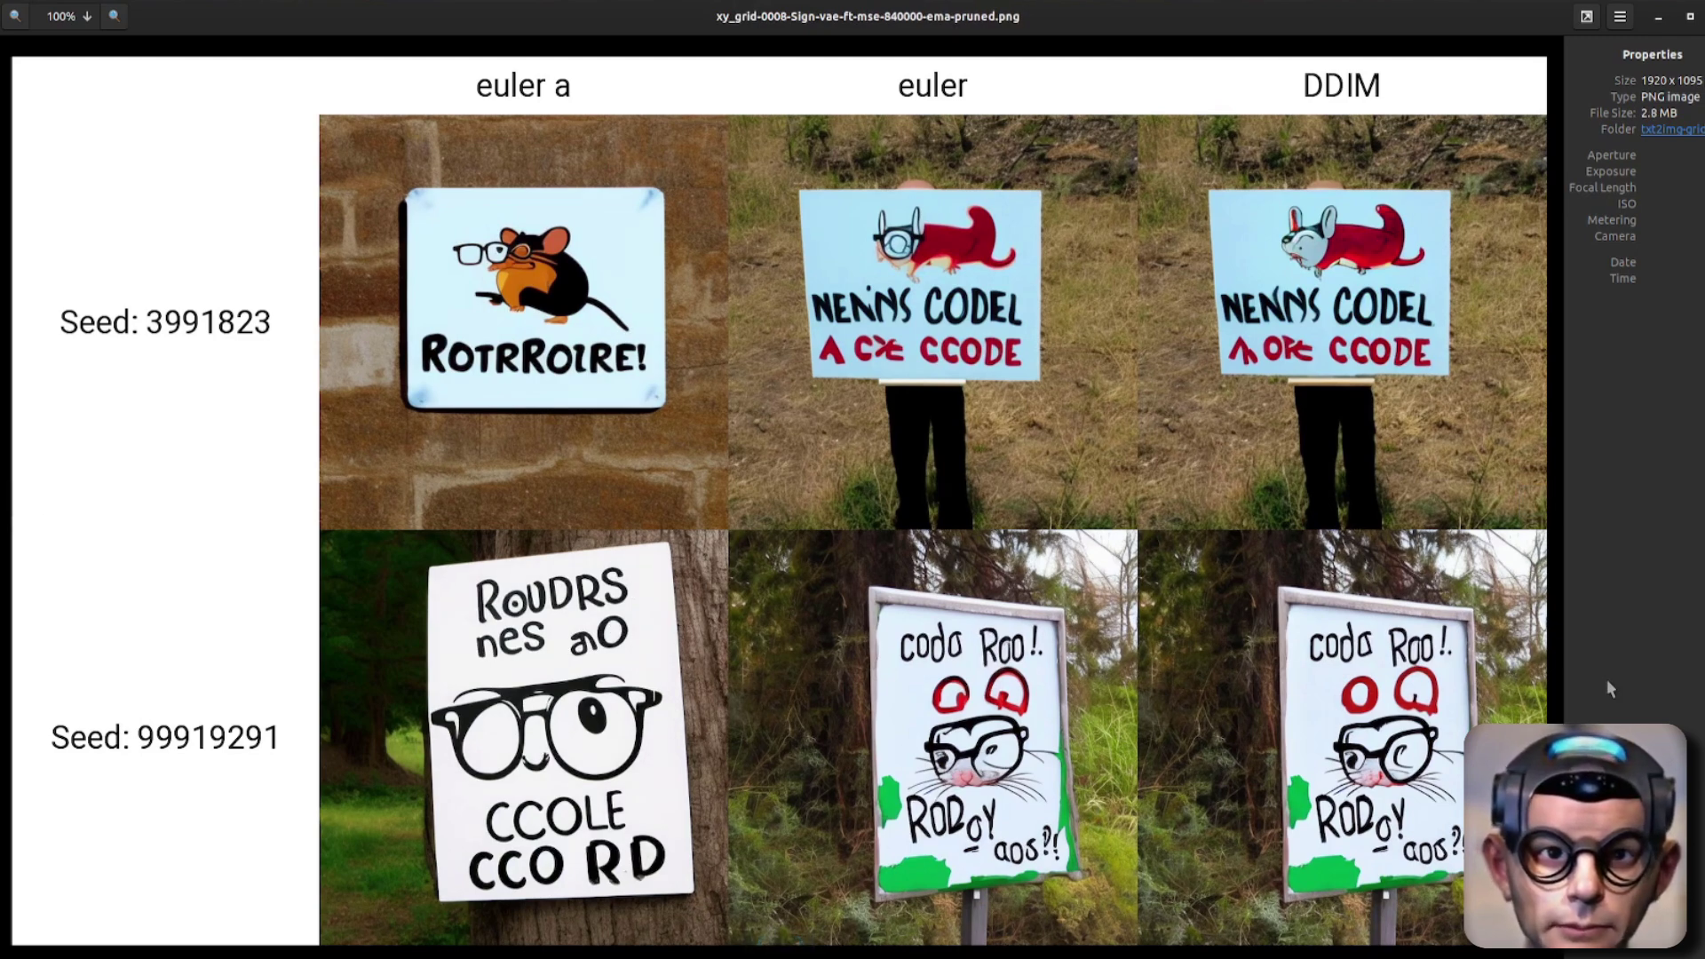
pyautogui.press('Right')
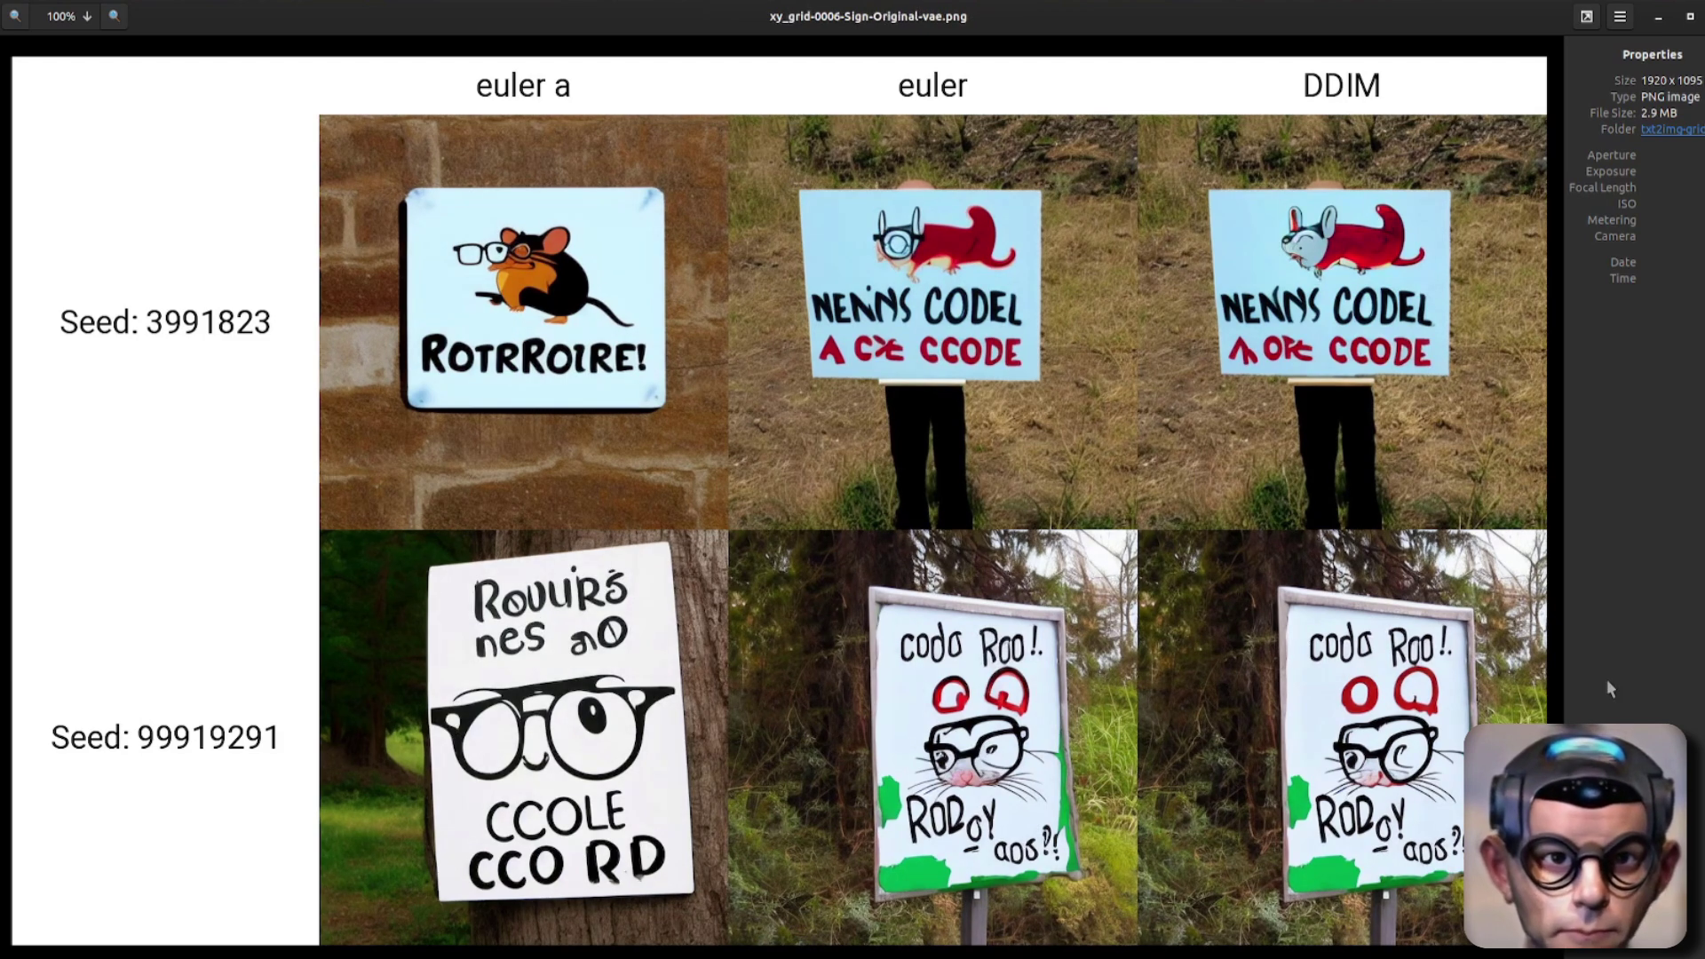
pyautogui.press('Right')
pyautogui.press('Right')
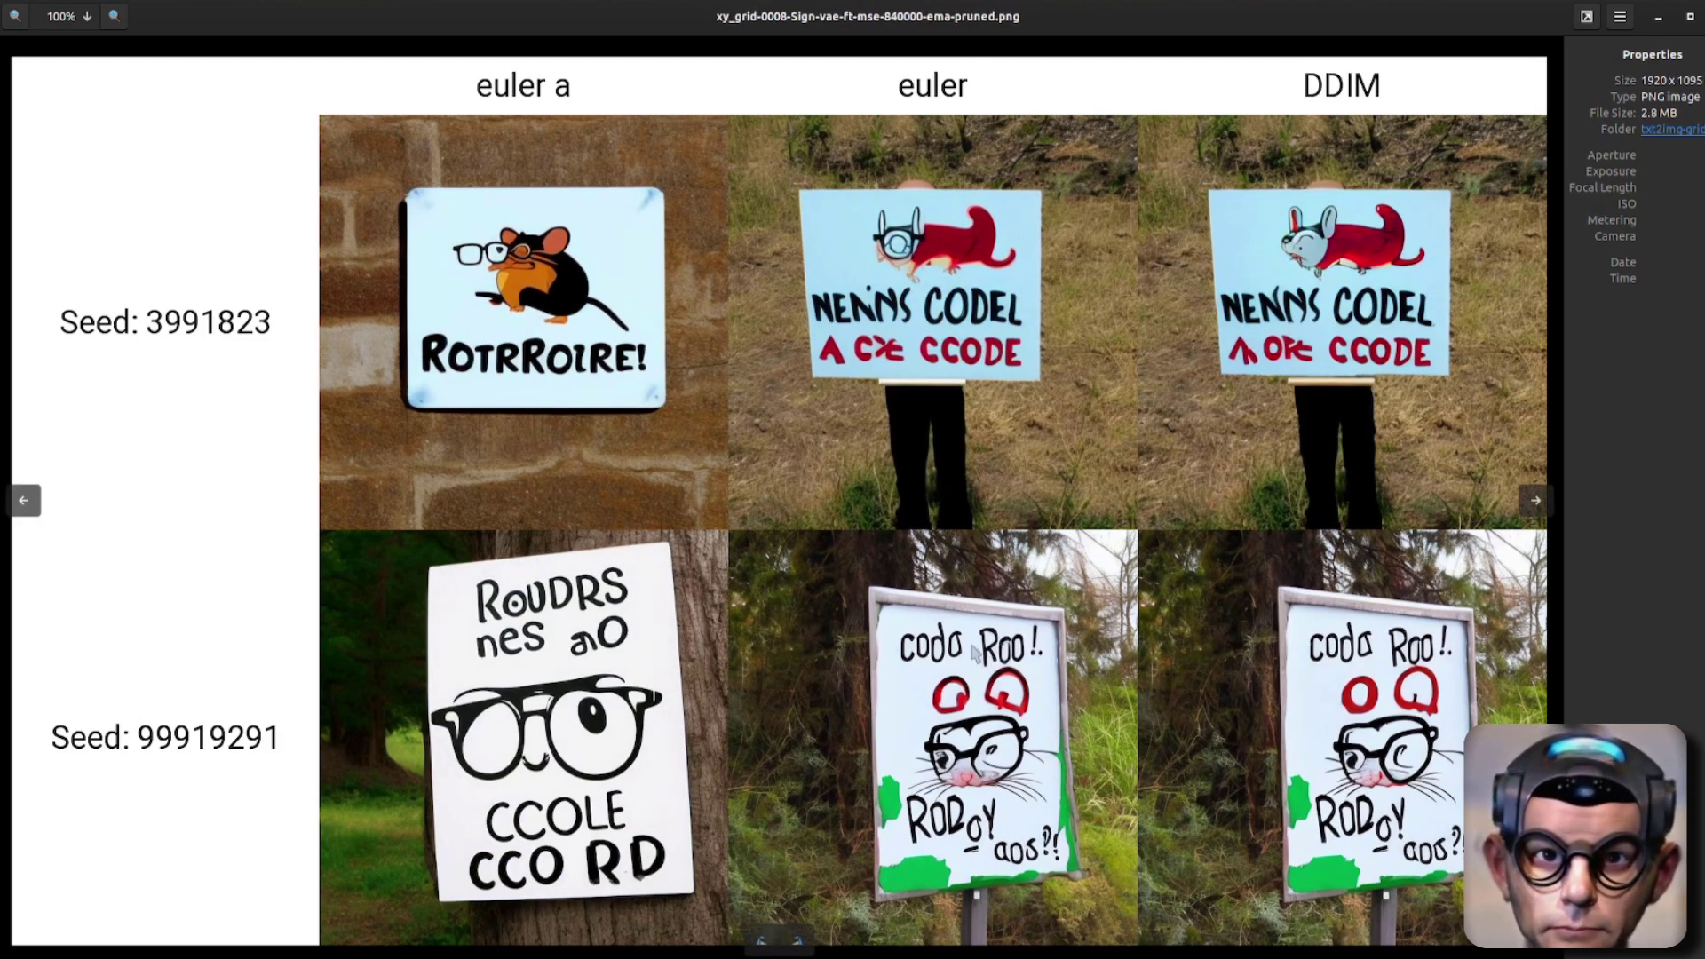
pyautogui.press('Left')
pyautogui.press('Left')
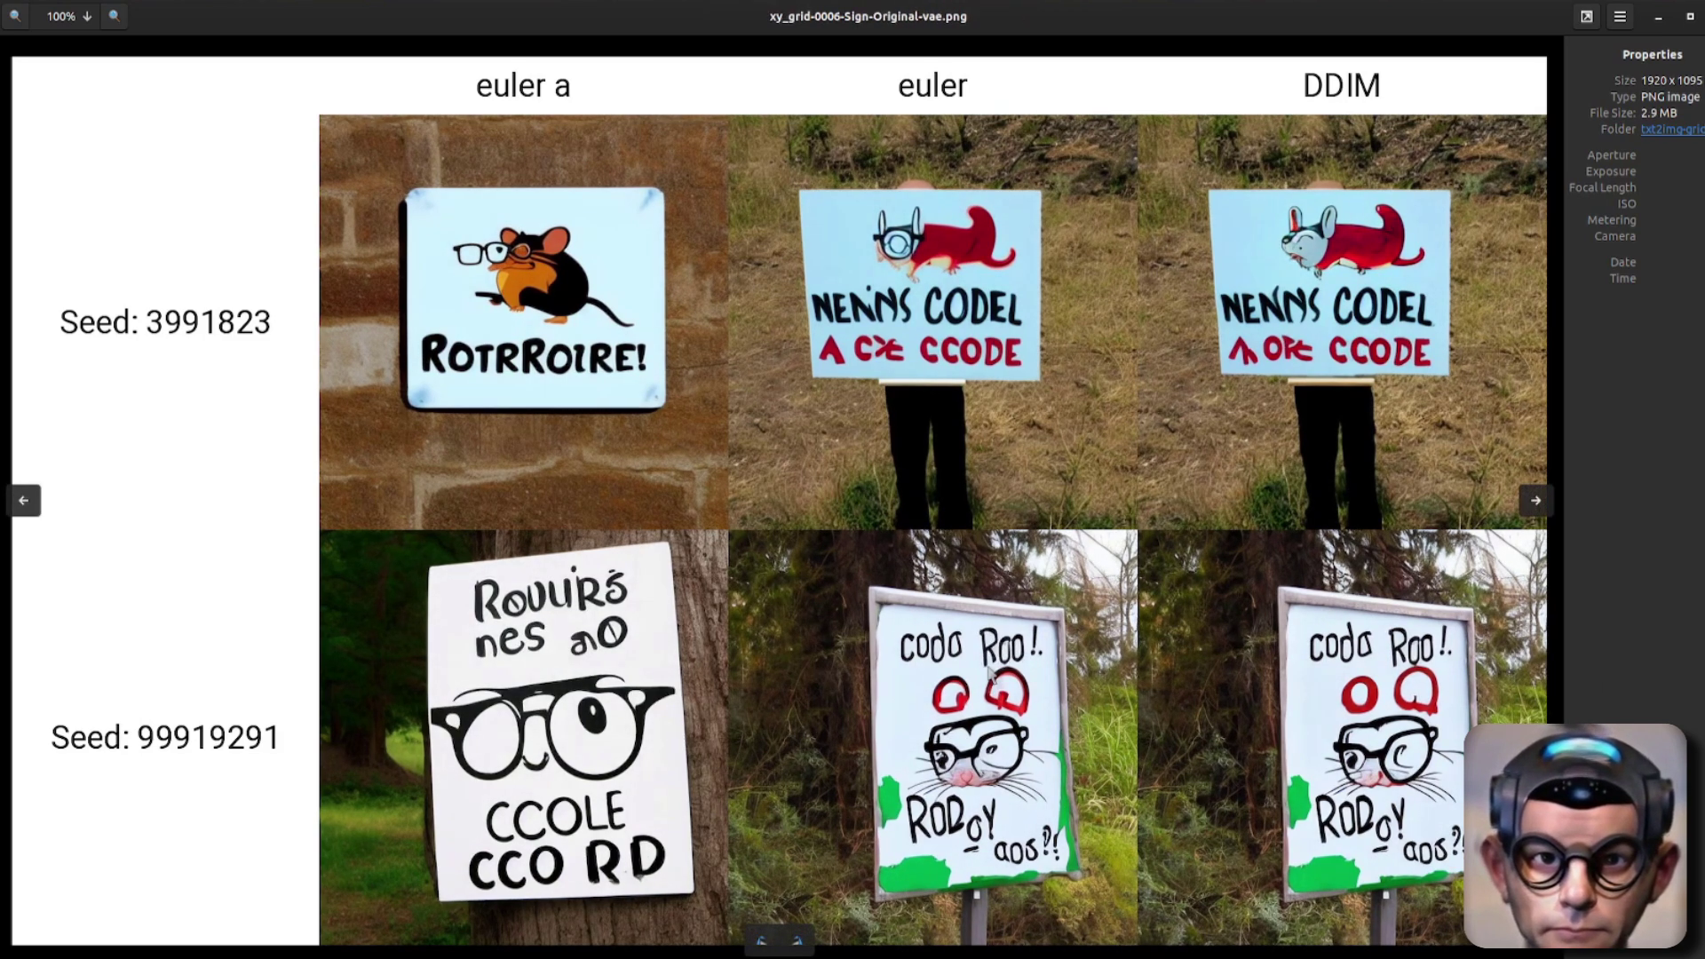
# Compare the lettering in the ft-EMA sign grid with the ft-MSE and original-VAE versions, and close the image viewer
pyautogui.press('Right')
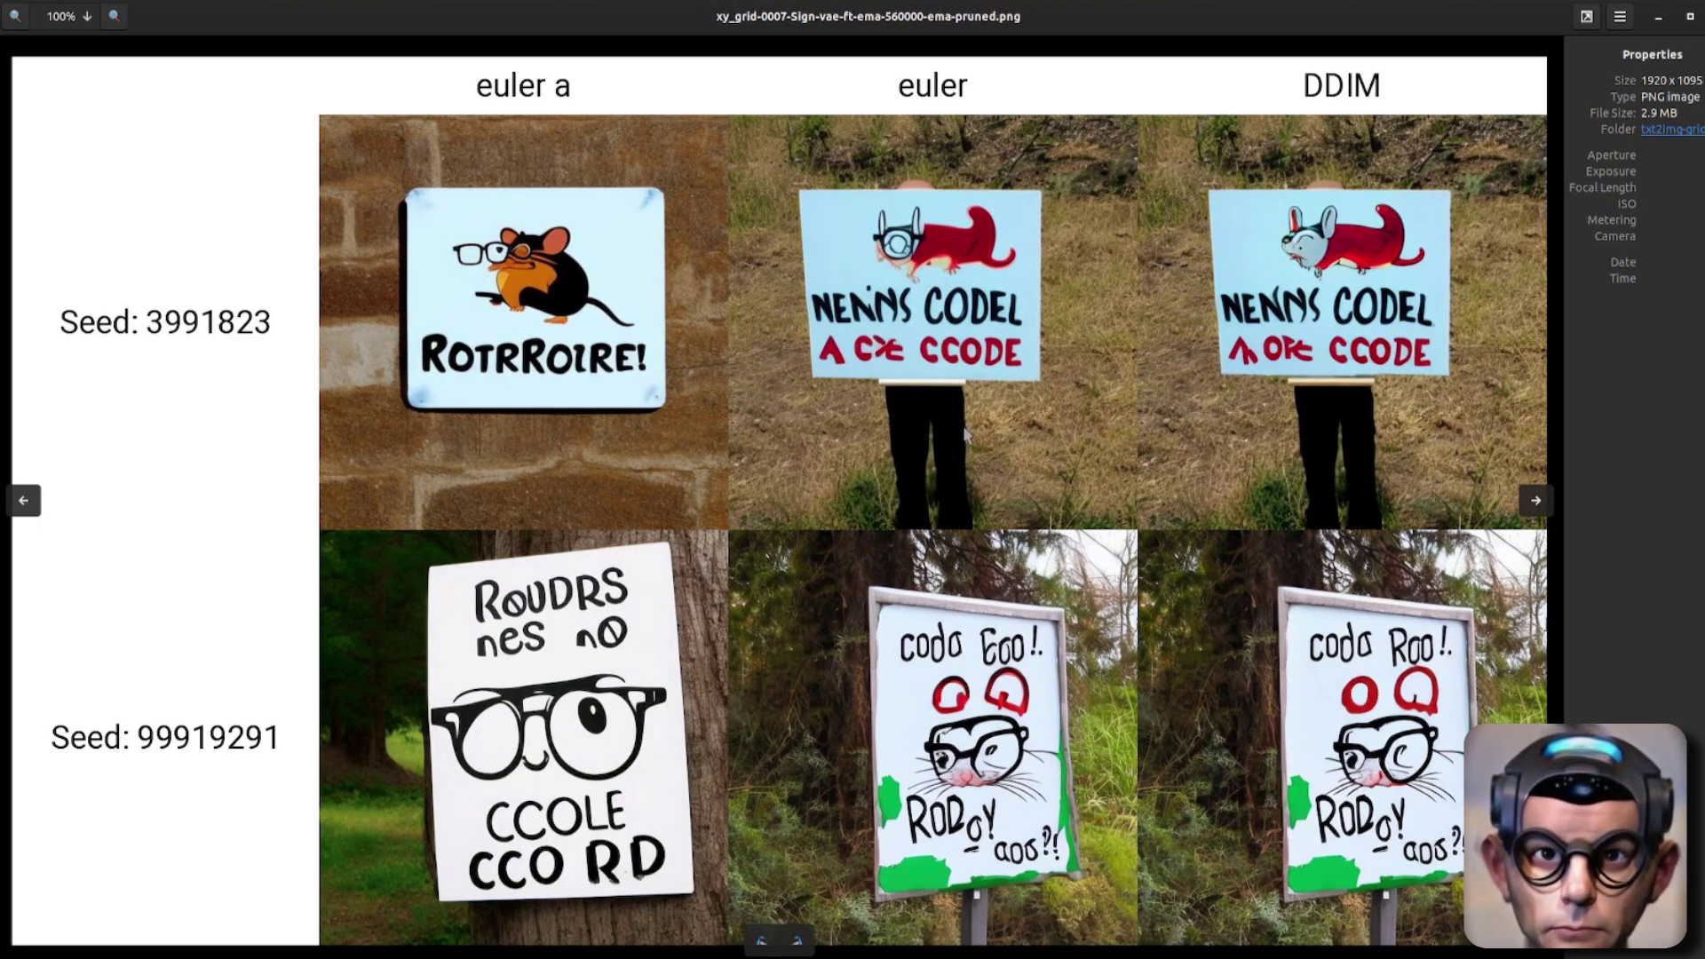
pyautogui.press('Right')
pyautogui.press('Left')
pyautogui.press('Left')
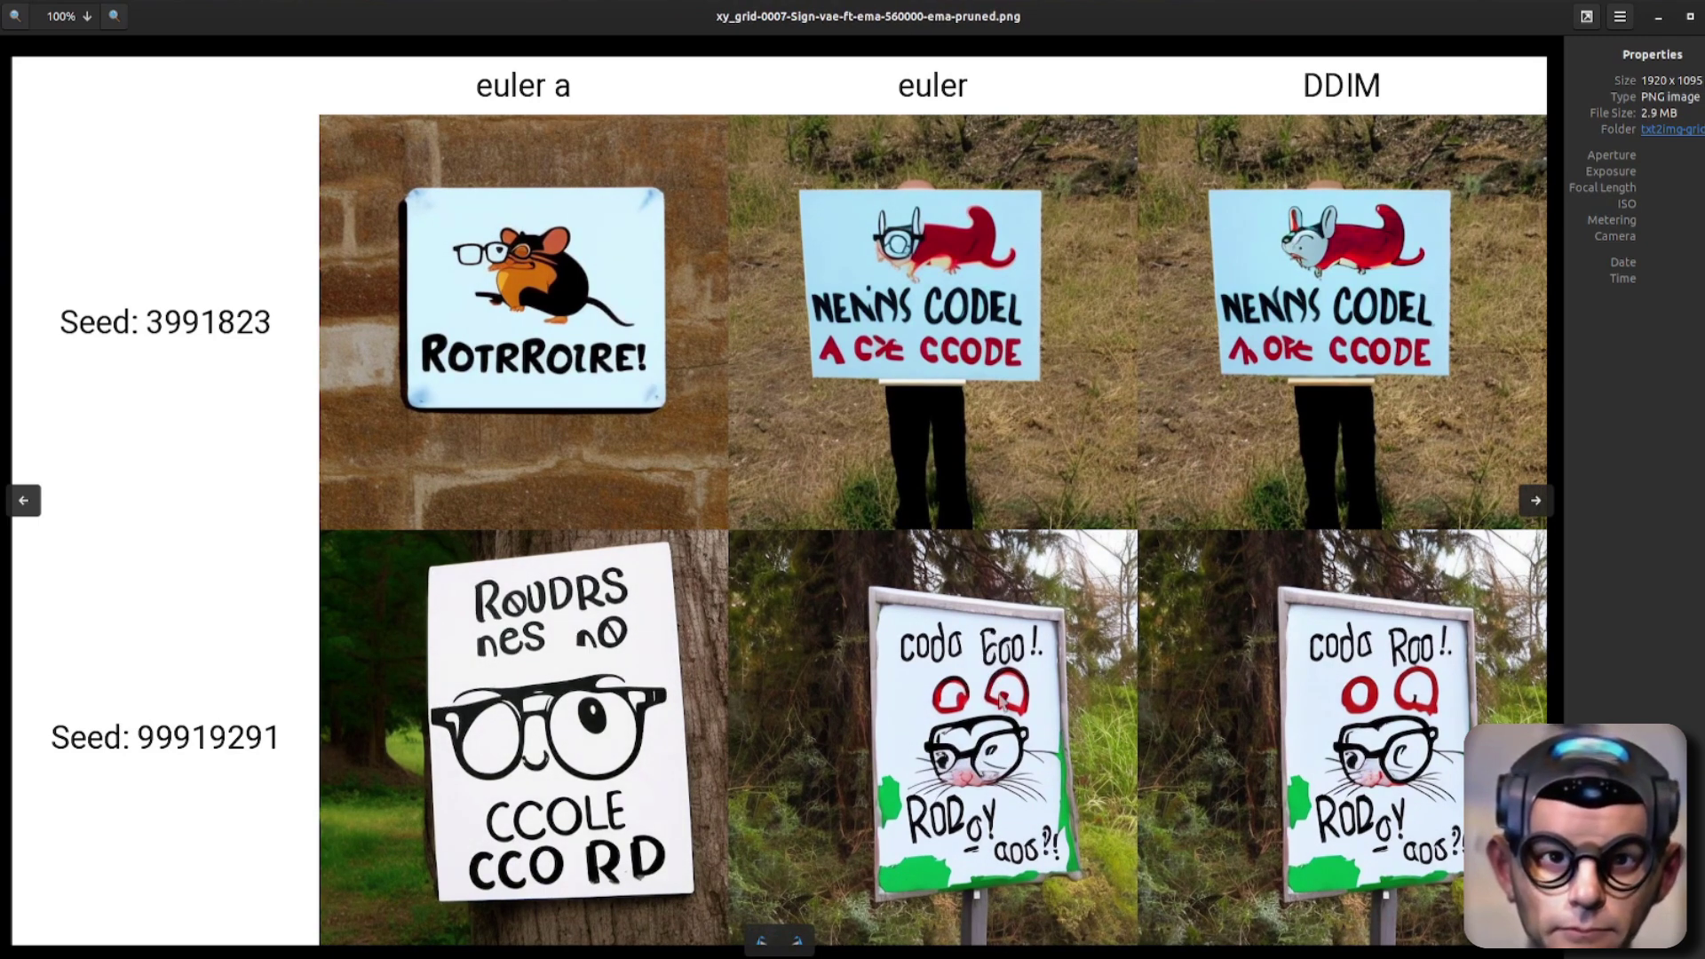
pyautogui.press('Right')
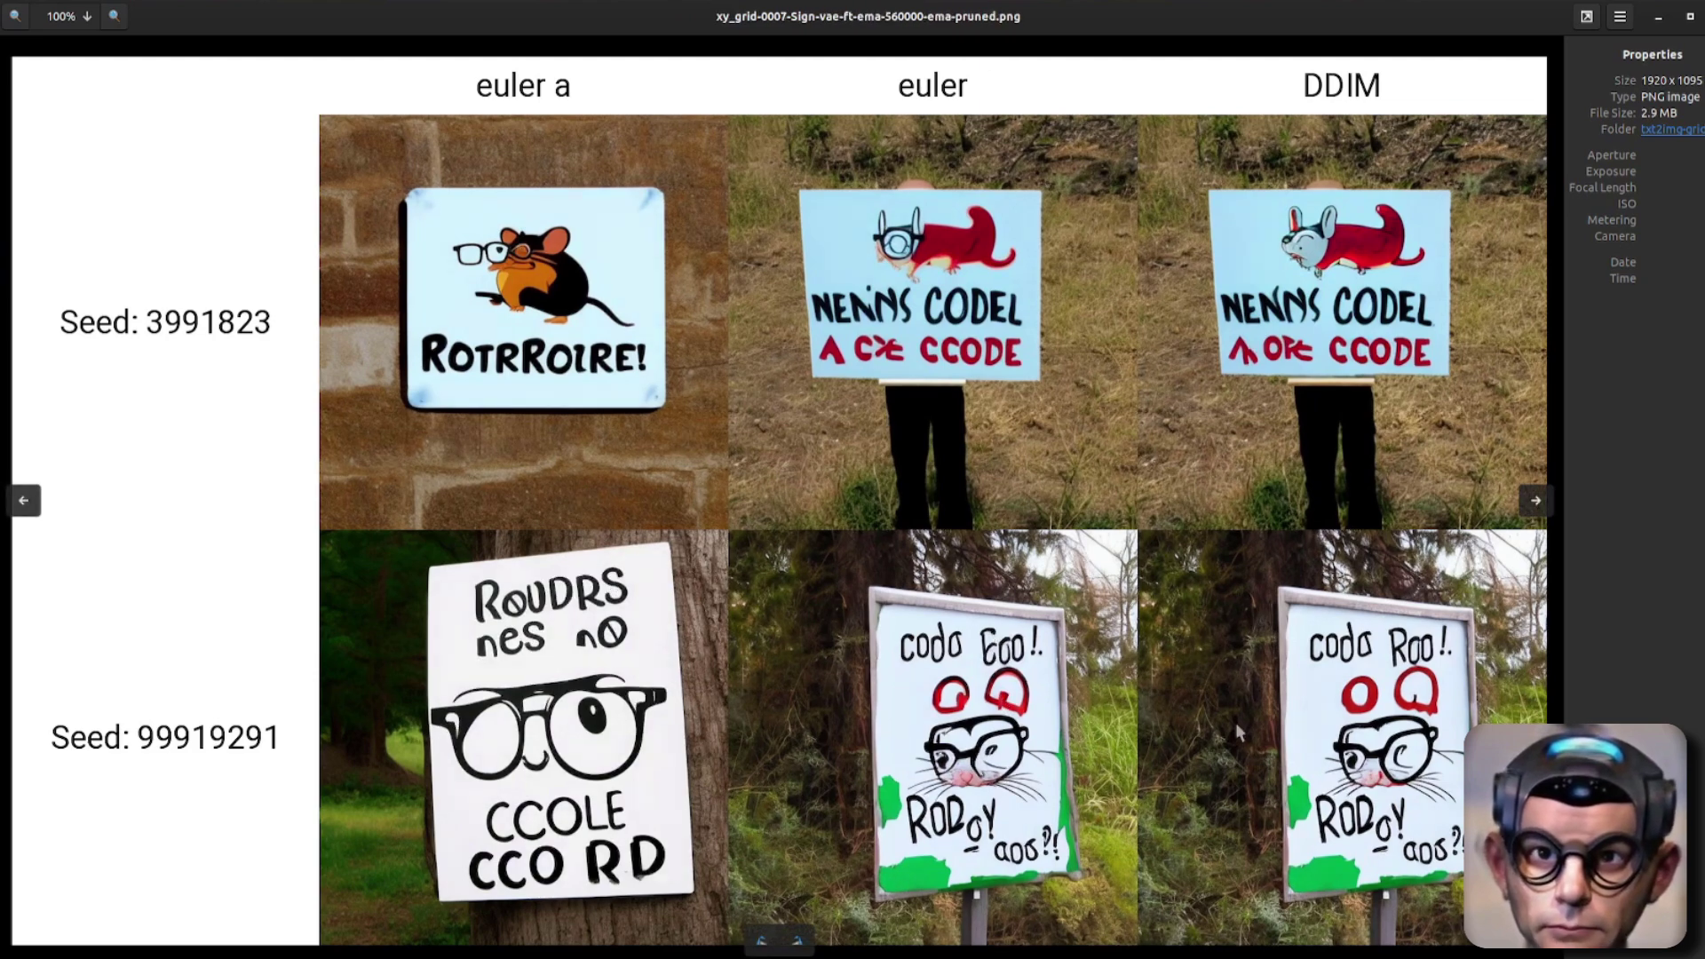
pyautogui.press('Left')
pyautogui.press('Right')
pyautogui.press('Right')
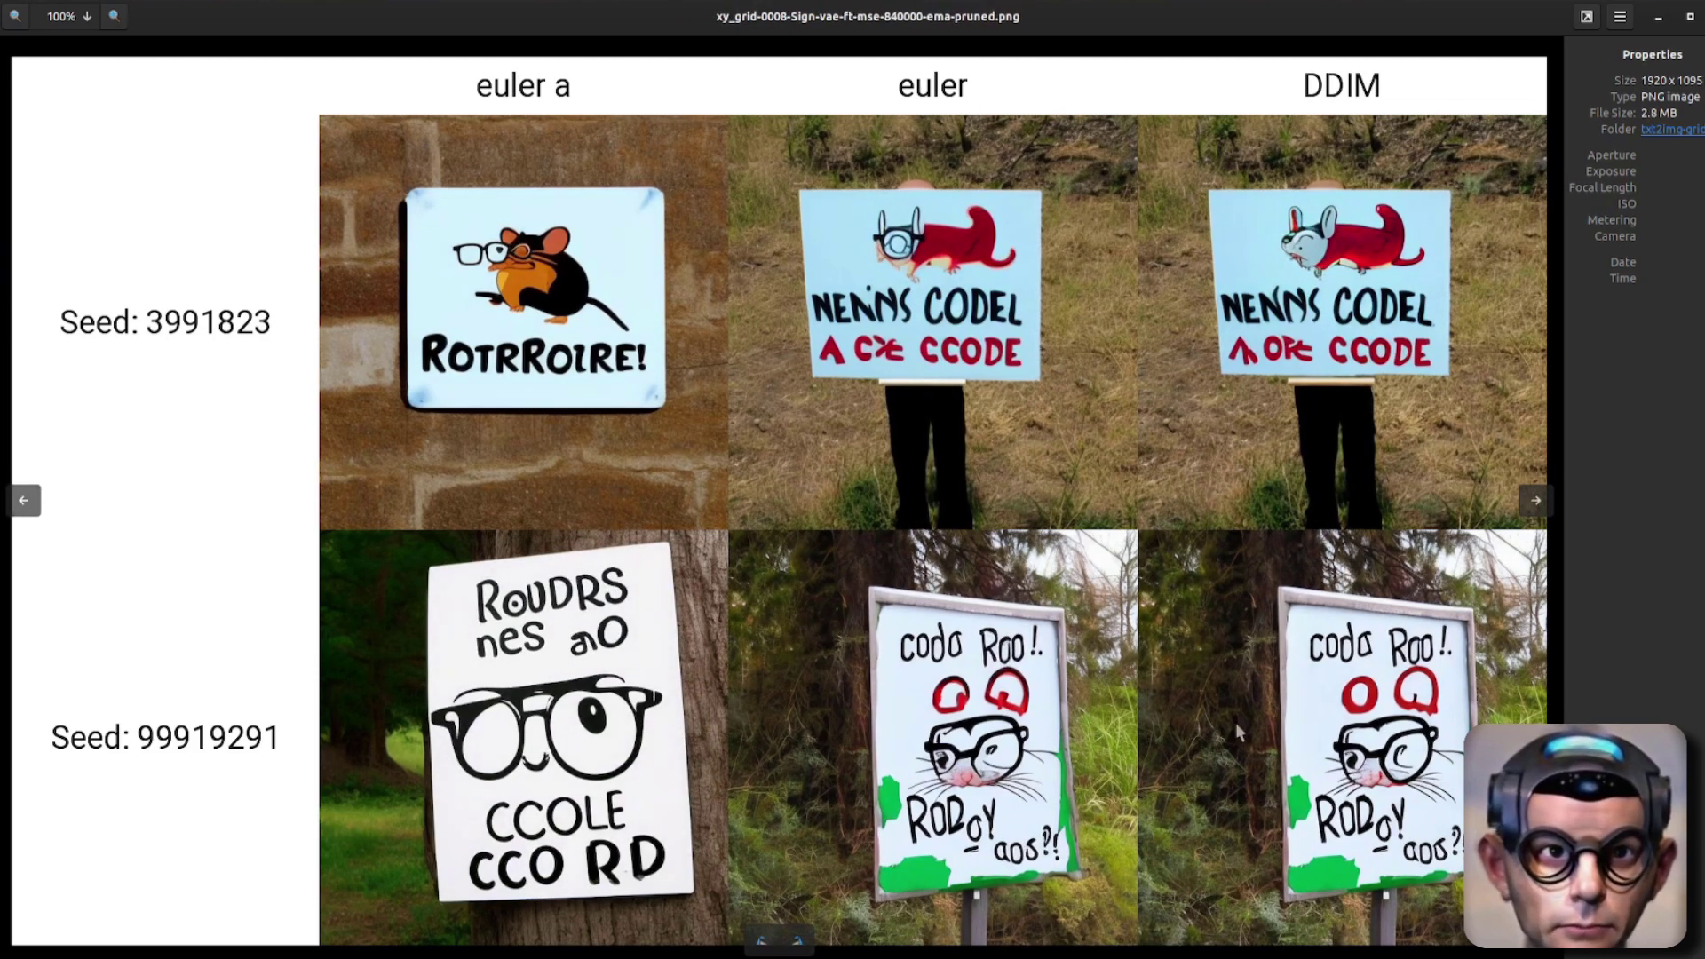
pyautogui.press('Left')
pyautogui.press('Left')
pyautogui.press('Right')
pyautogui.press('Right')
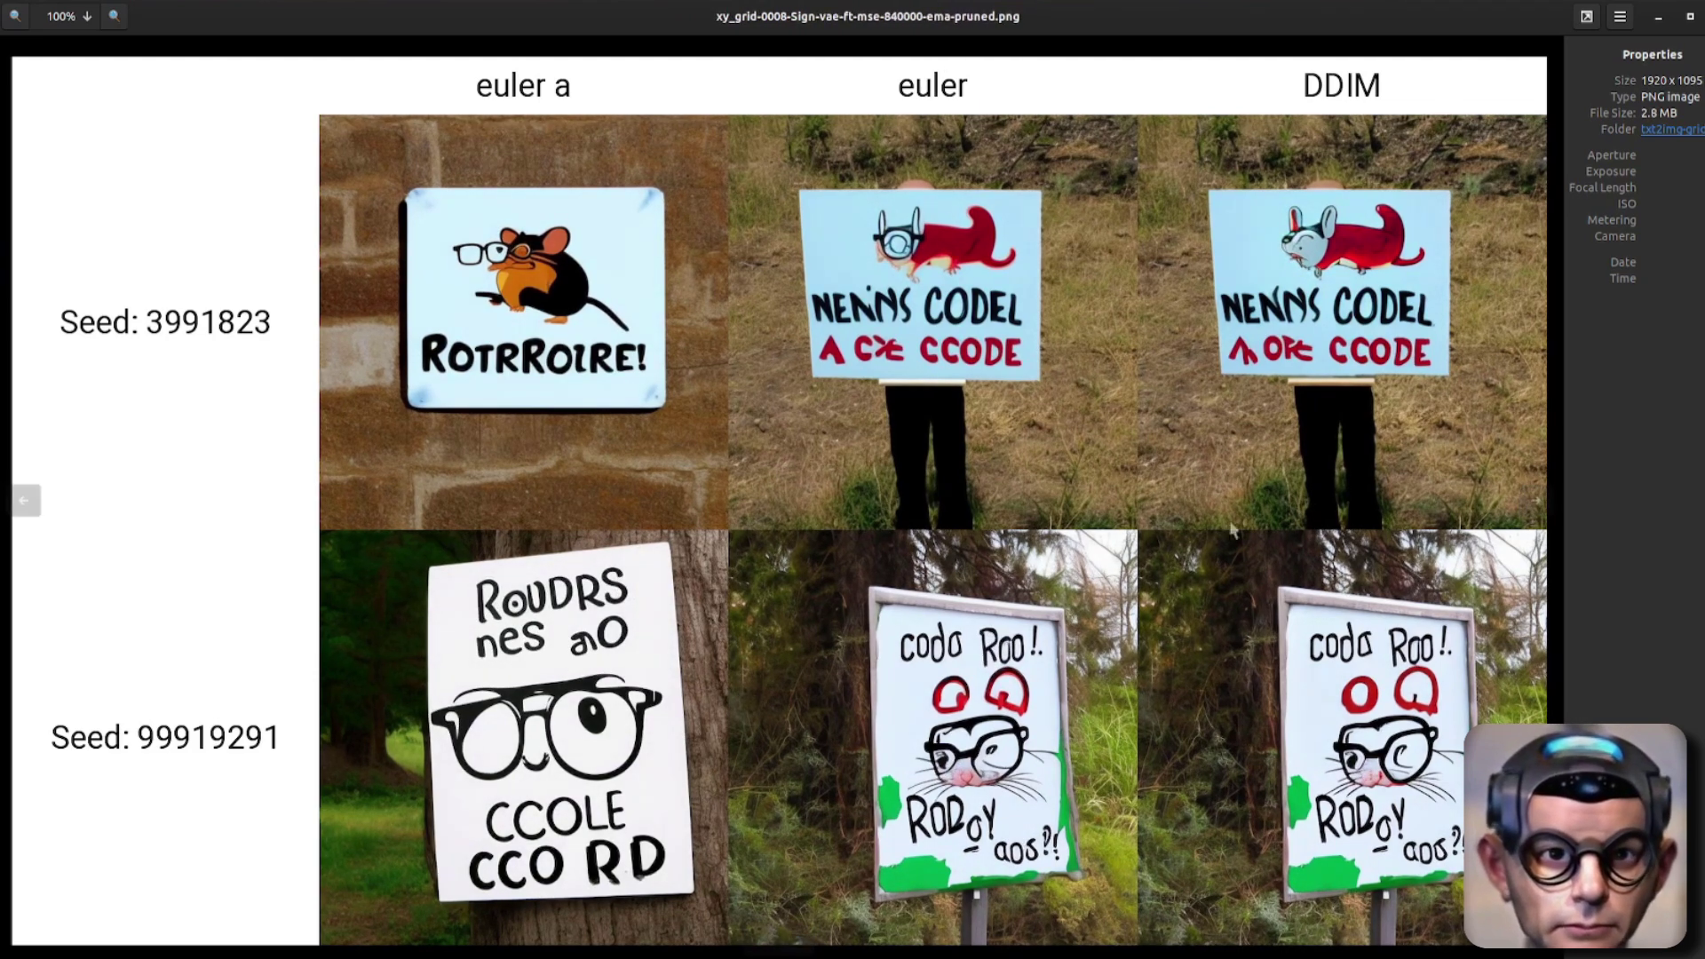
pyautogui.press('Escape')
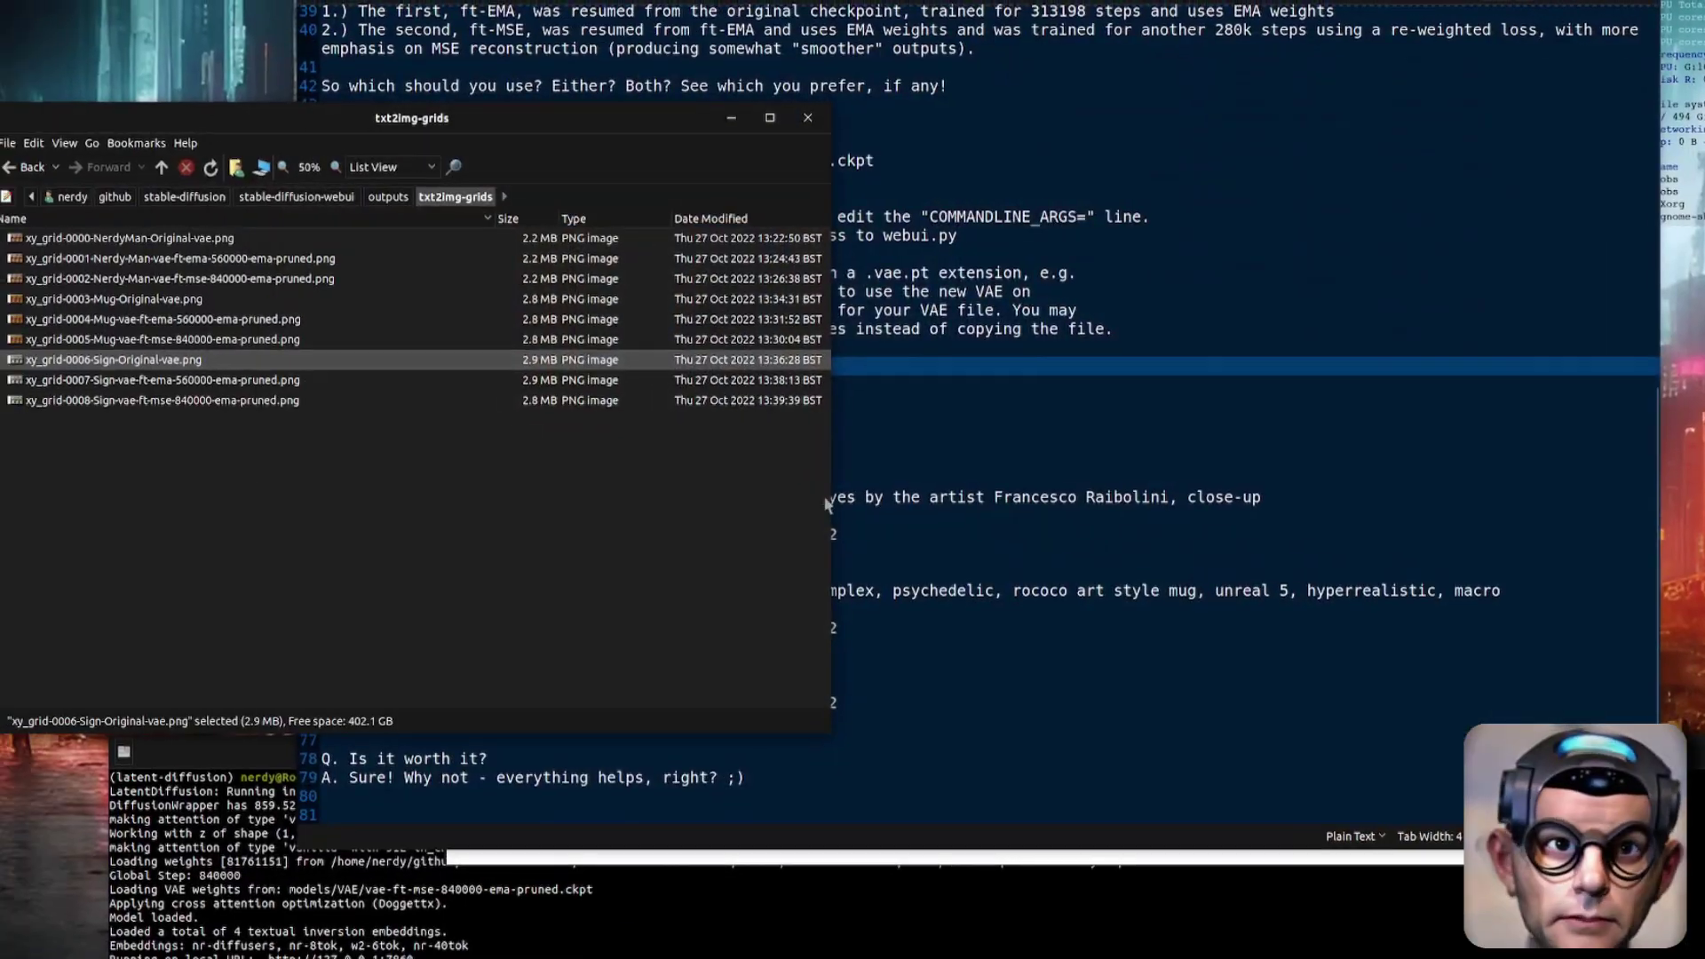